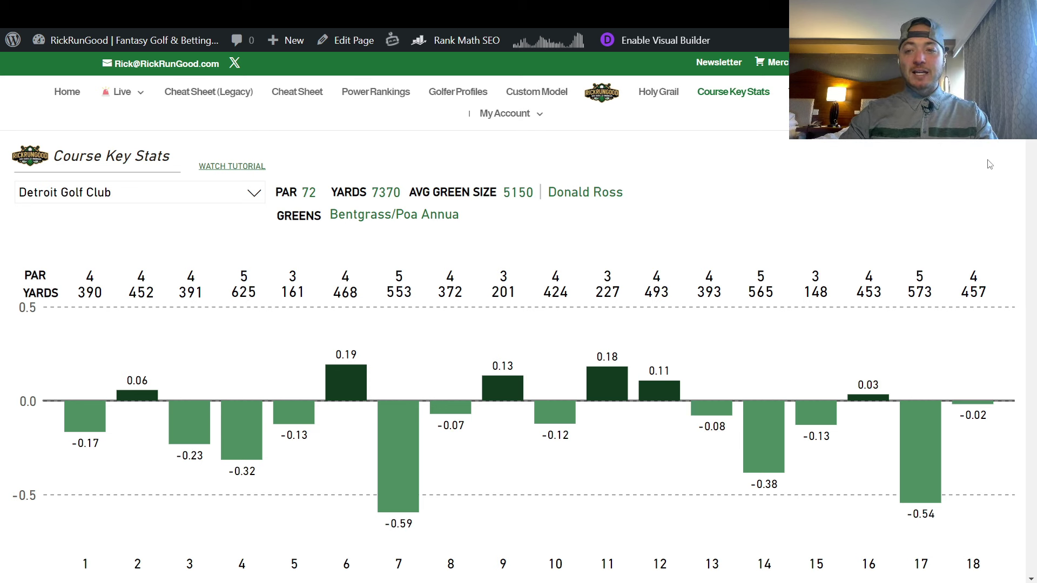
Scroll down to Detroit Golf Club's correlation table and radar chart, led by Approaches 150-175 (Rgh).
{"action": "scroll", "coordinate": [989, 165], "scroll_direction": "down", "scroll_amount": 1}
{"action": "scroll", "coordinate": [993, 143], "scroll_direction": "down", "scroll_amount": 6}
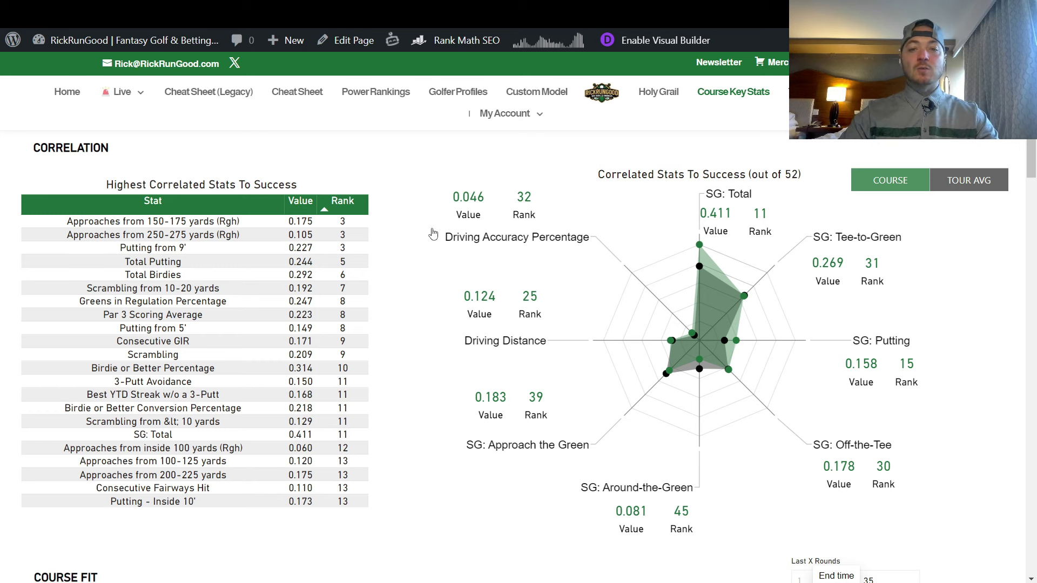
Review the Course Fit table ranked by adjusted fit, topped by Taylor Pendrith at 0.76.
{"action": "scroll", "coordinate": [443, 161], "scroll_direction": "down", "scroll_amount": 3}
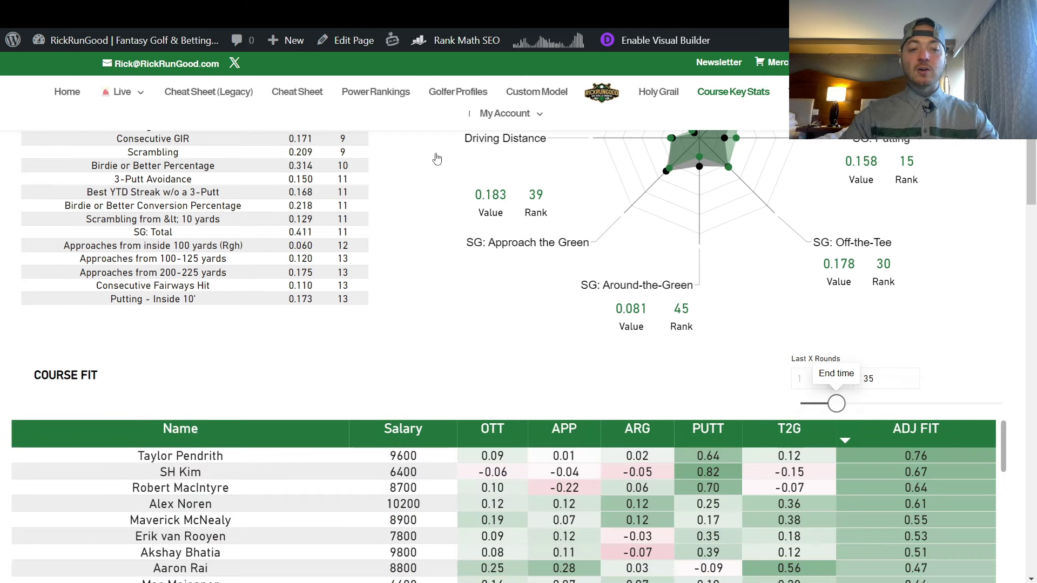
{"action": "scroll", "coordinate": [441, 177], "scroll_direction": "up", "scroll_amount": 2}
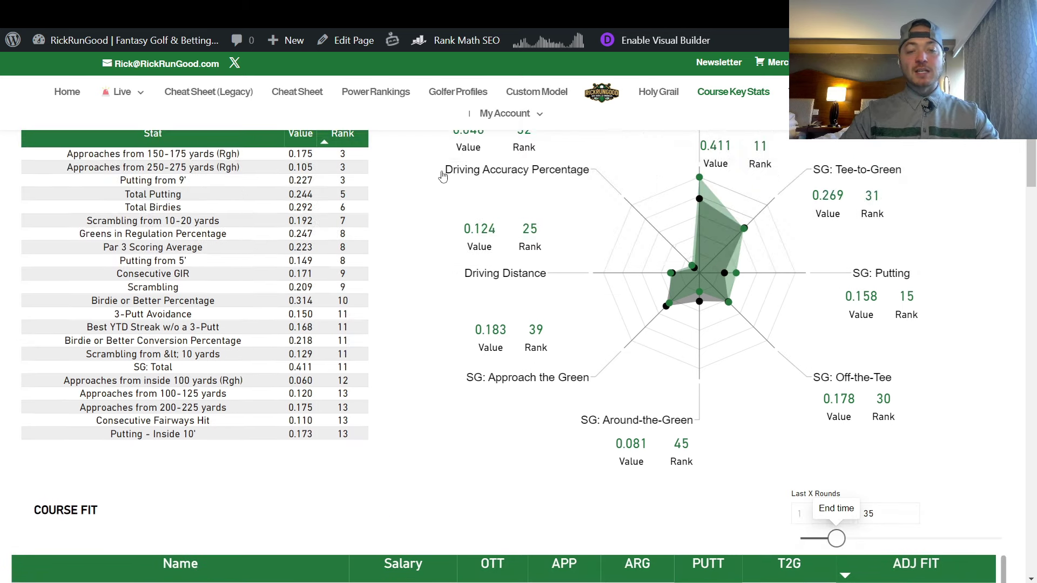
{"action": "scroll", "coordinate": [440, 178], "scroll_direction": "down", "scroll_amount": 3}
{"action": "scroll", "coordinate": [1011, 224], "scroll_direction": "down", "scroll_amount": 1}
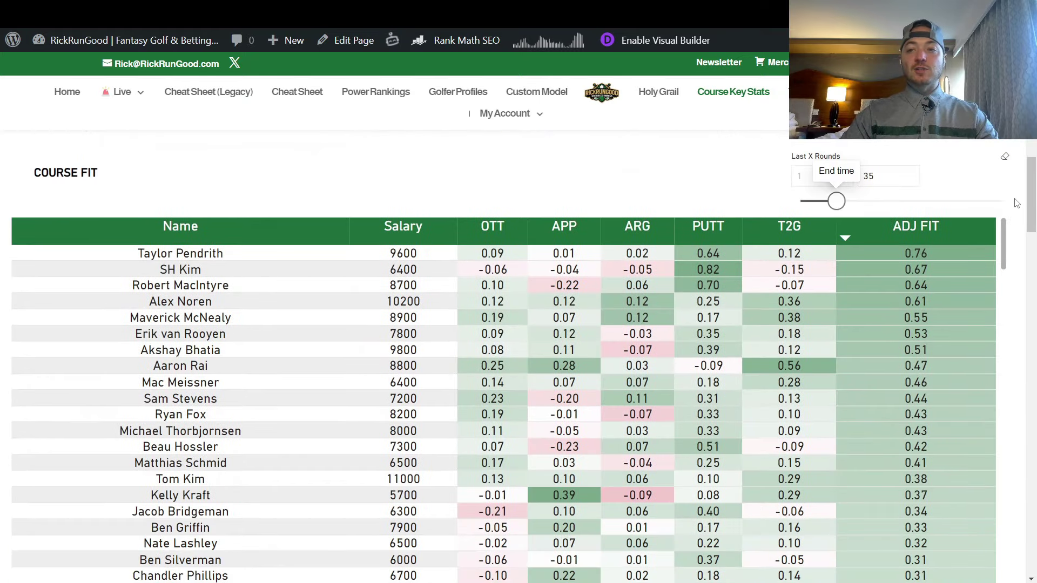
{"action": "scroll", "coordinate": [1022, 249], "scroll_direction": "down", "scroll_amount": 1}
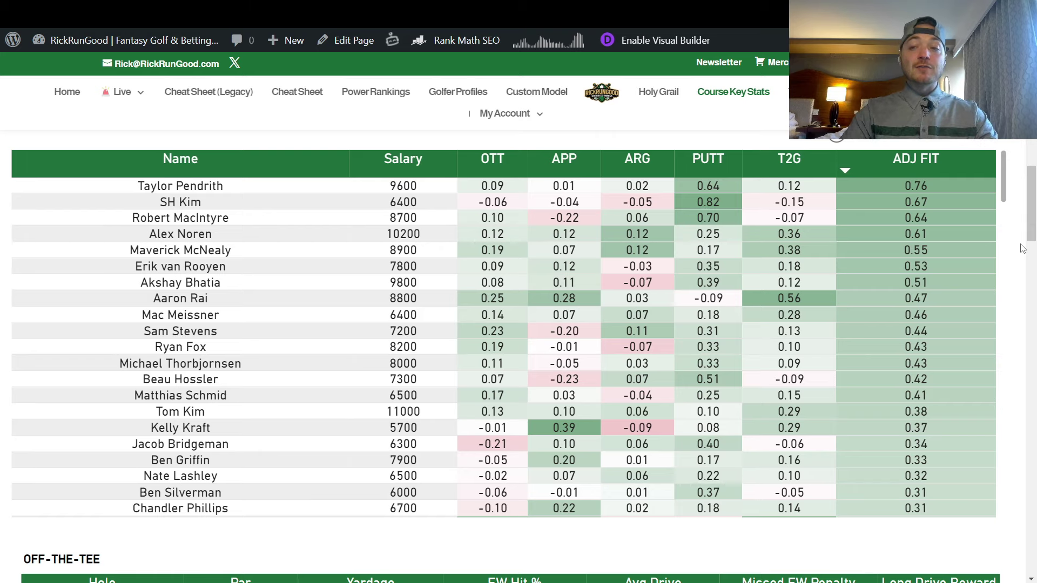
{"action": "scroll", "coordinate": [1022, 248], "scroll_direction": "up", "scroll_amount": 8}
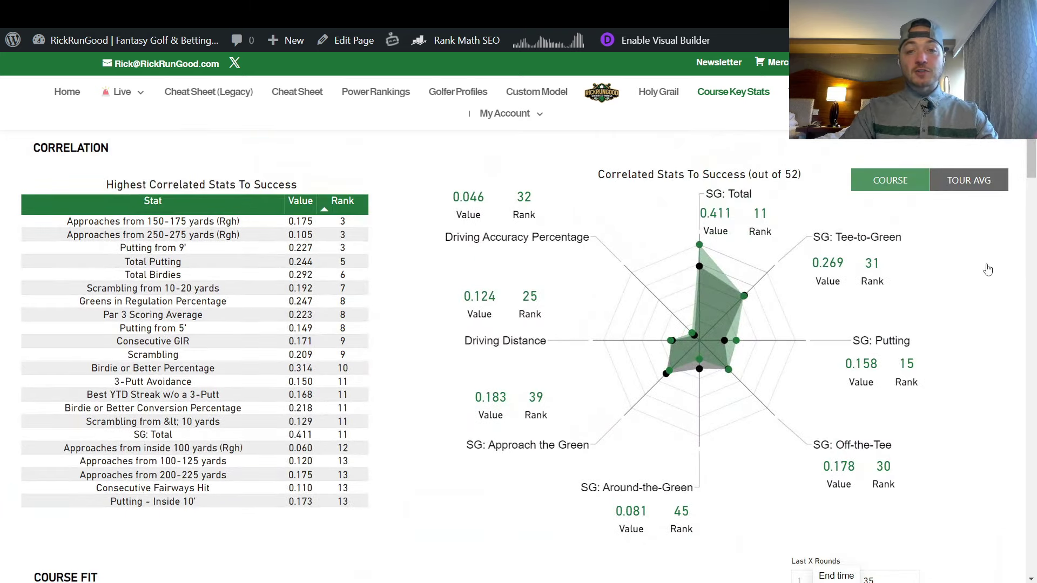
{"action": "scroll", "coordinate": [987, 269], "scroll_direction": "down", "scroll_amount": 8}
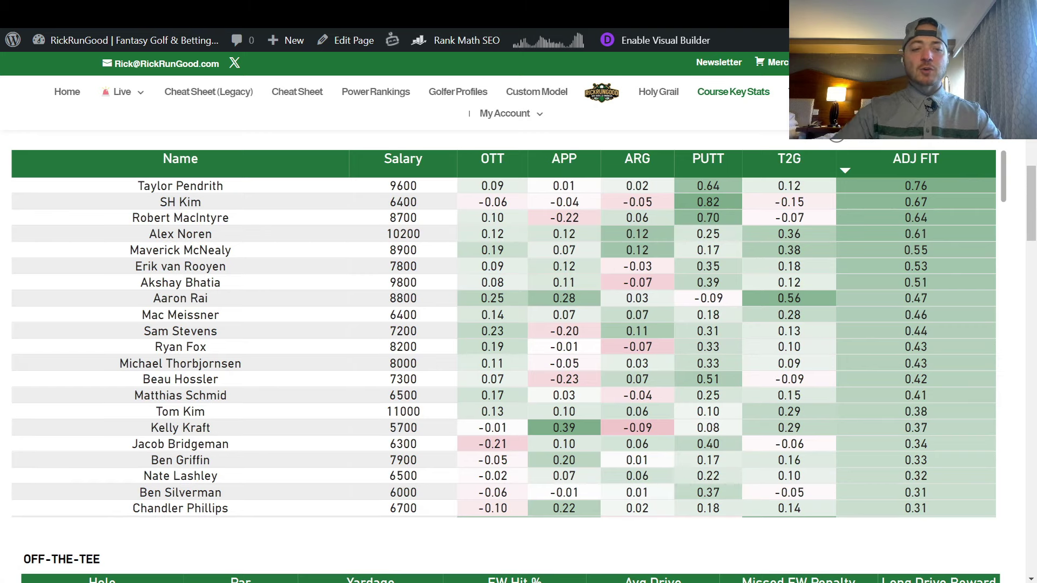
Look over the off-the-tee hole stats, then return to the top of the page.
{"action": "scroll", "coordinate": [506, 356], "scroll_direction": "down", "scroll_amount": 5}
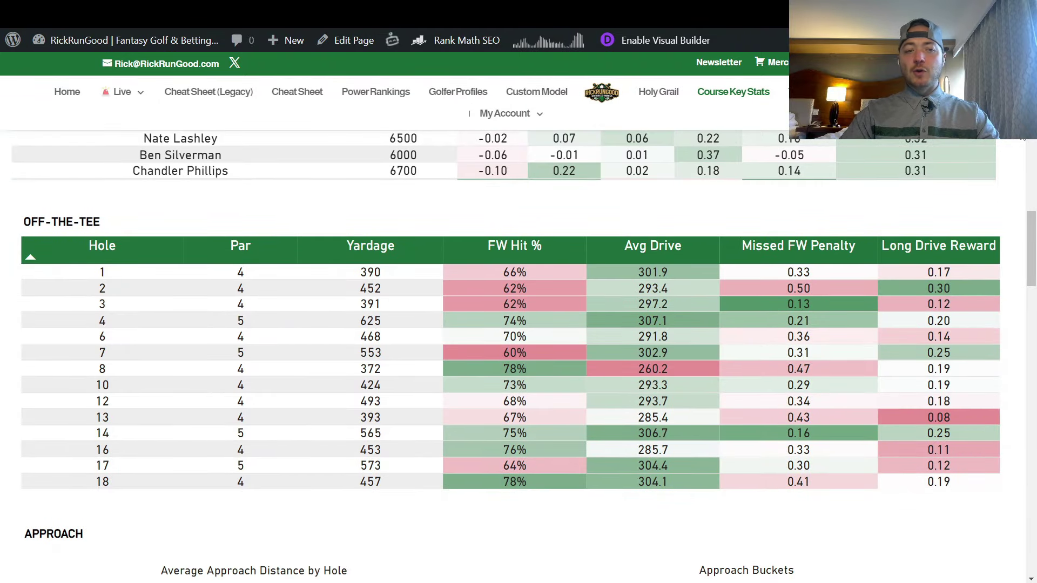
{"action": "scroll", "coordinate": [506, 356], "scroll_direction": "up", "scroll_amount": 15}
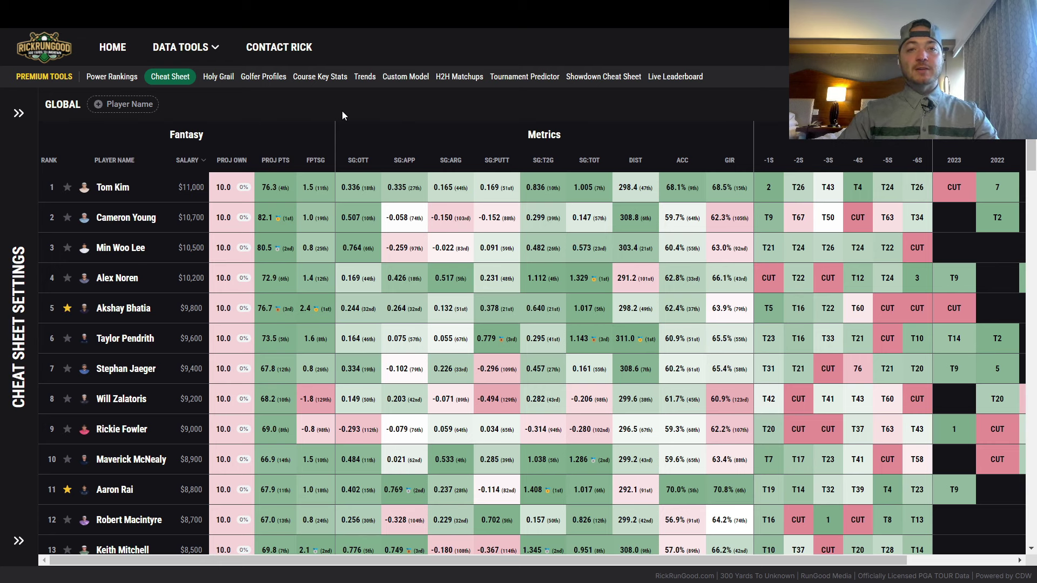
Open Tom Kim's golfer profile and collapse the profile panel to widen the results.
{"action": "left_click", "coordinate": [263, 77]}
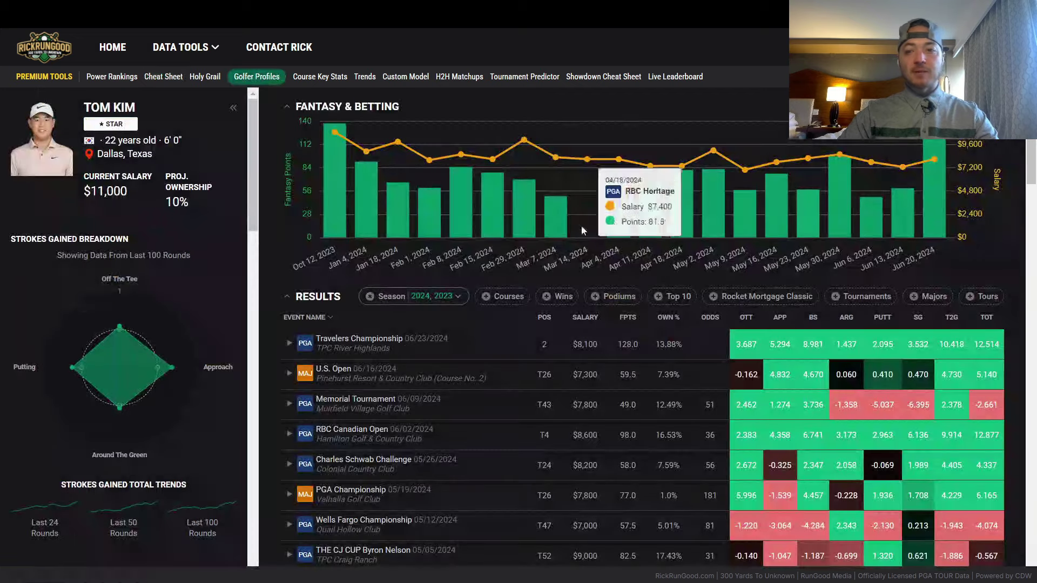
{"action": "left_click", "coordinate": [233, 108]}
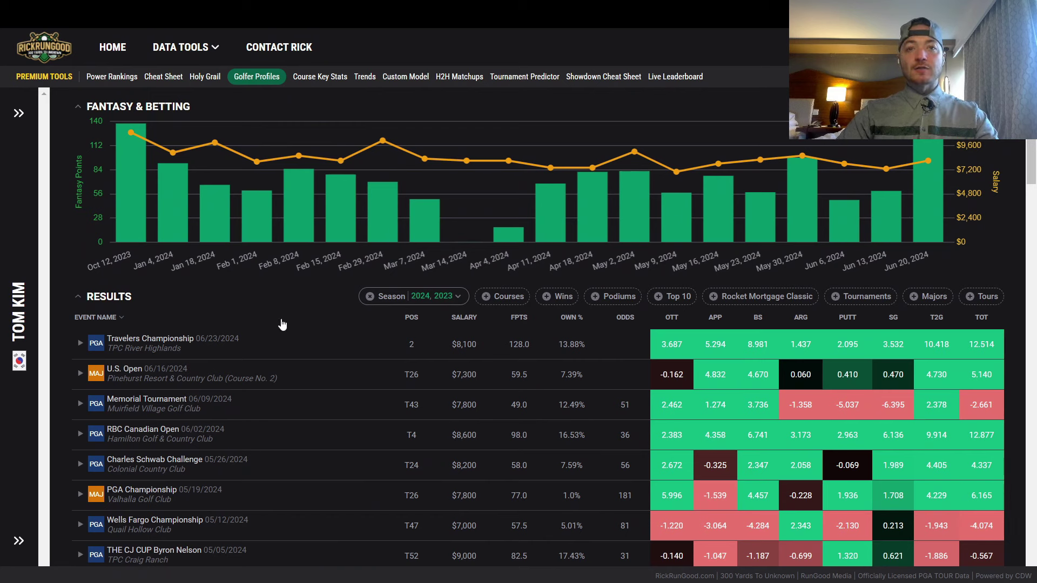
Filter the Holy Grail data to the 2024 season and the Travelers Championship only.
{"action": "key", "text": "ctrl+Tab"}
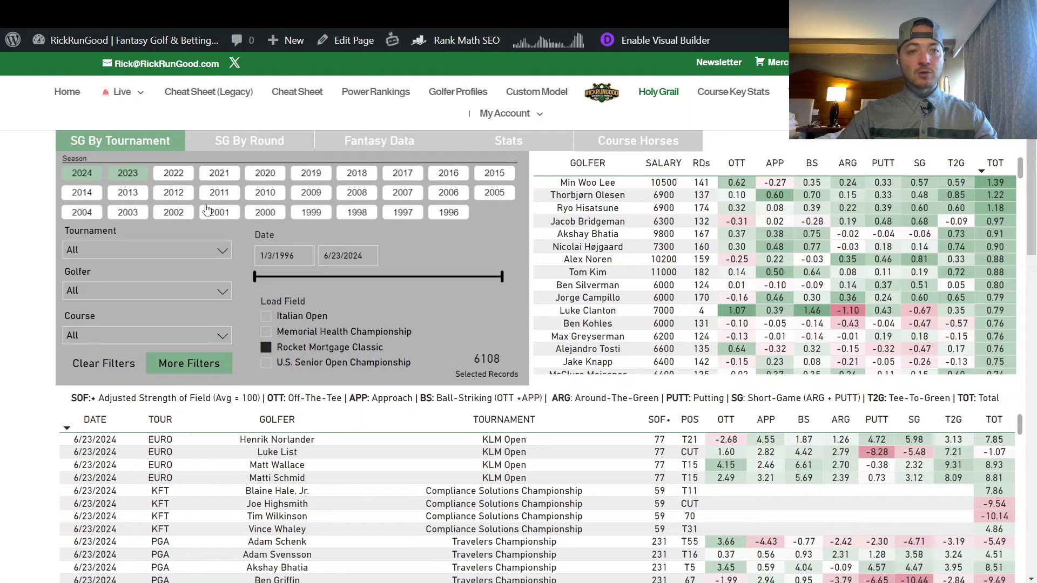
{"action": "left_click", "coordinate": [132, 176]}
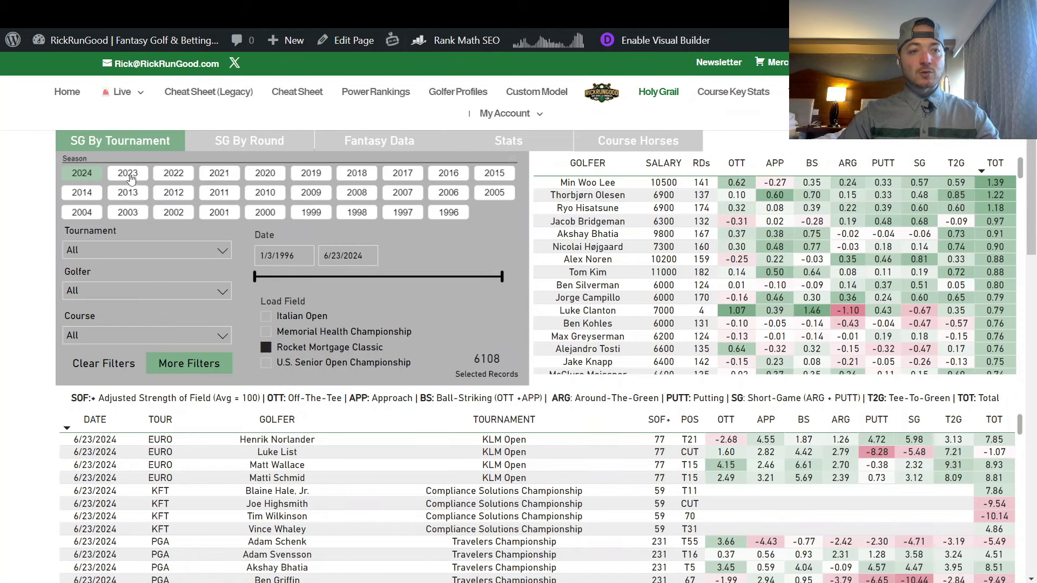
{"action": "left_click", "coordinate": [103, 250]}
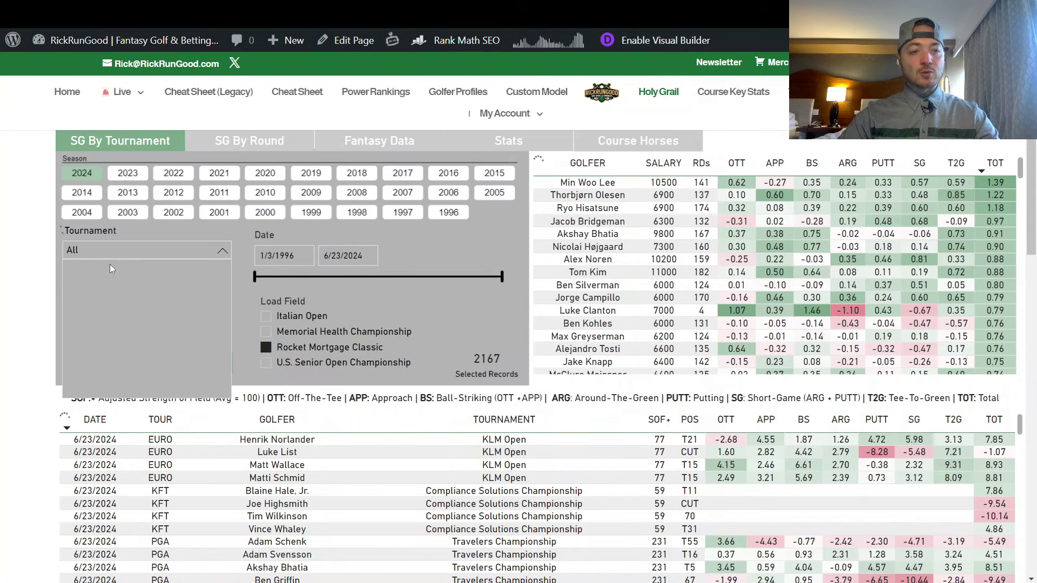
{"action": "type", "text": "trave"}
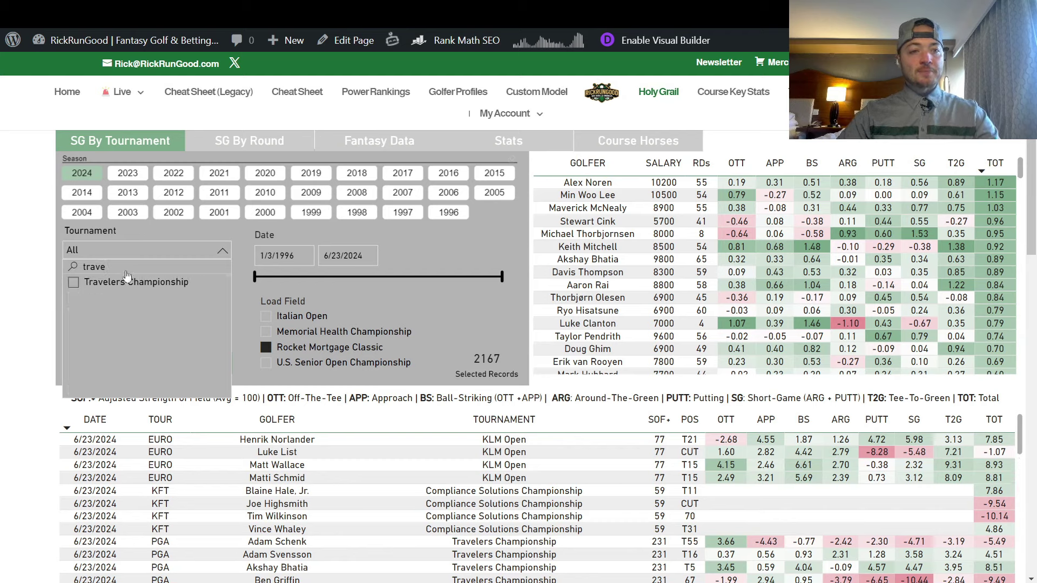
{"action": "left_click", "coordinate": [145, 281]}
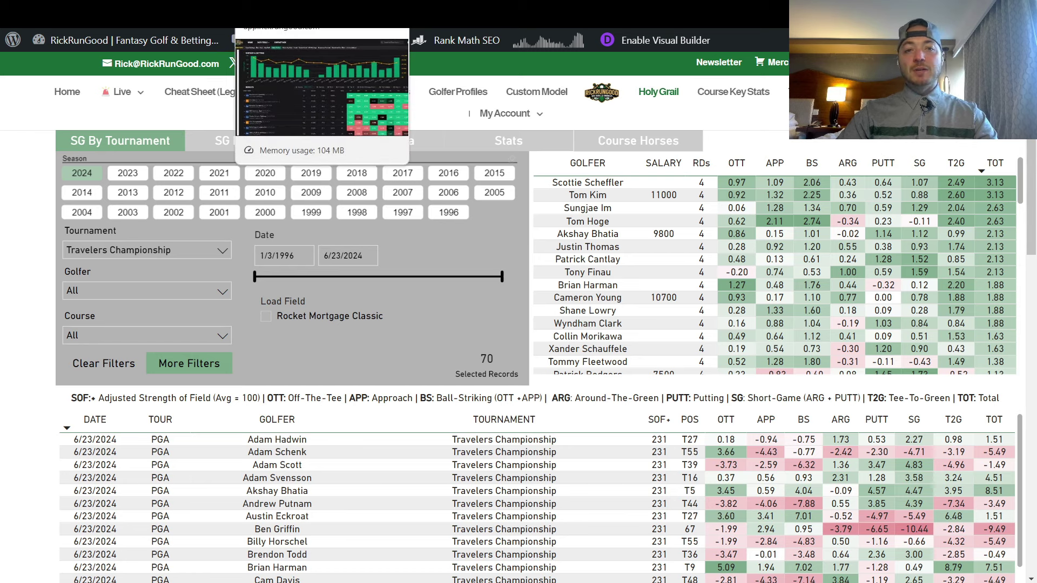
{"action": "left_click", "coordinate": [322, 19]}
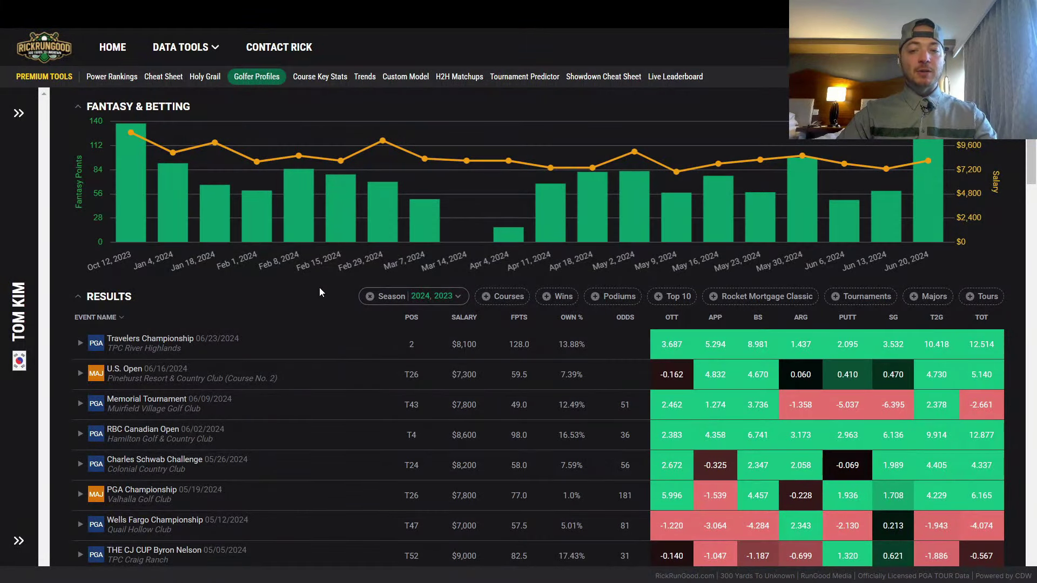
{"action": "scroll", "coordinate": [315, 249], "scroll_direction": "down", "scroll_amount": 1}
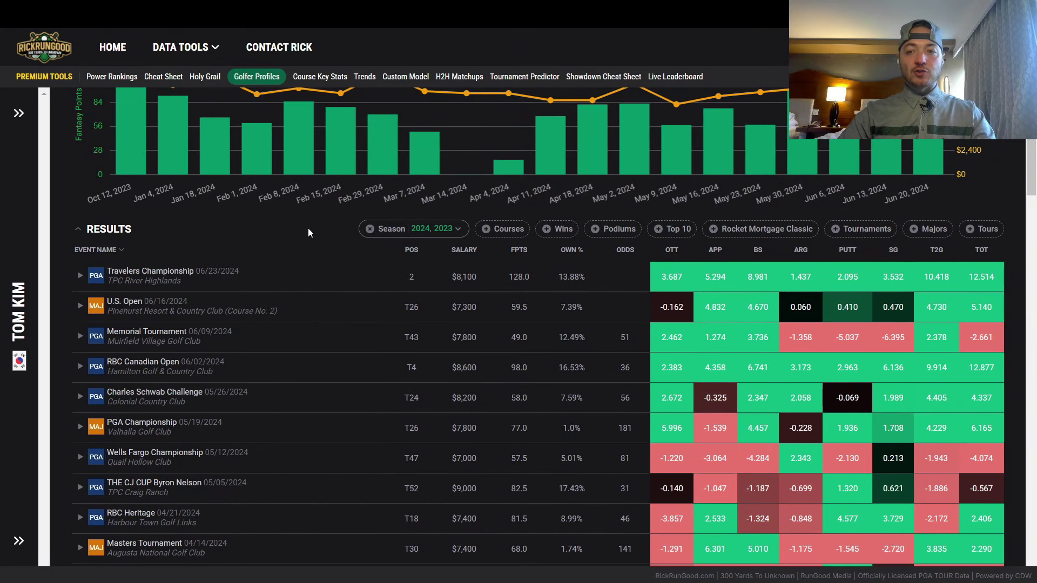
{"action": "scroll", "coordinate": [304, 231], "scroll_direction": "down", "scroll_amount": 1}
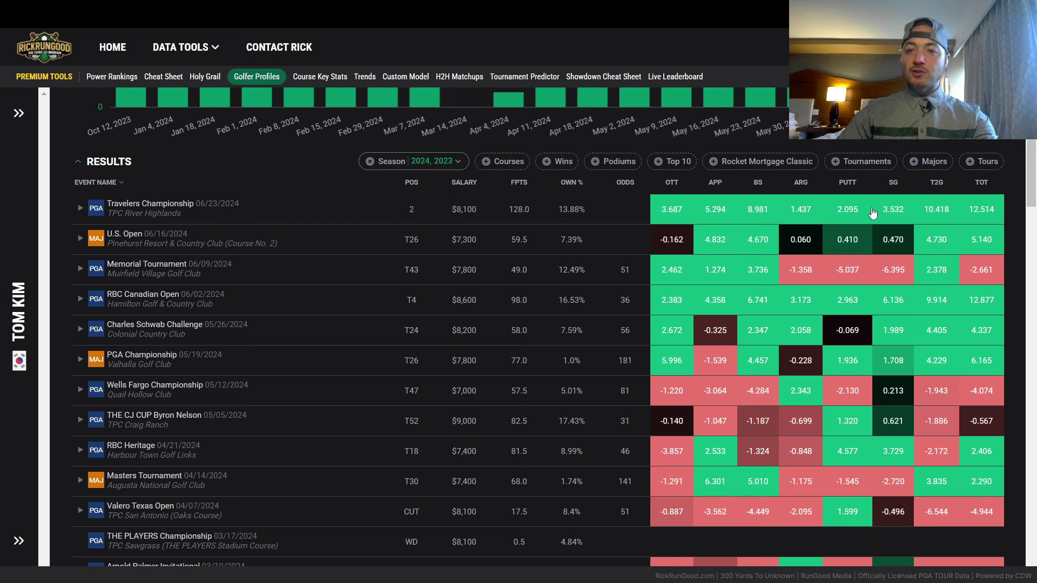
View Tom Kim's two Rocket Mortgage Classic results, then clear the season and tournament filters.
{"action": "left_click", "coordinate": [370, 162]}
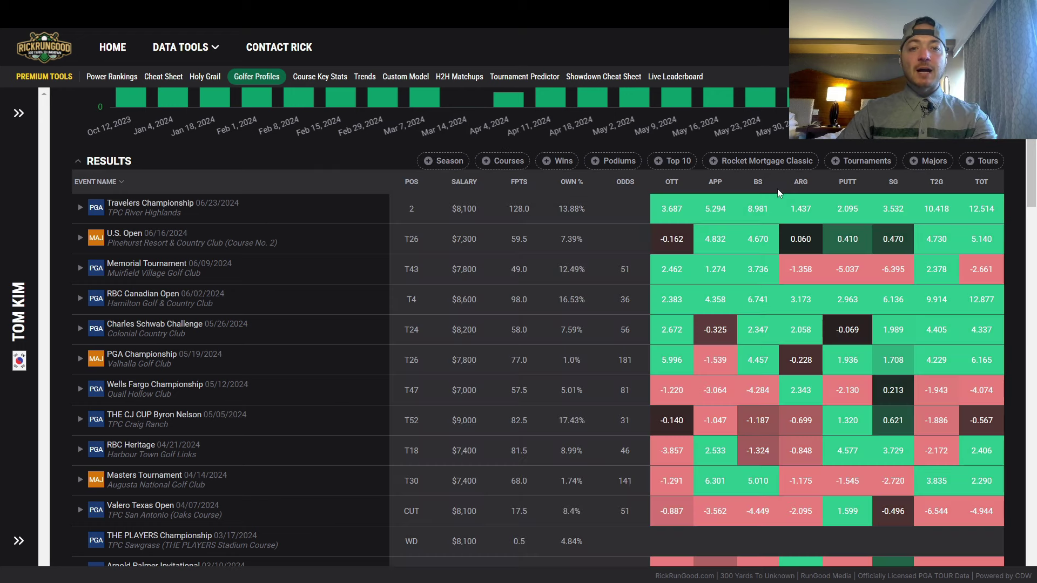
{"action": "left_click", "coordinate": [767, 162]}
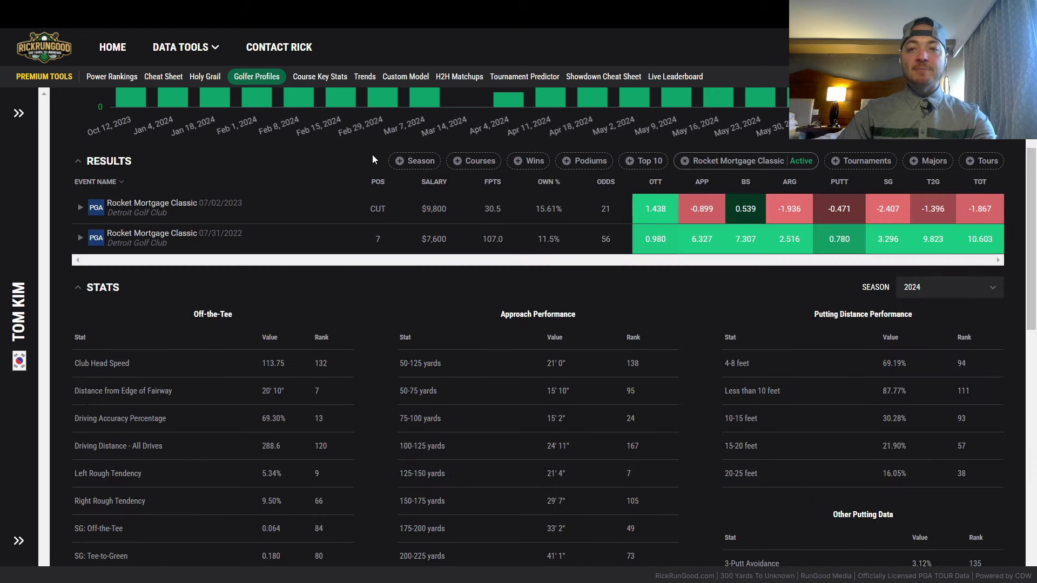
{"action": "scroll", "coordinate": [307, 161], "scroll_direction": "up", "scroll_amount": 1}
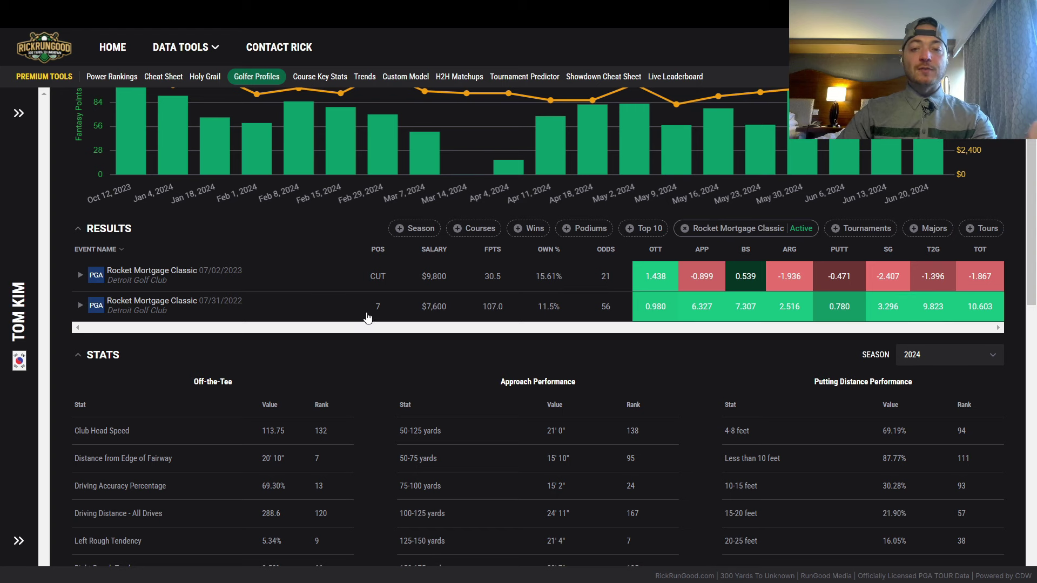
{"action": "left_click", "coordinate": [684, 229]}
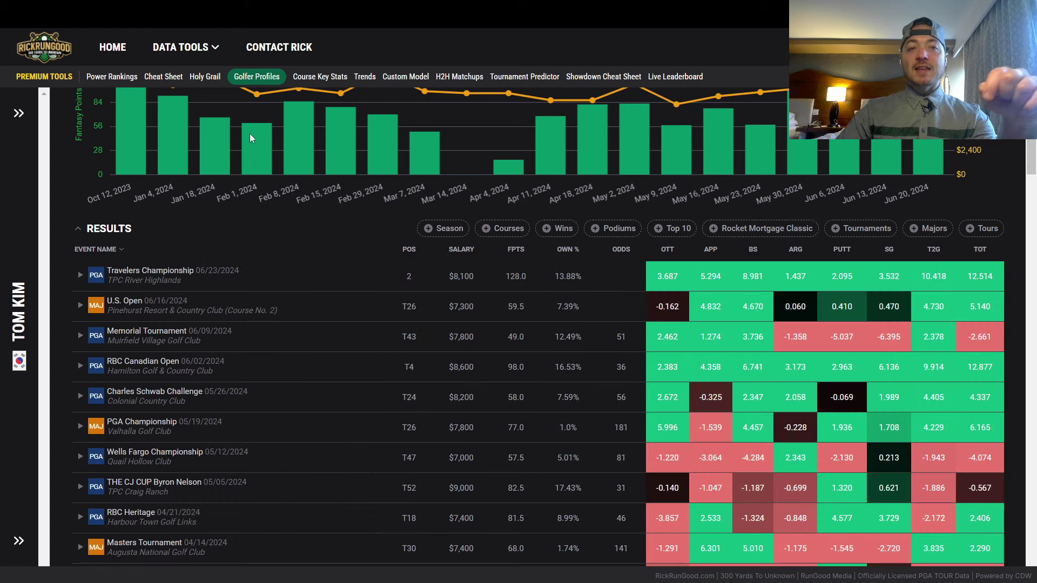
{"action": "scroll", "coordinate": [706, 180], "scroll_direction": "up", "scroll_amount": 1}
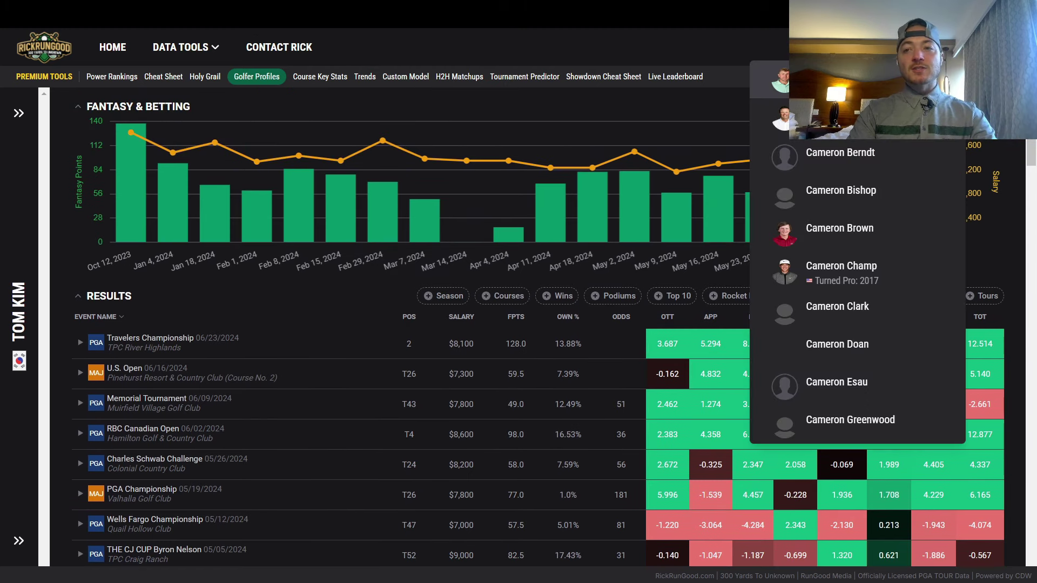
{"action": "left_click", "coordinate": [835, 374]}
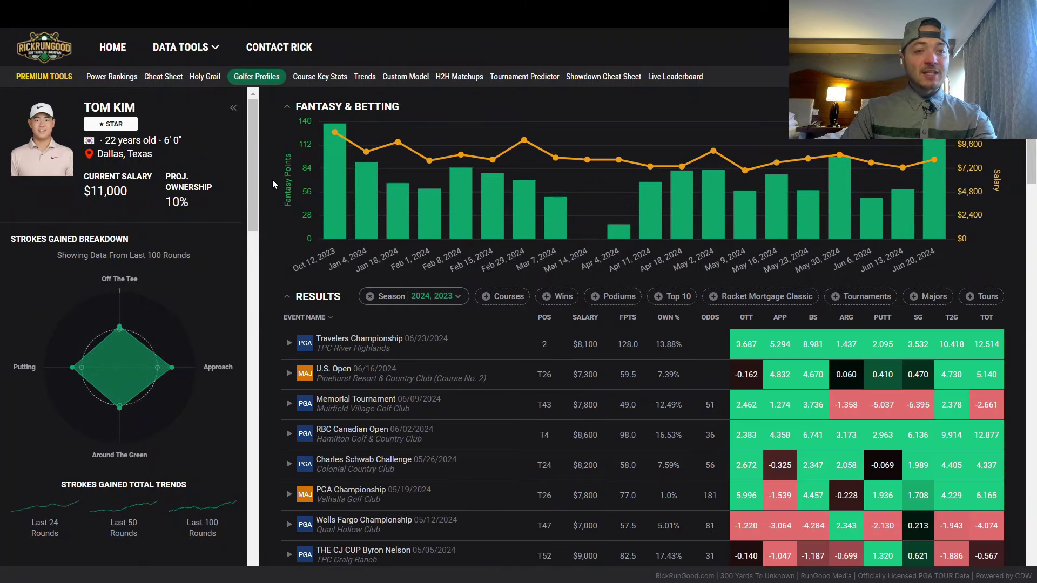
Scroll down to Tom Kim's 2024–2023 results table with the 12.514 Travelers runner-up.
{"action": "scroll", "coordinate": [277, 182], "scroll_direction": "down", "scroll_amount": 1}
{"action": "scroll", "coordinate": [277, 183], "scroll_direction": "down", "scroll_amount": 1}
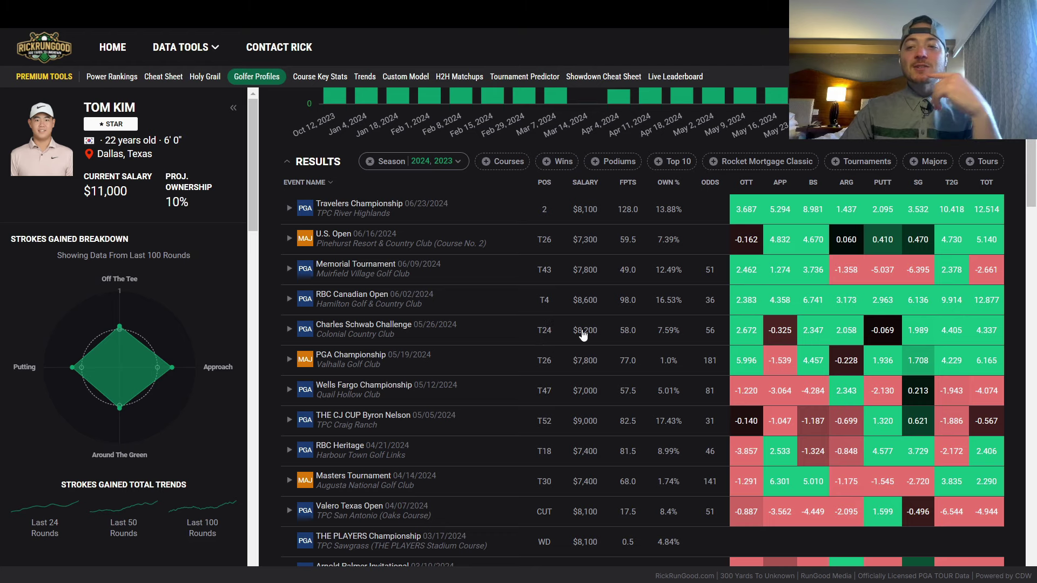
Hide Cameron Young's player summary and look at his results led by the T9 Travelers.
{"action": "scroll", "coordinate": [575, 328], "scroll_direction": "up", "scroll_amount": 1}
{"action": "scroll", "coordinate": [572, 324], "scroll_direction": "up", "scroll_amount": 1}
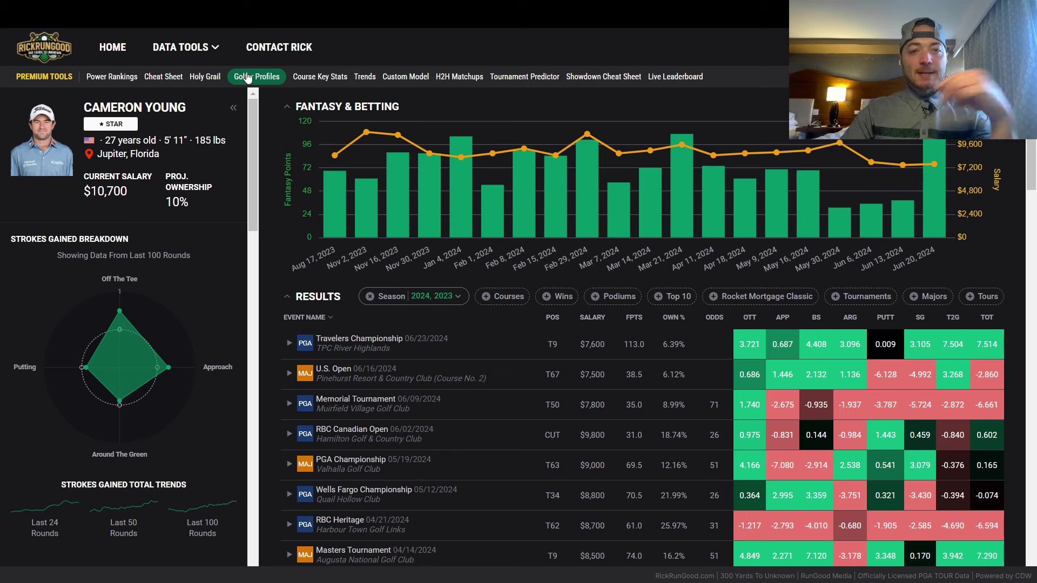
{"action": "left_click", "coordinate": [234, 107]}
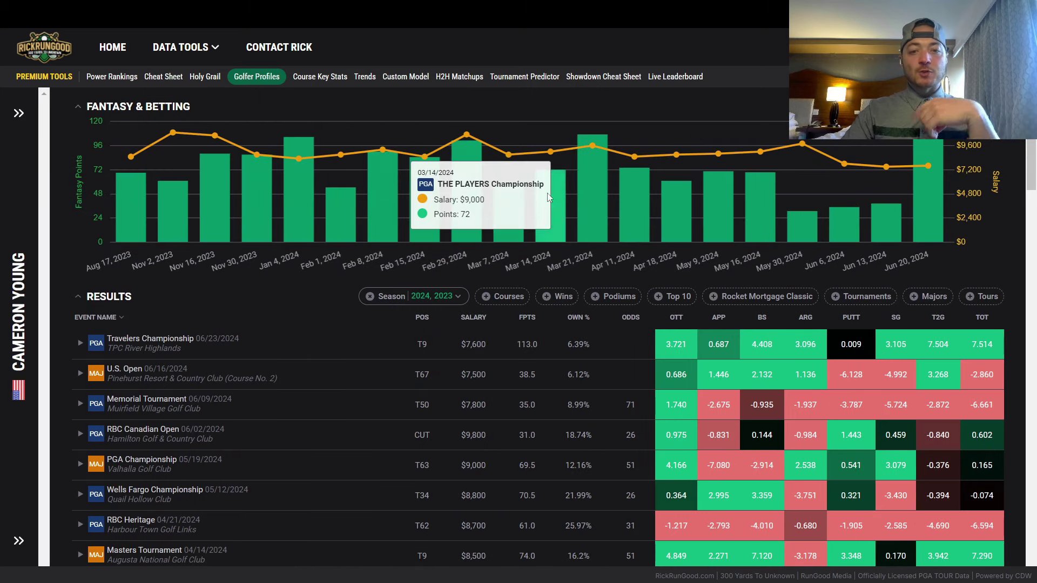
{"action": "scroll", "coordinate": [995, 154], "scroll_direction": "down", "scroll_amount": 1}
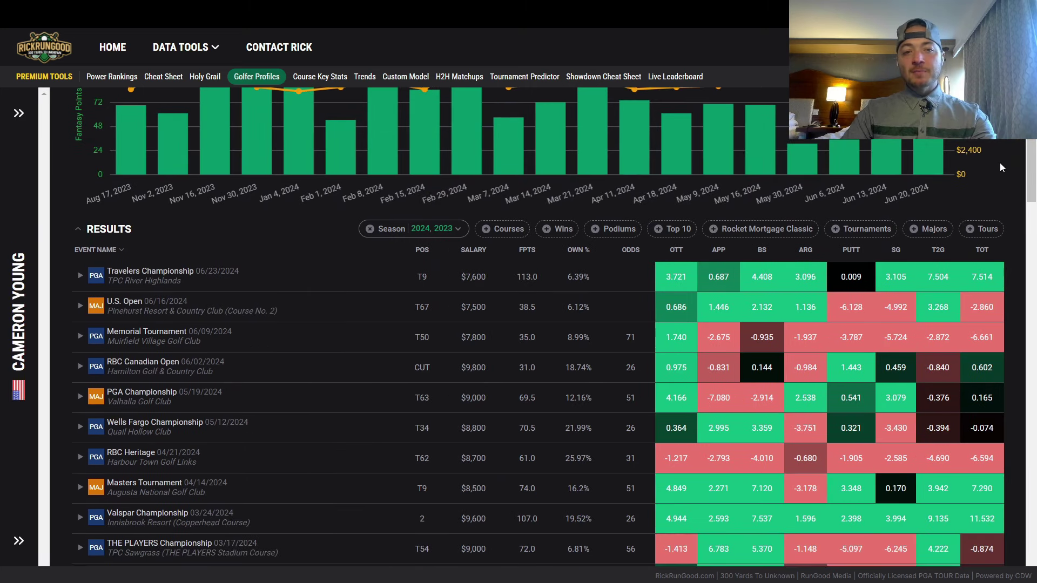
{"action": "scroll", "coordinate": [1006, 177], "scroll_direction": "up", "scroll_amount": 1}
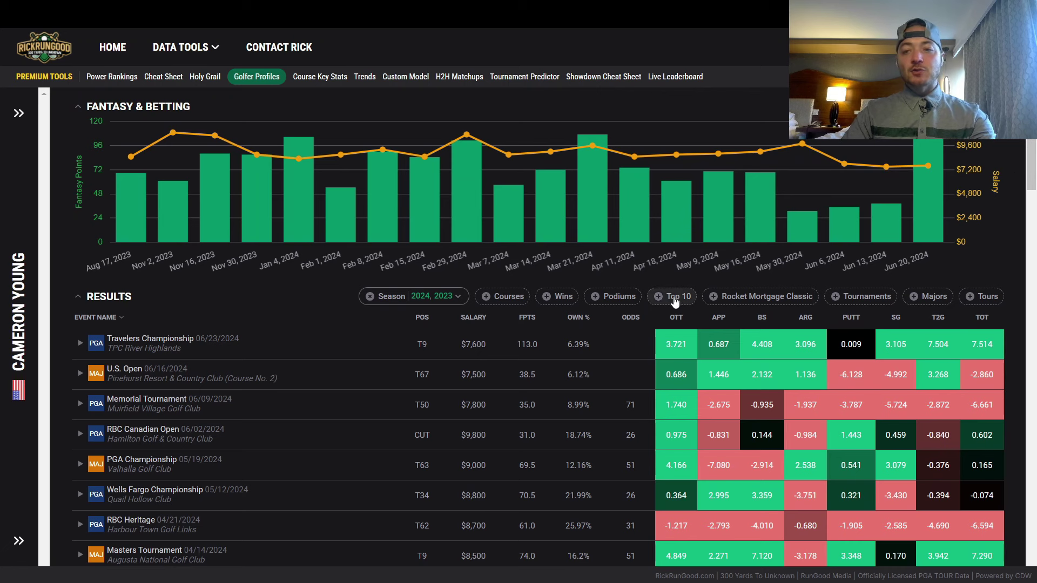
{"action": "left_click", "coordinate": [547, 340]}
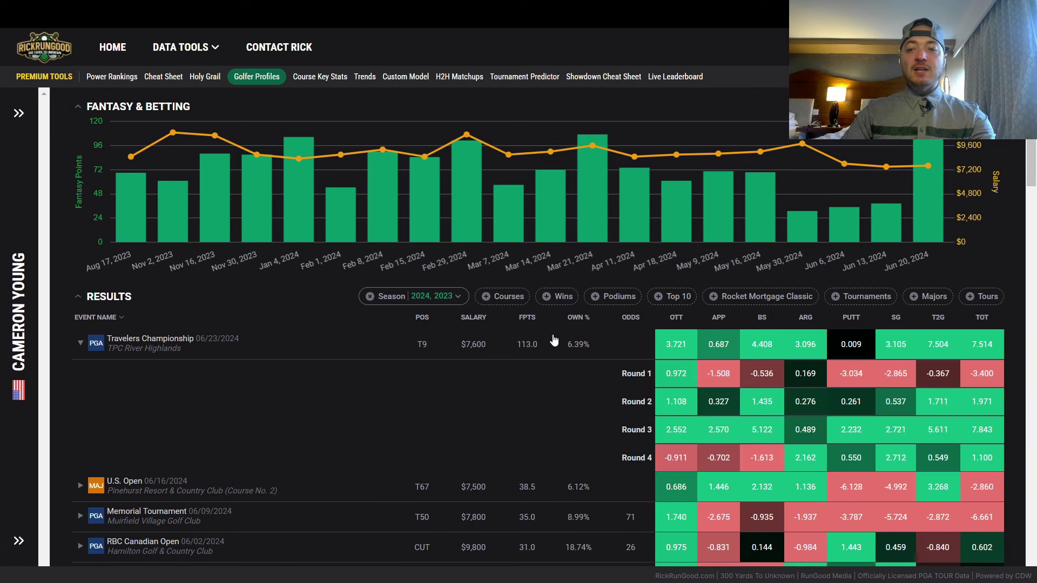
{"action": "left_click", "coordinate": [554, 349]}
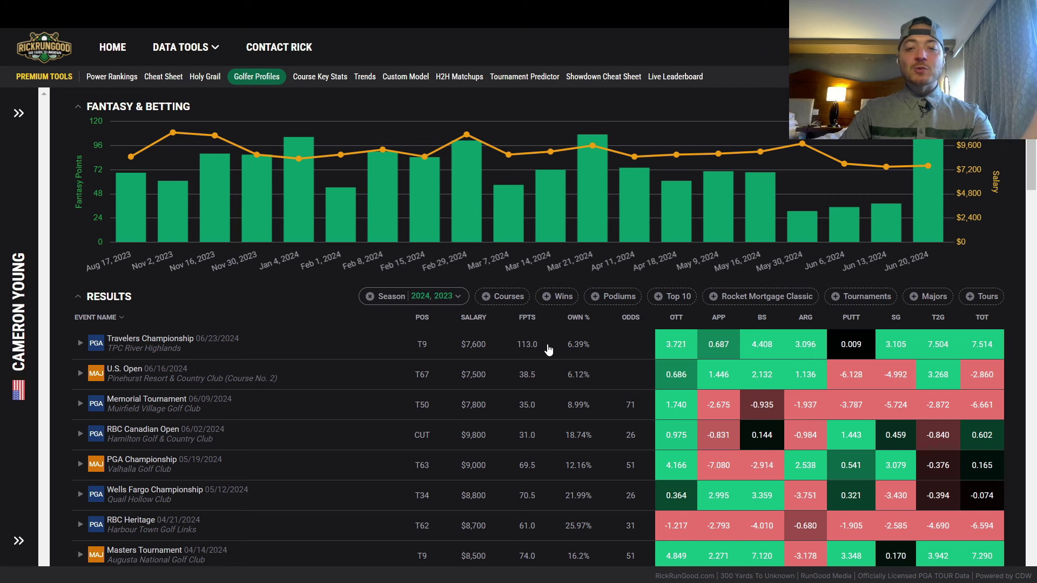
{"action": "left_click", "coordinate": [548, 350]}
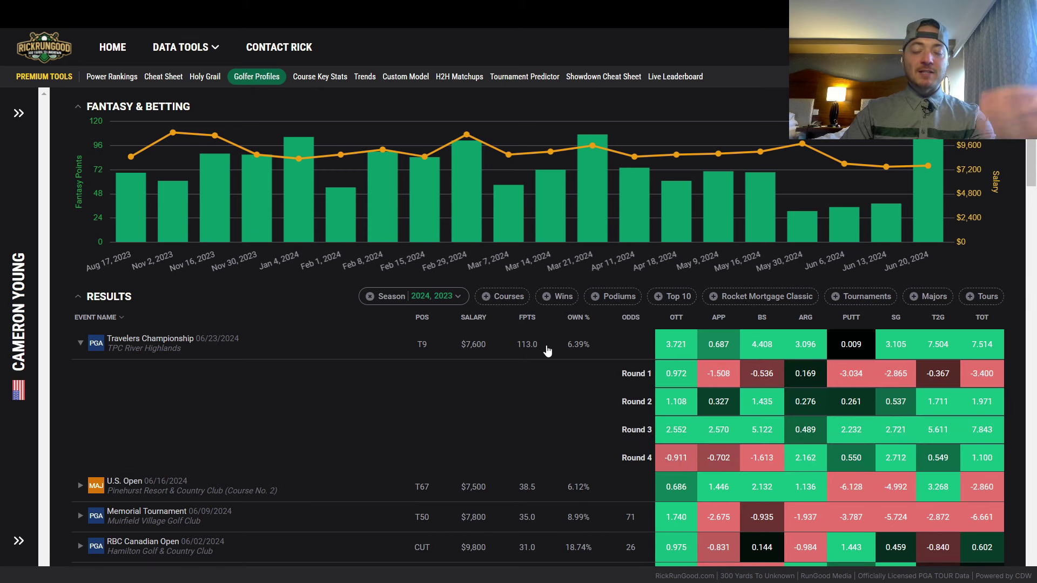
{"action": "left_click", "coordinate": [547, 350]}
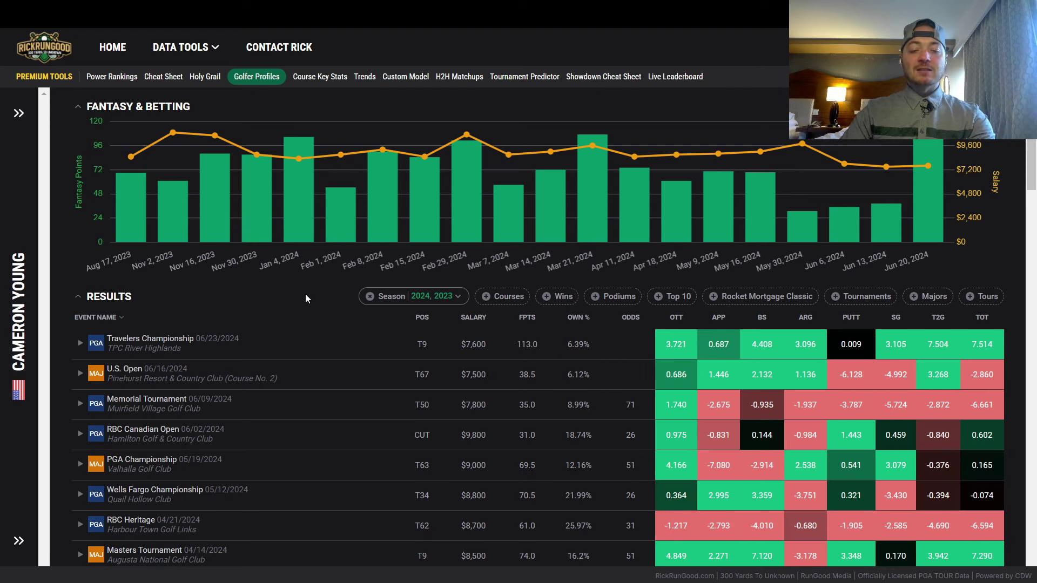
Show Cameron Young's Rocket Mortgage Classic result, then clear the season and tournament filters.
{"action": "scroll", "coordinate": [305, 294], "scroll_direction": "down", "scroll_amount": 1}
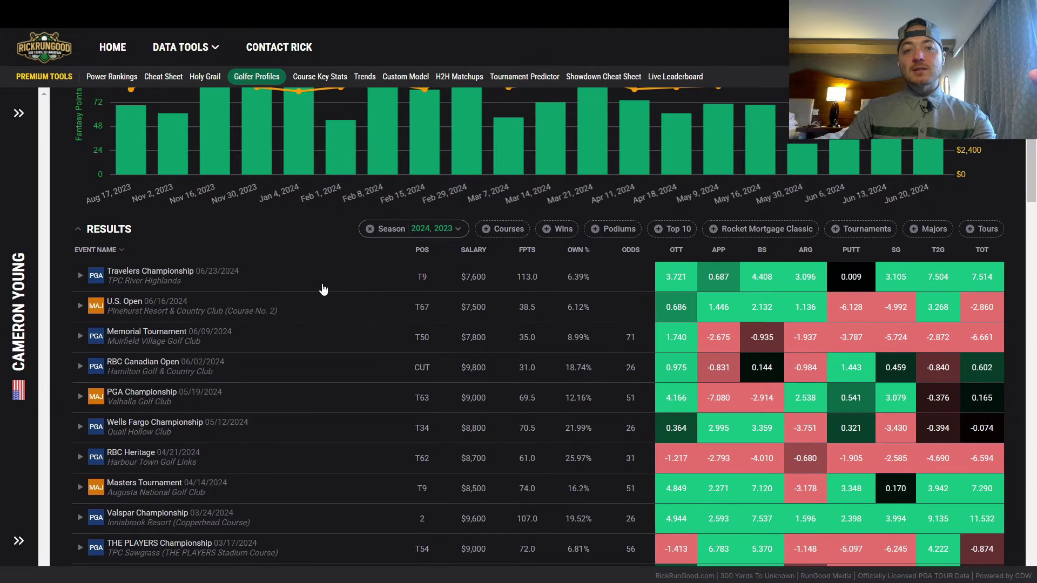
{"action": "left_click", "coordinate": [368, 230]}
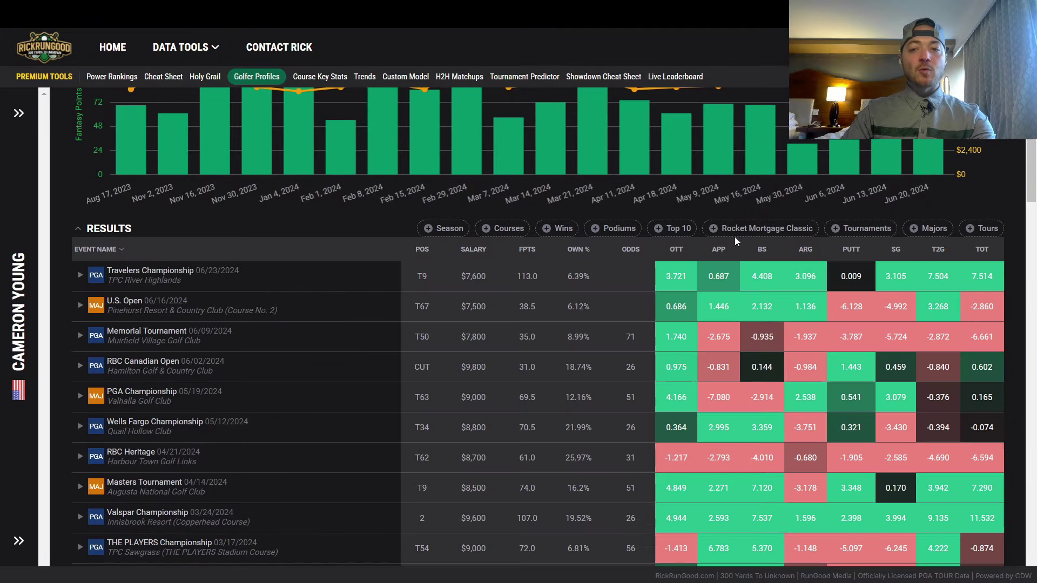
{"action": "left_click", "coordinate": [735, 232]}
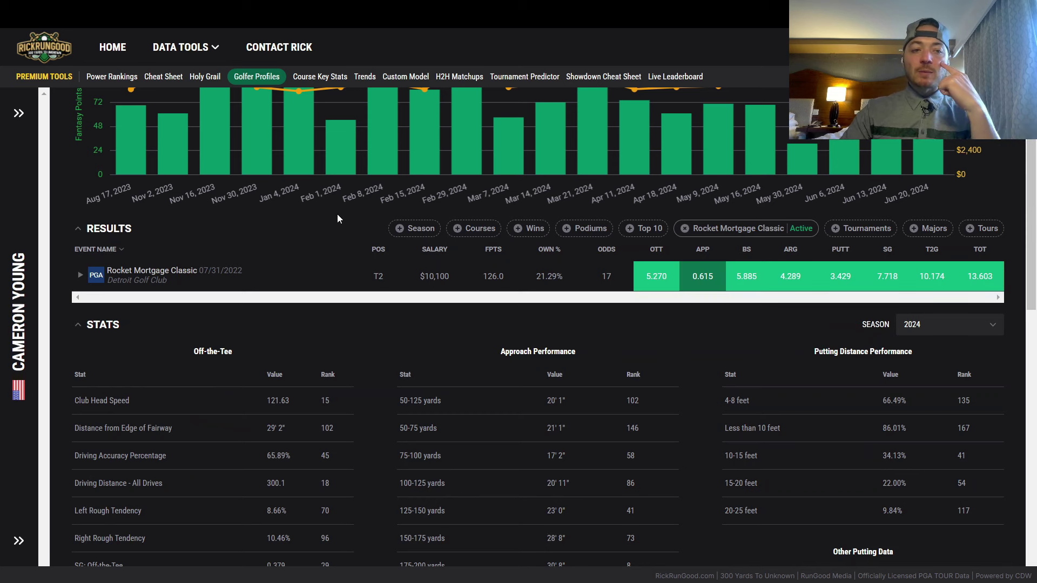
{"action": "left_click", "coordinate": [685, 228]}
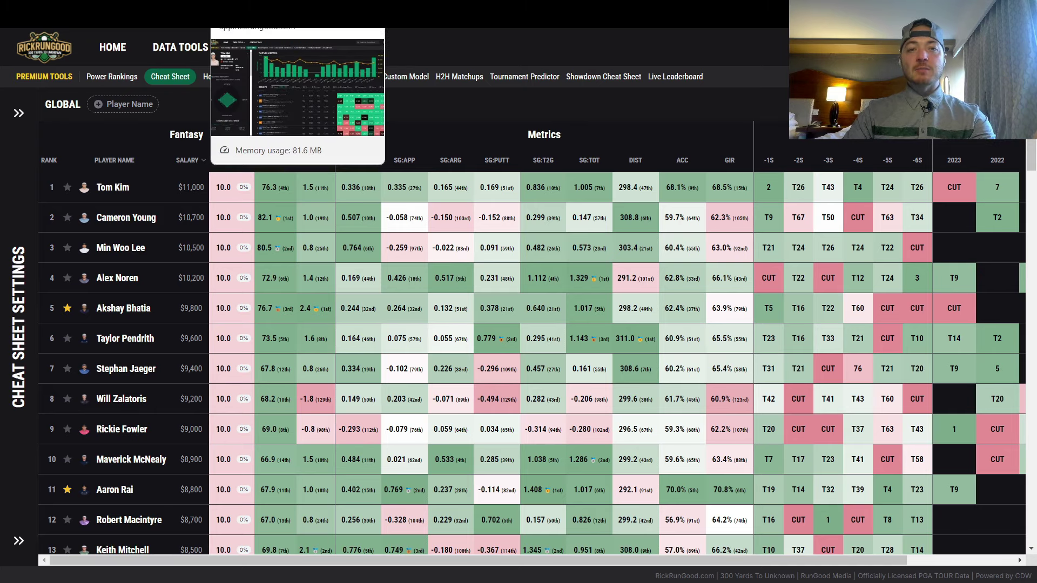
Open Min Woo Lee's golfer profile from the Cheat Sheet and scroll down to his results.
{"action": "key", "text": "ctrl+Tab"}
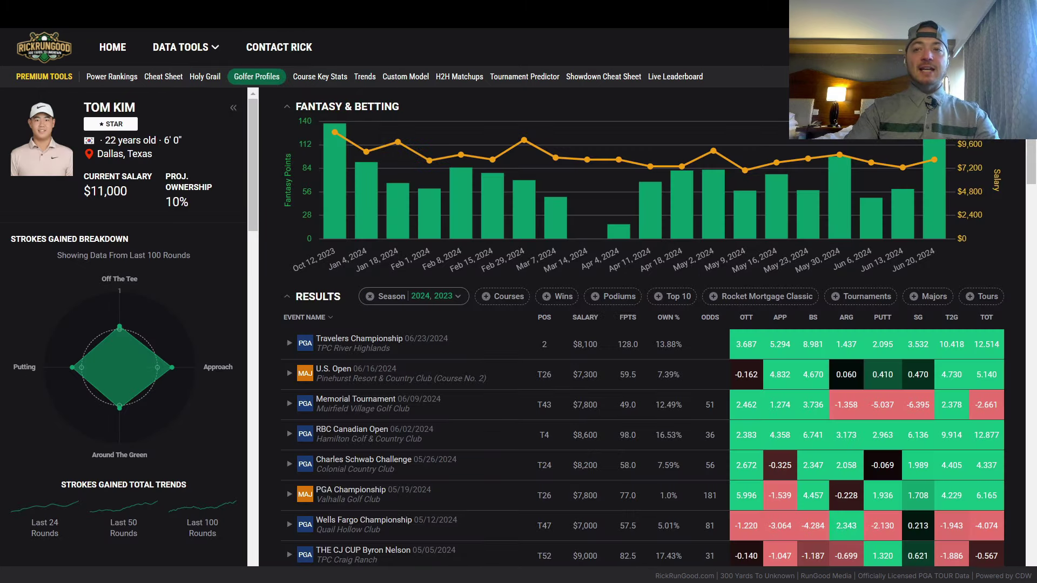
{"action": "key", "text": "ctrl+shift+Tab"}
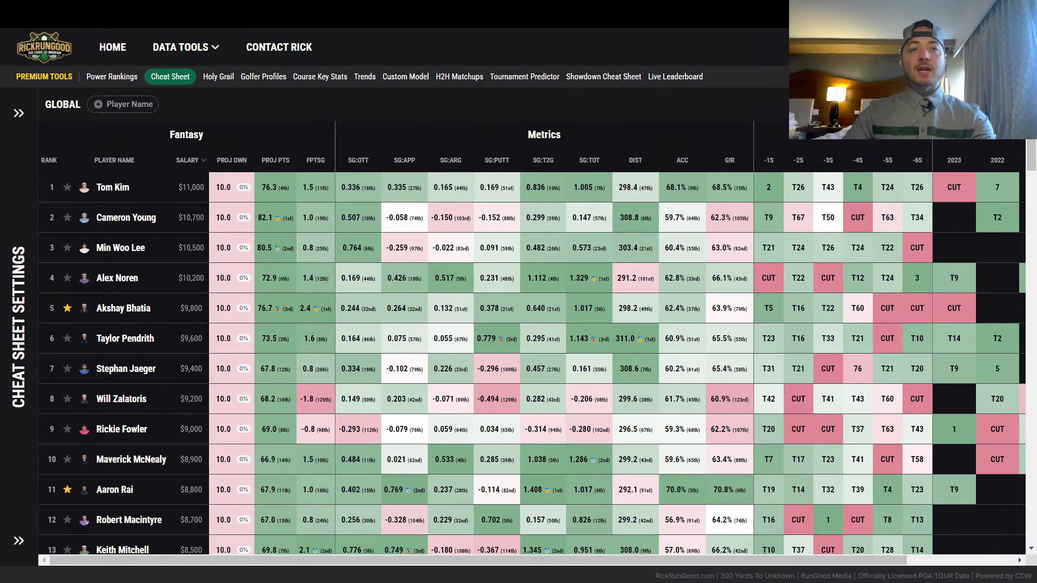
{"action": "left_click", "coordinate": [121, 248]}
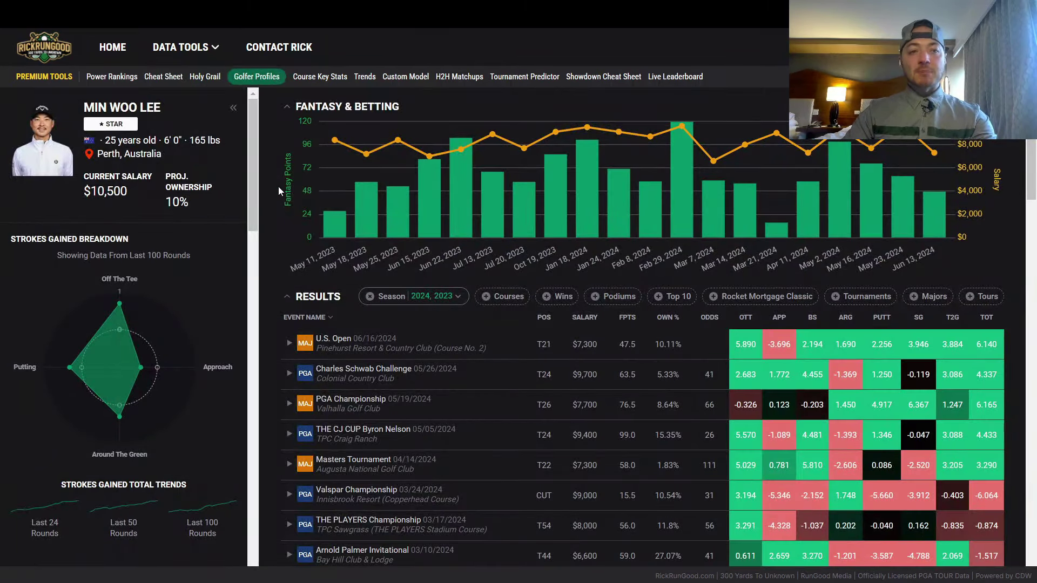
{"action": "scroll", "coordinate": [279, 190], "scroll_direction": "down", "scroll_amount": 2}
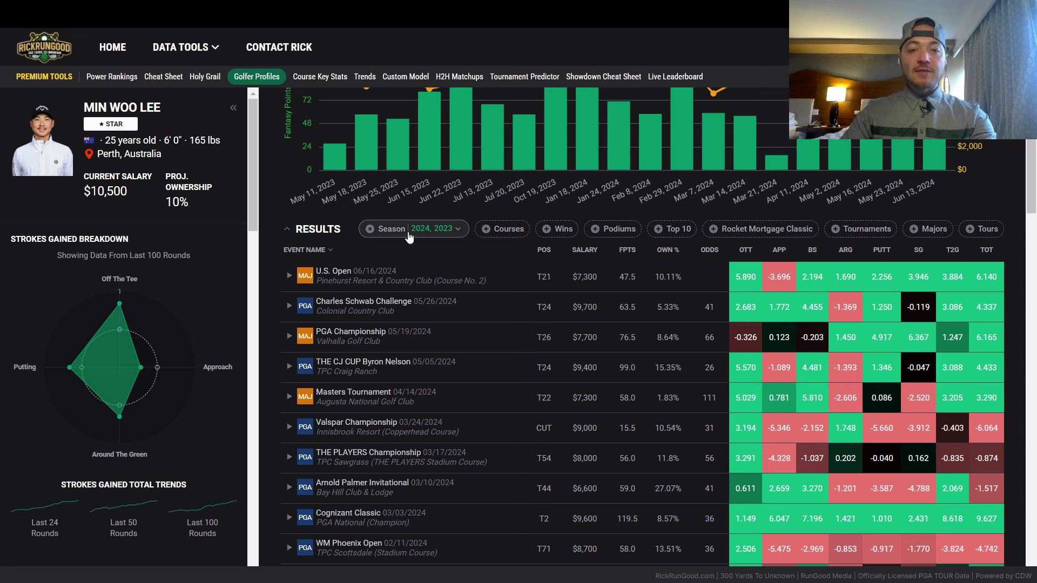
Collapse Min Woo Lee's results, then re-expand and scroll through them, e.g. T26 PGA Championship, T2 Cognizant Classic.
{"action": "left_click", "coordinate": [294, 234]}
{"action": "scroll", "coordinate": [493, 244], "scroll_direction": "down", "scroll_amount": 1}
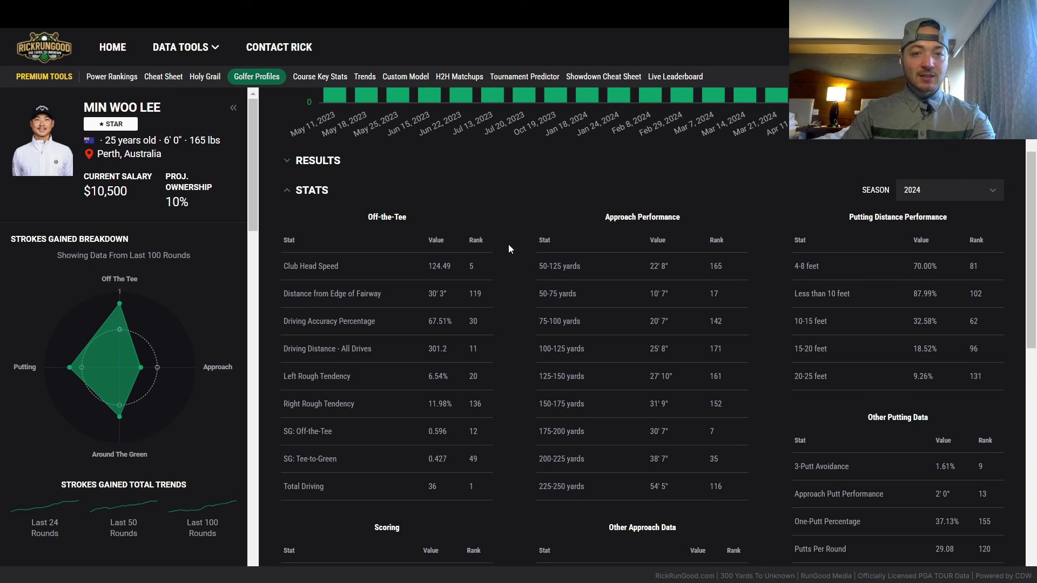
{"action": "scroll", "coordinate": [379, 255], "scroll_direction": "up", "scroll_amount": 3}
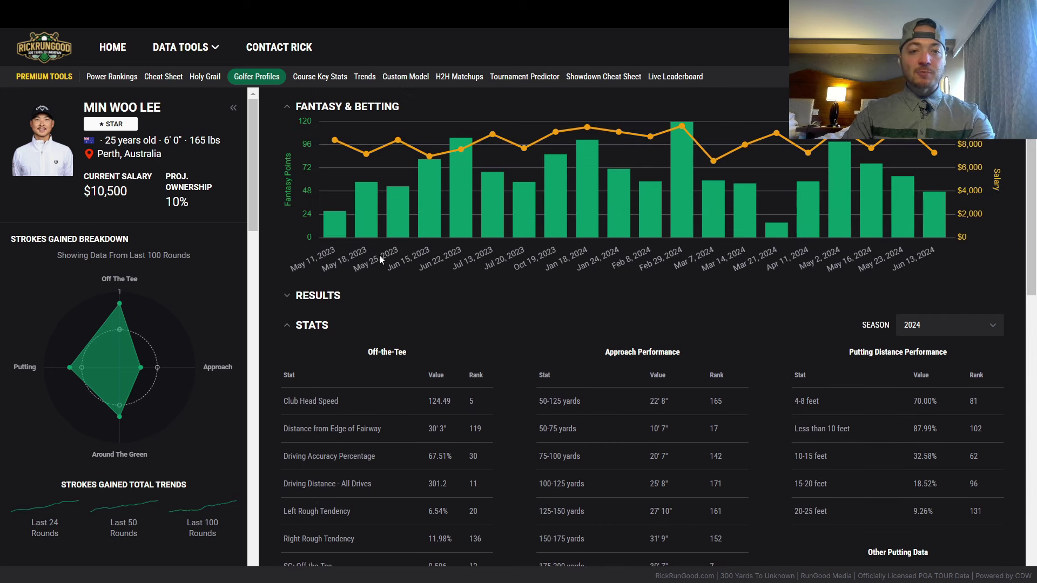
{"action": "left_click", "coordinate": [316, 296]}
{"action": "scroll", "coordinate": [316, 296], "scroll_direction": "down", "scroll_amount": 3}
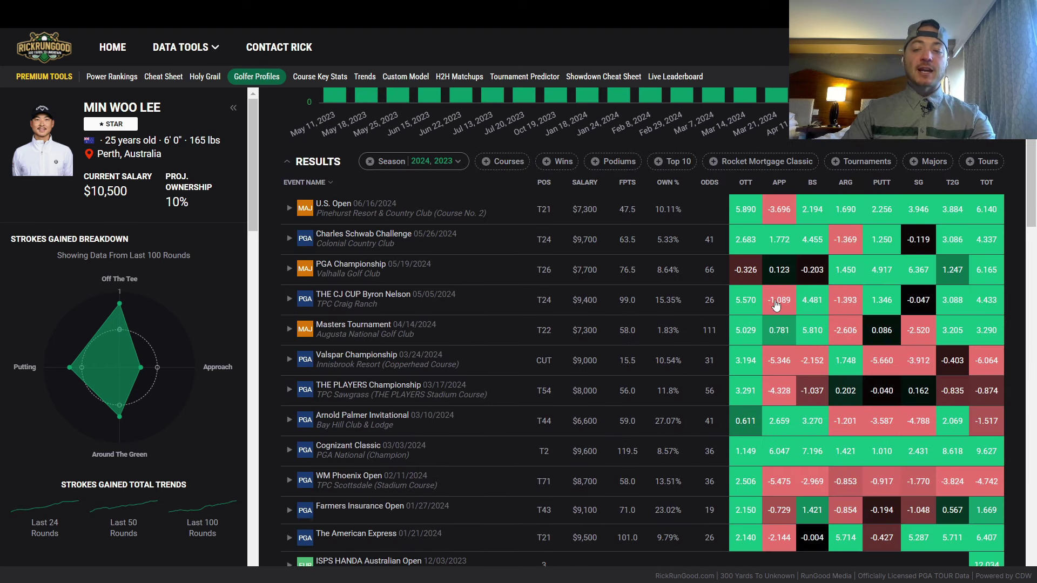
{"action": "scroll", "coordinate": [751, 423], "scroll_direction": "down", "scroll_amount": 1}
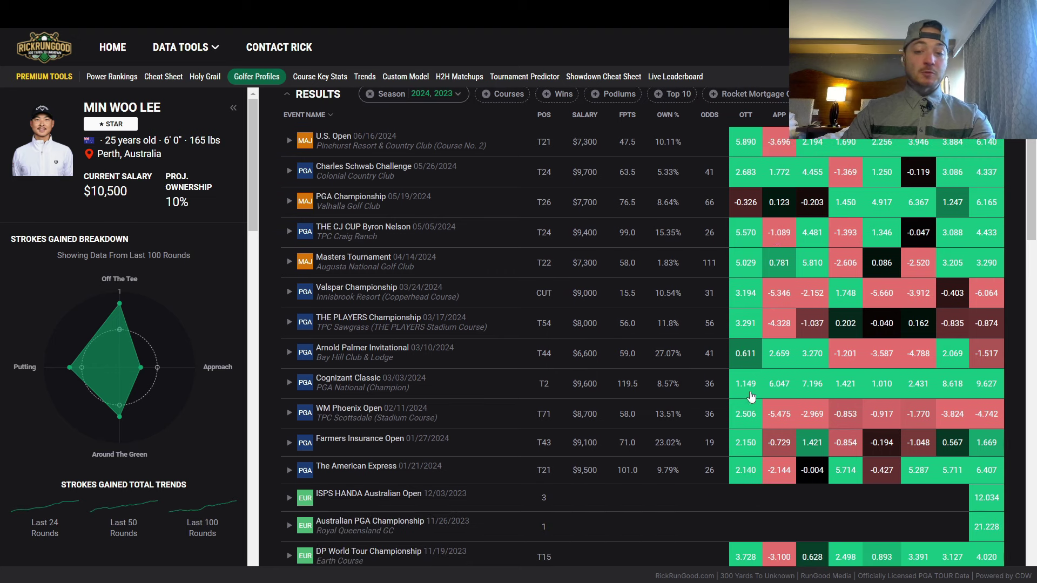
{"action": "scroll", "coordinate": [782, 399], "scroll_direction": "up", "scroll_amount": 1}
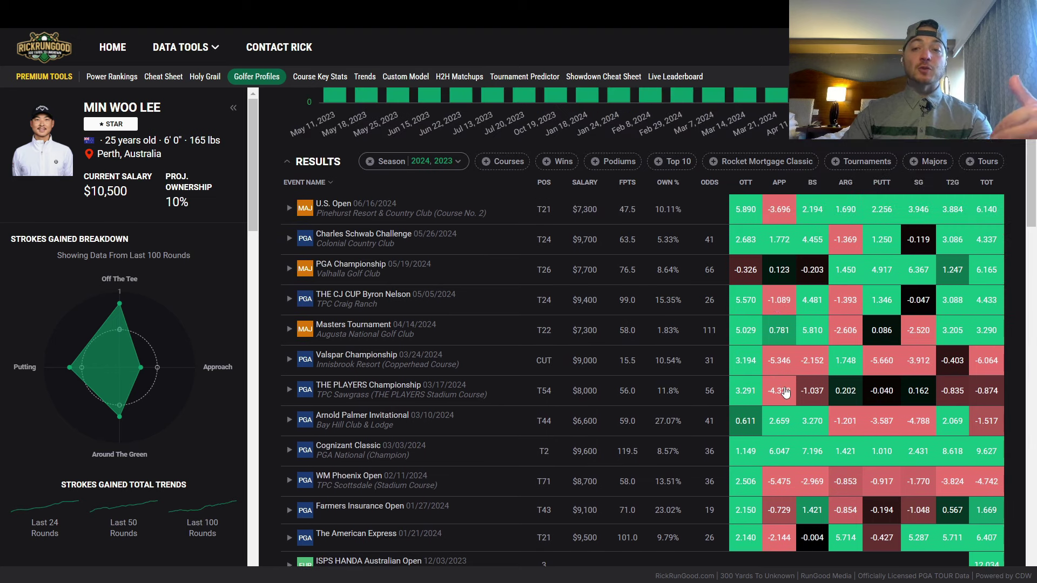
{"action": "scroll", "coordinate": [684, 330], "scroll_direction": "up", "scroll_amount": 1}
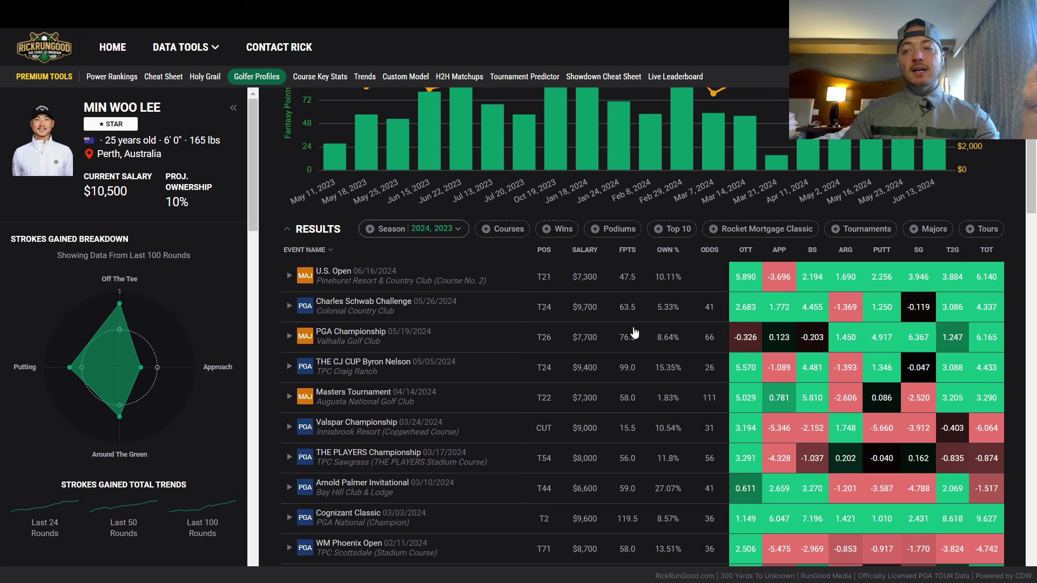
Collapse the results and scroll through Min Woo Lee's 2024 stats, including Club Head Speed 124.49.
{"action": "left_click", "coordinate": [287, 230]}
{"action": "scroll", "coordinate": [506, 272], "scroll_direction": "down", "scroll_amount": 1}
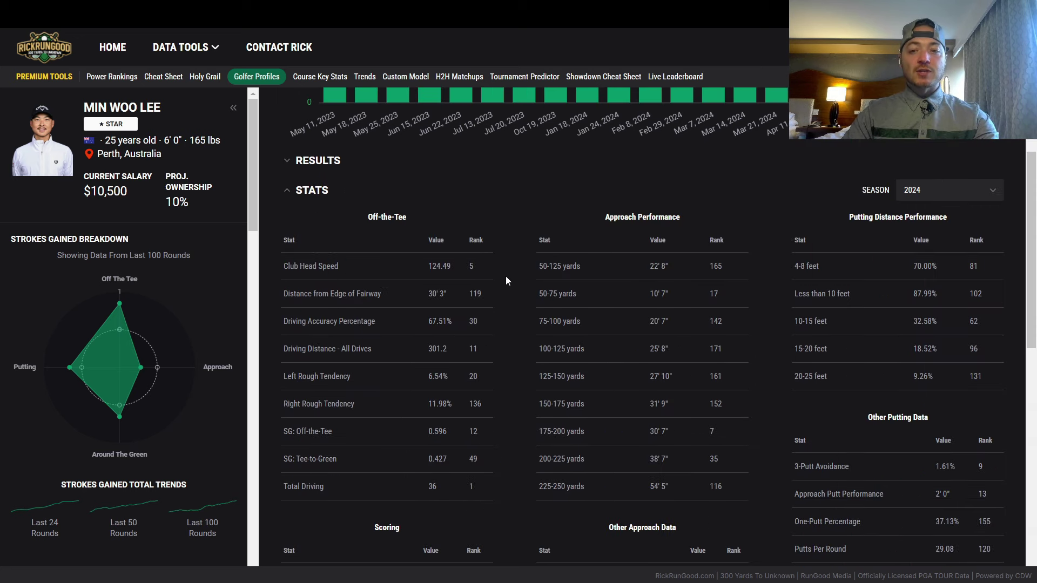
{"action": "scroll", "coordinate": [506, 278], "scroll_direction": "down", "scroll_amount": 2}
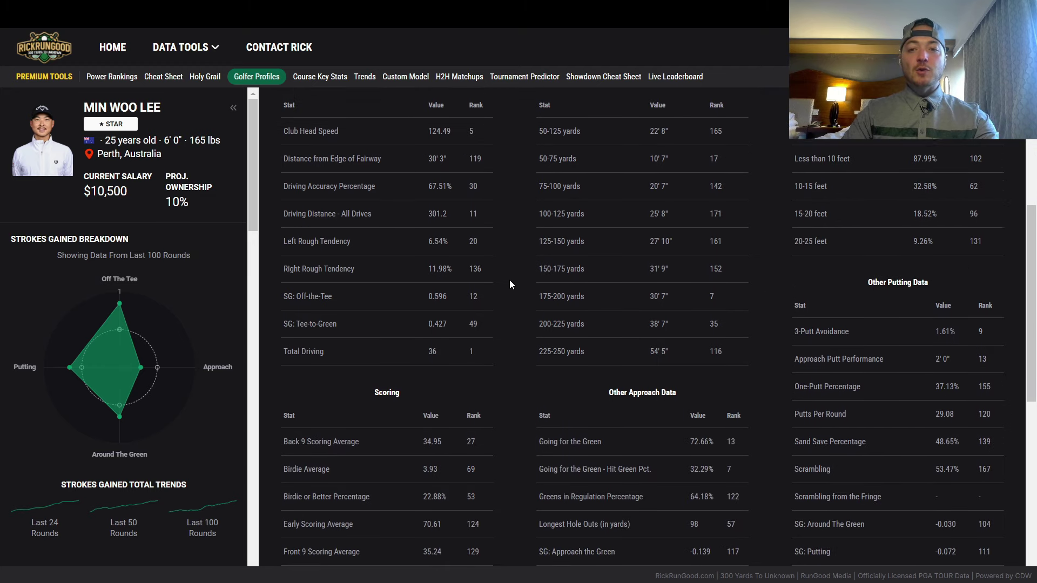
{"action": "scroll", "coordinate": [512, 284], "scroll_direction": "up", "scroll_amount": 1}
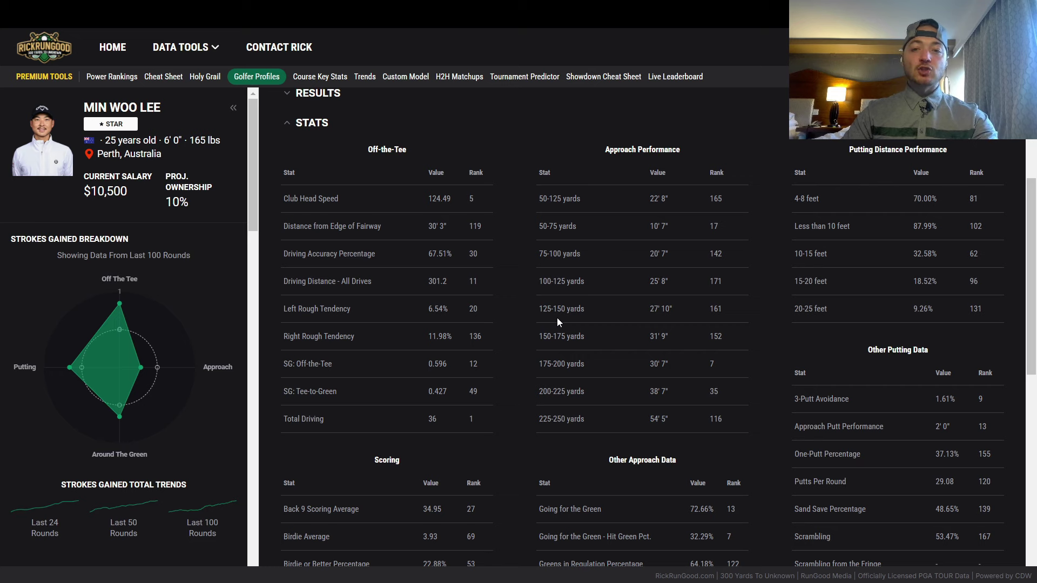
{"action": "scroll", "coordinate": [558, 321], "scroll_direction": "down", "scroll_amount": 3}
{"action": "scroll", "coordinate": [561, 308], "scroll_direction": "down", "scroll_amount": 2}
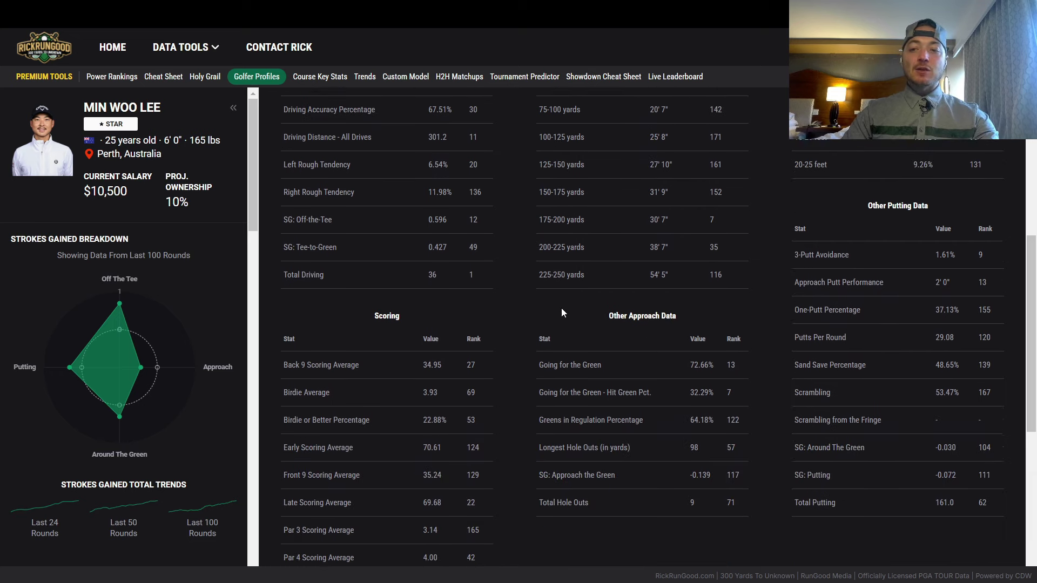
{"action": "scroll", "coordinate": [360, 254], "scroll_direction": "up", "scroll_amount": 9}
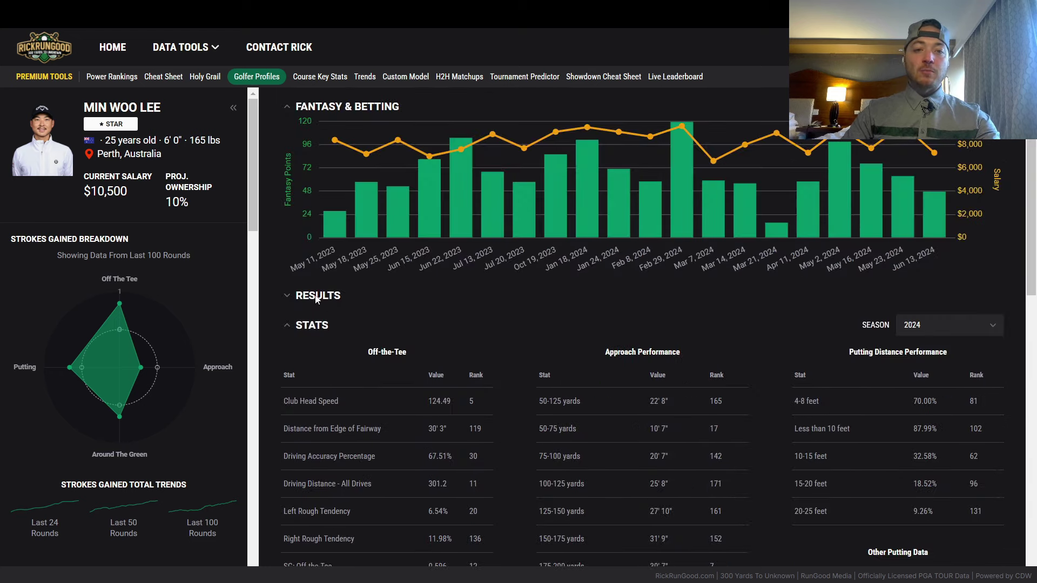
Re-expand the results, then switch the profile to Alex Noren and scroll to his results.
{"action": "left_click", "coordinate": [290, 297]}
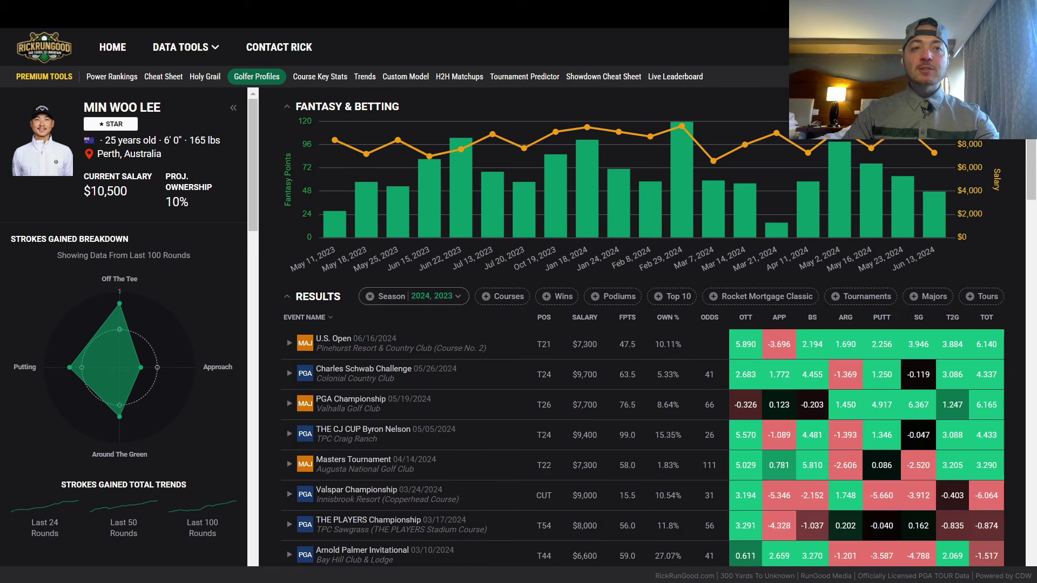
{"action": "key", "text": "alt+Left"}
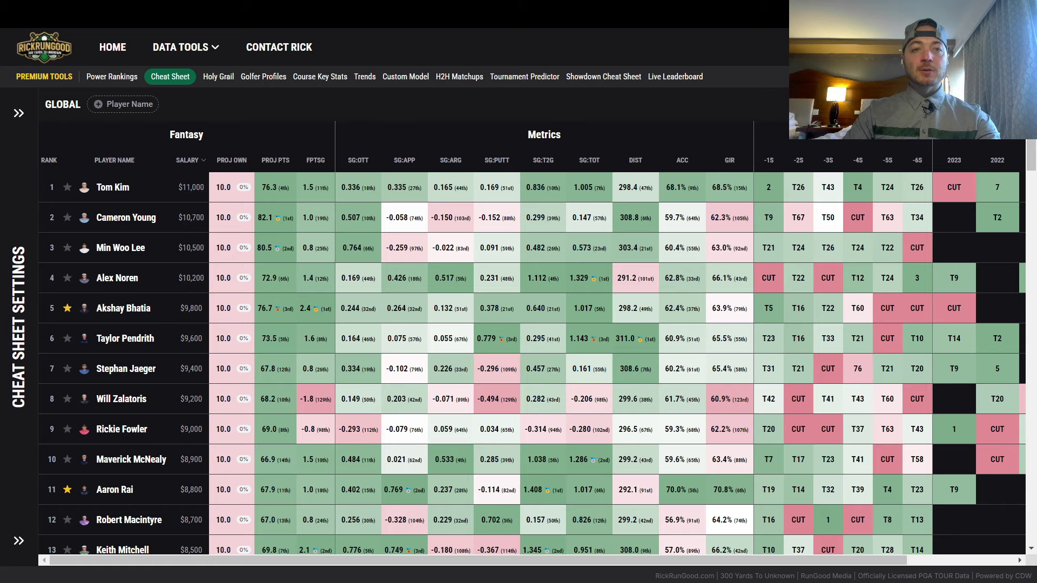
{"action": "key", "text": "alt+Right"}
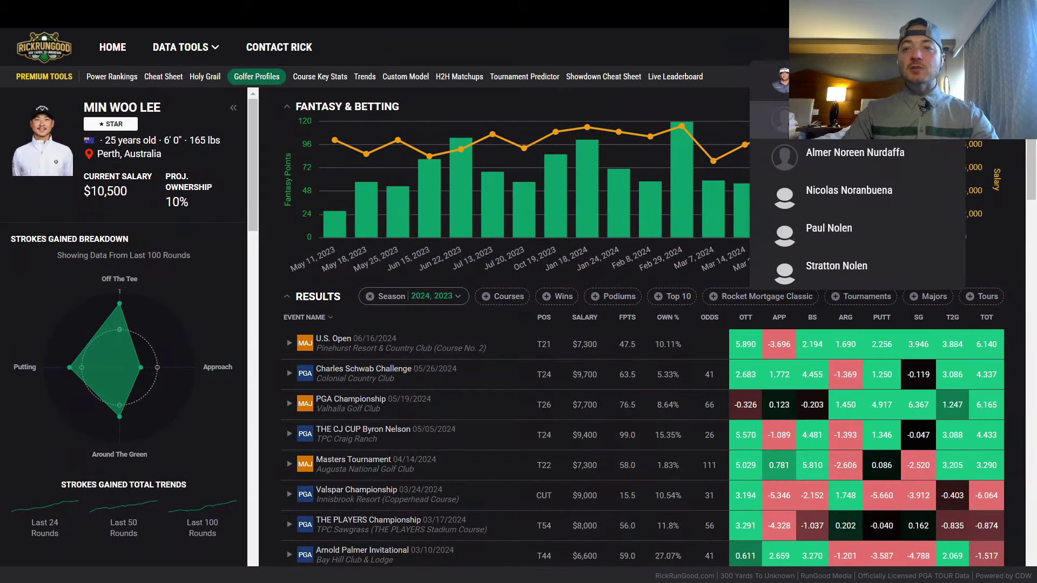
{"action": "left_click", "coordinate": [565, 167]}
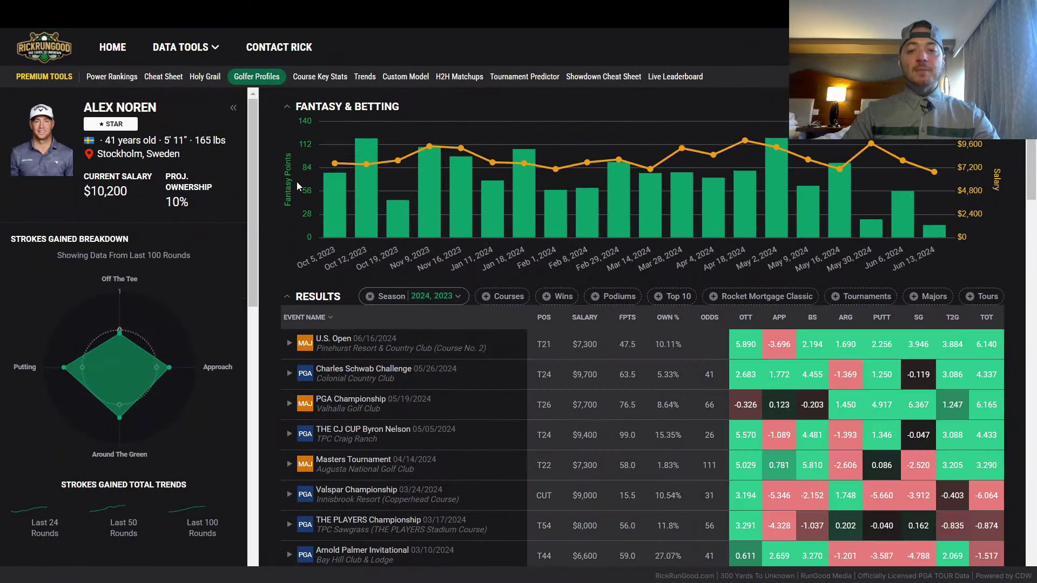
{"action": "scroll", "coordinate": [293, 179], "scroll_direction": "down", "scroll_amount": 3}
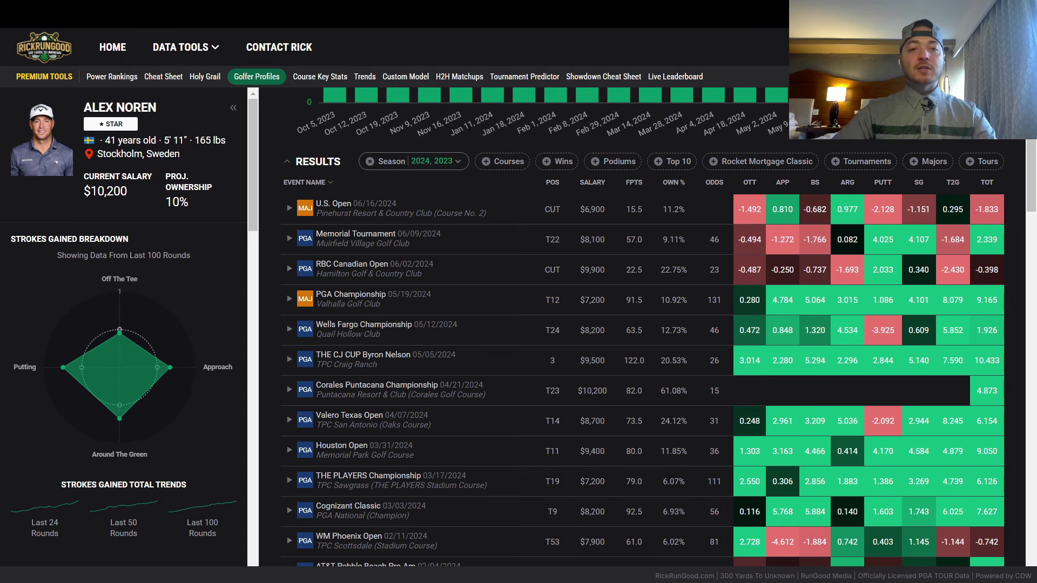
Clear Alex Noren's season filter and toggle the Rocket Mortgage Classic results filter on and off.
{"action": "left_click", "coordinate": [370, 163]}
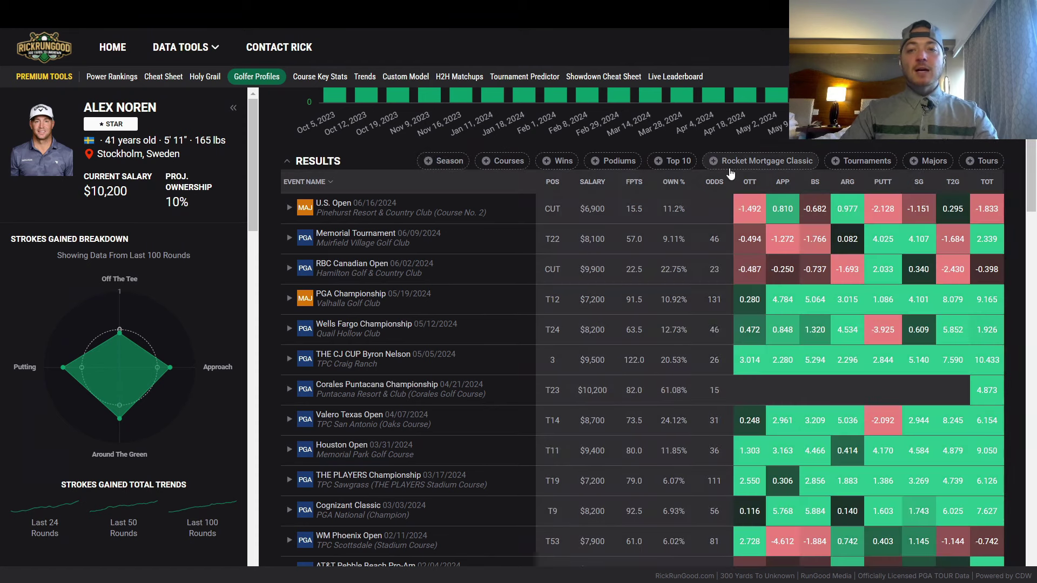
{"action": "left_click", "coordinate": [729, 163]}
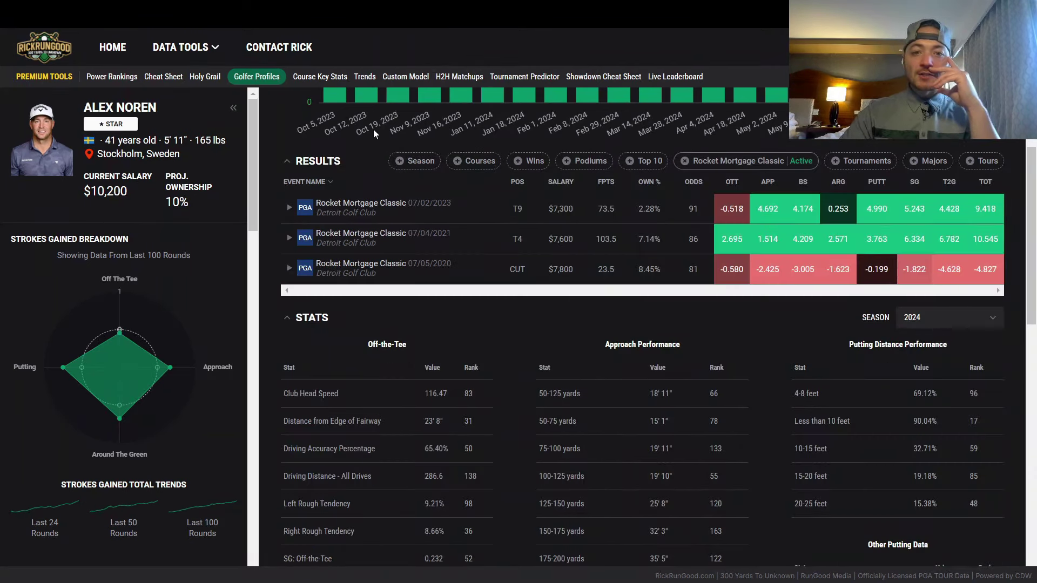
{"action": "scroll", "coordinate": [389, 155], "scroll_direction": "up", "scroll_amount": 2}
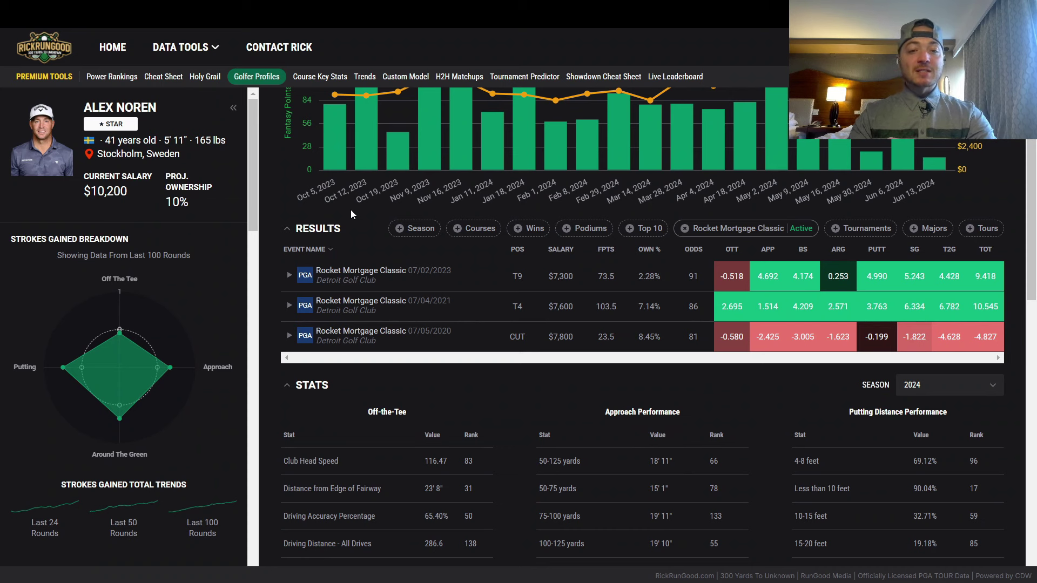
{"action": "left_click", "coordinate": [684, 228]}
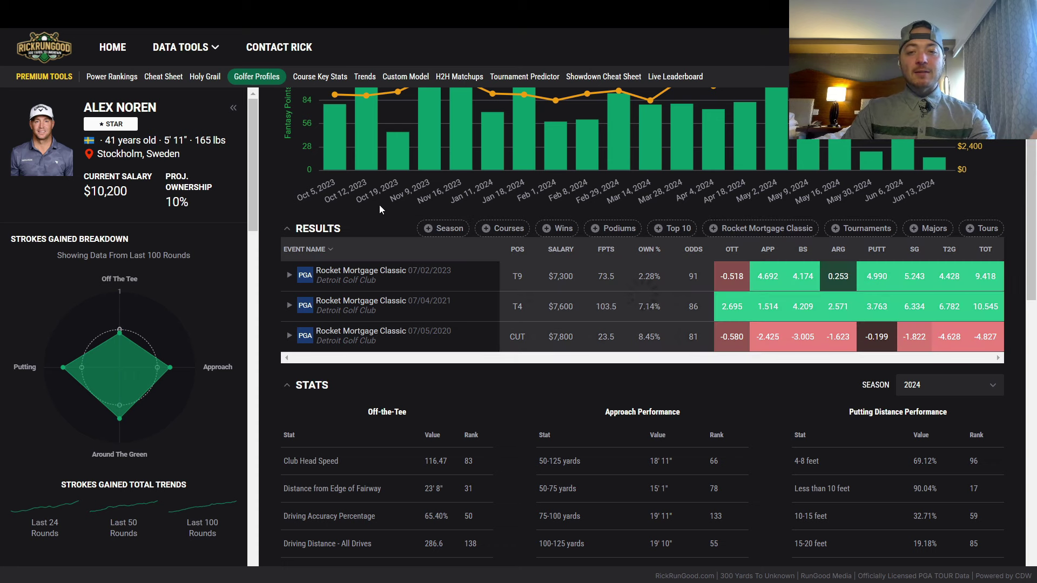
{"action": "scroll", "coordinate": [386, 200], "scroll_direction": "down", "scroll_amount": 1}
{"action": "scroll", "coordinate": [802, 374], "scroll_direction": "down", "scroll_amount": 1}
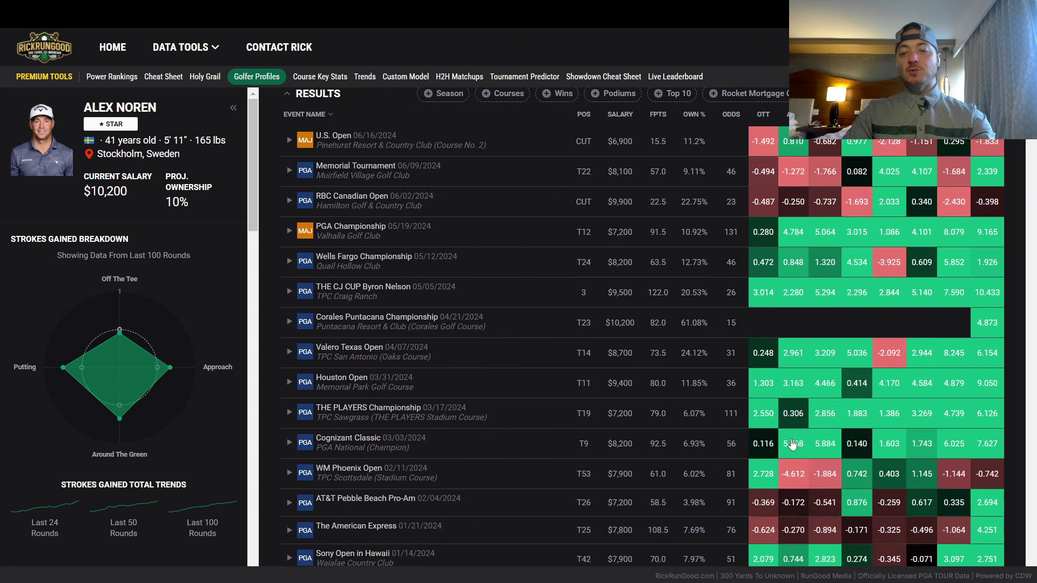
{"action": "scroll", "coordinate": [795, 447], "scroll_direction": "up", "scroll_amount": 1}
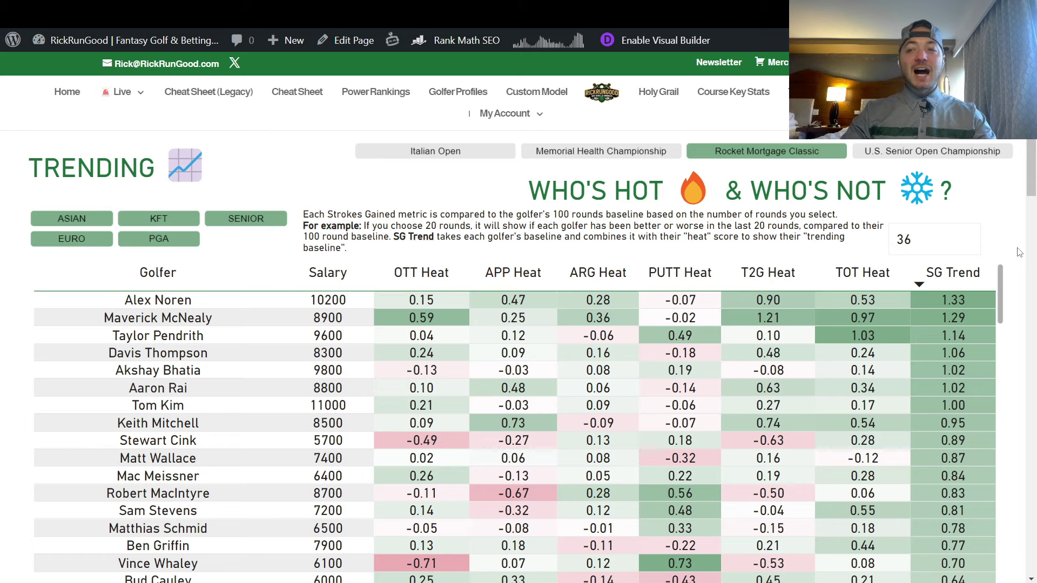
Scroll down to the Breakout Candidates scatter chart and back up.
{"action": "scroll", "coordinate": [1019, 252], "scroll_direction": "down", "scroll_amount": 15}
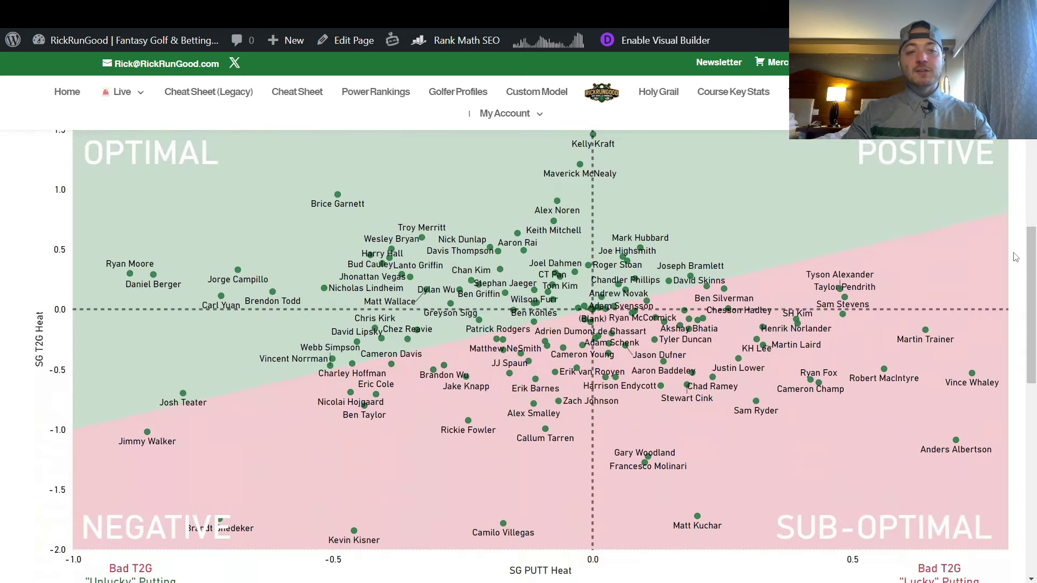
{"action": "scroll", "coordinate": [1015, 258], "scroll_direction": "up", "scroll_amount": 1}
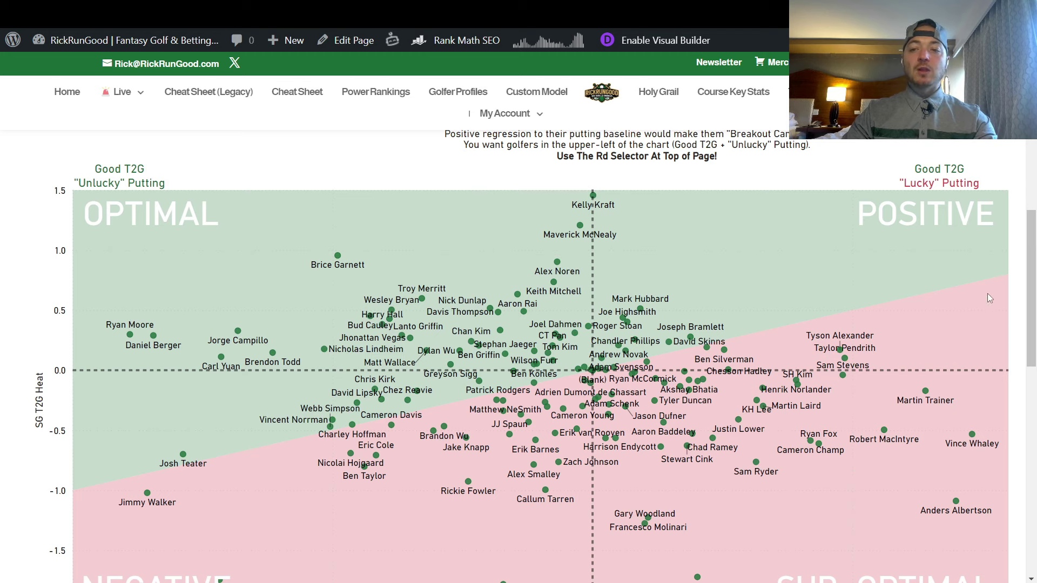
{"action": "scroll", "coordinate": [990, 291], "scroll_direction": "down", "scroll_amount": 1}
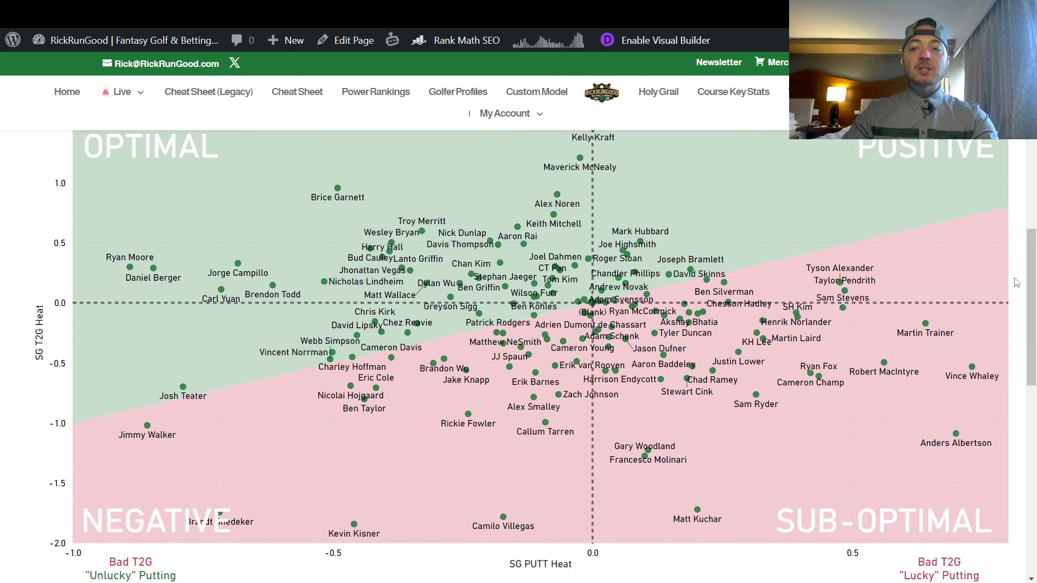
{"action": "scroll", "coordinate": [1018, 278], "scroll_direction": "up", "scroll_amount": 1}
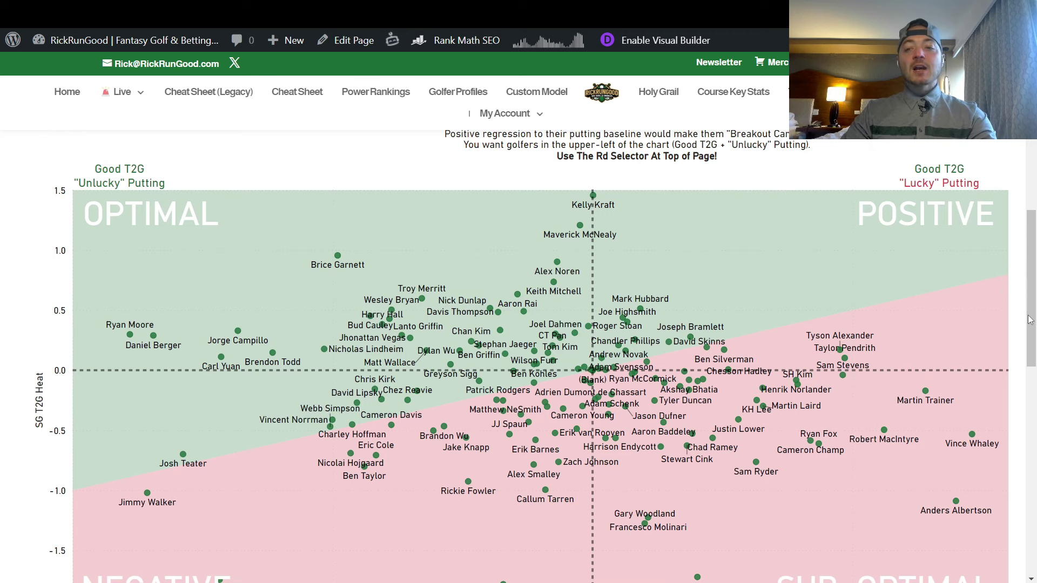
{"action": "scroll", "coordinate": [1020, 320], "scroll_direction": "up", "scroll_amount": 6}
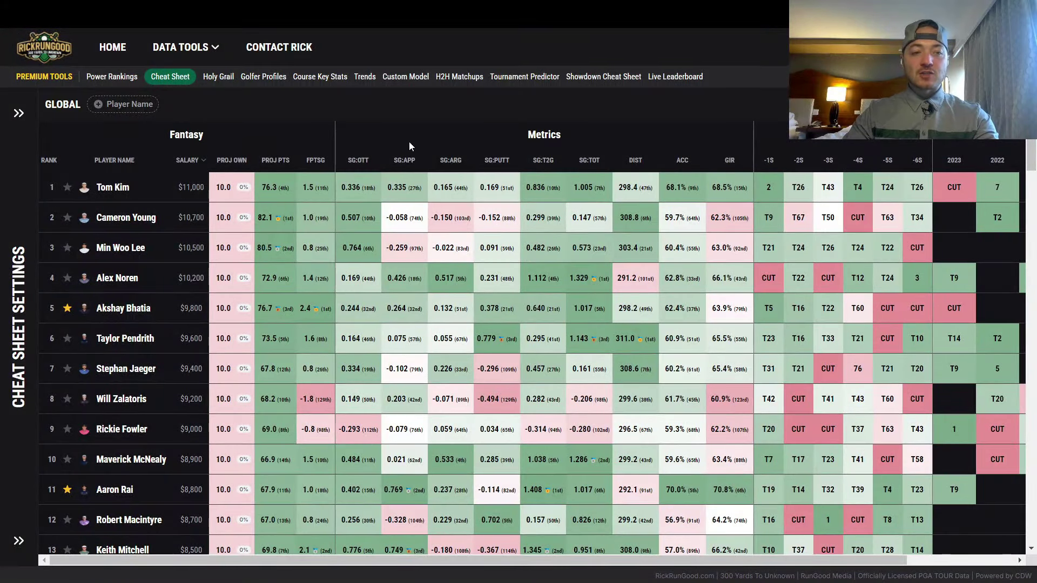
Lower the Cheat Sheet salary range maximum to $9,900, hide the settings, and return to Golfer Profiles.
{"action": "left_click", "coordinate": [19, 157]}
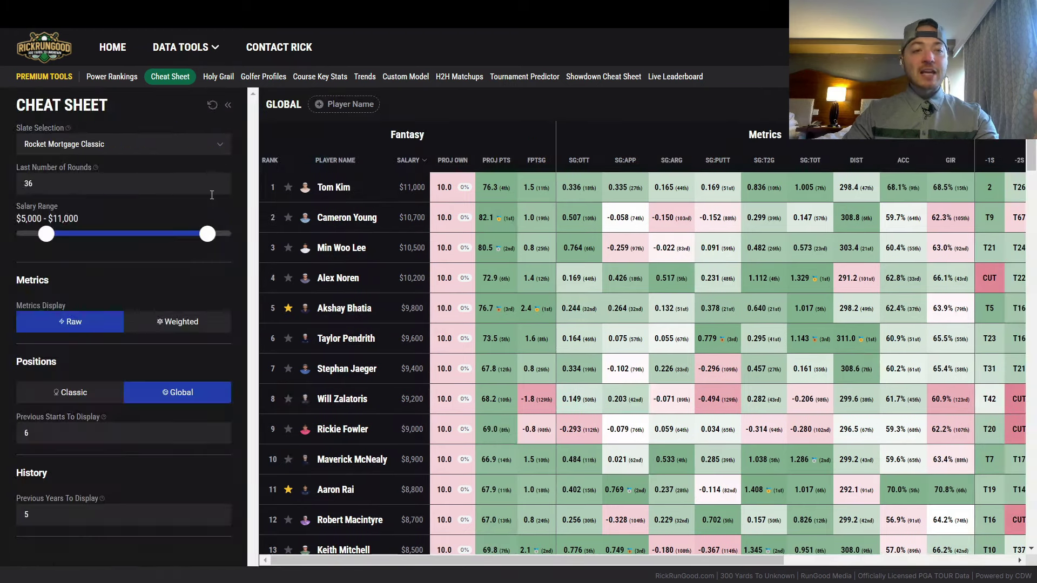
{"action": "left_click_drag", "start_coordinate": [208, 234], "coordinate": [178, 234]}
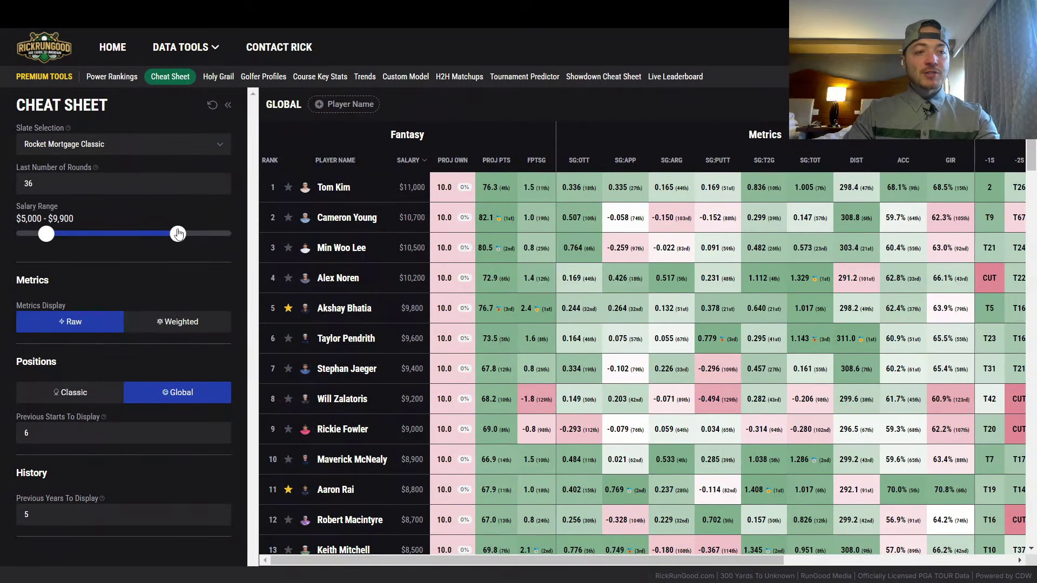
{"action": "left_click", "coordinate": [232, 108]}
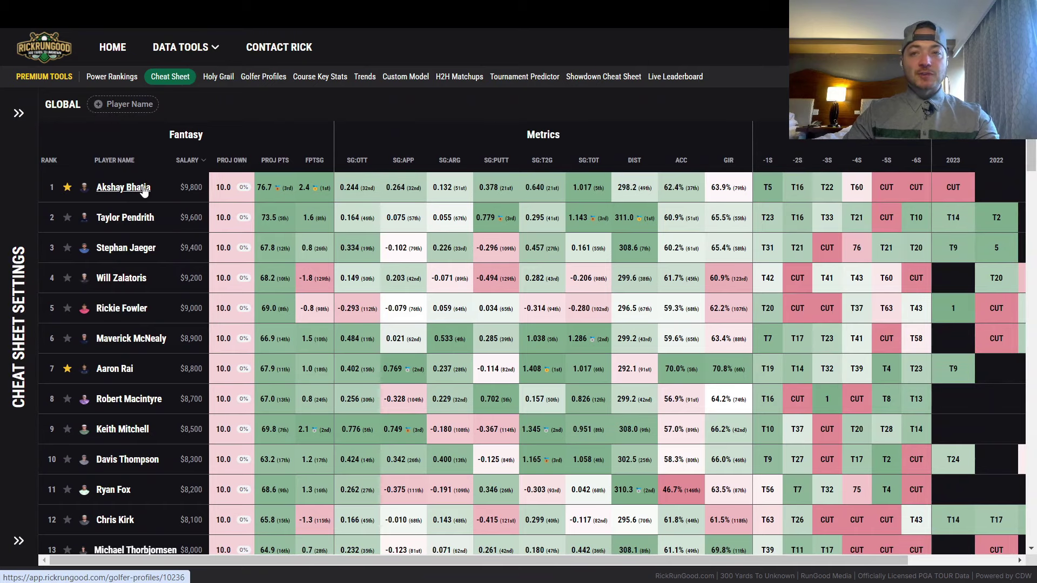
{"action": "left_click", "coordinate": [263, 77]}
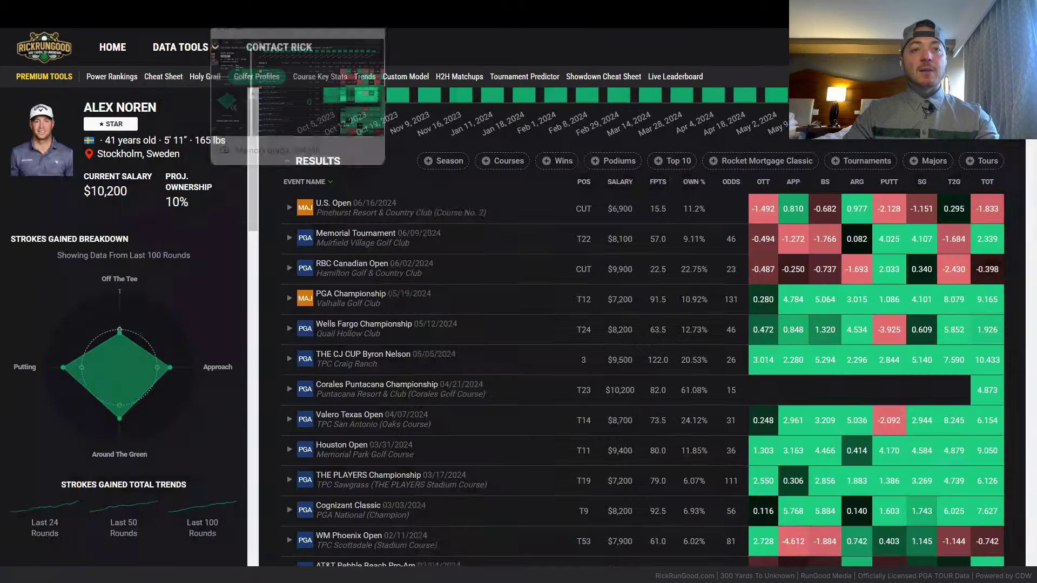
{"action": "type", "text": "no"}
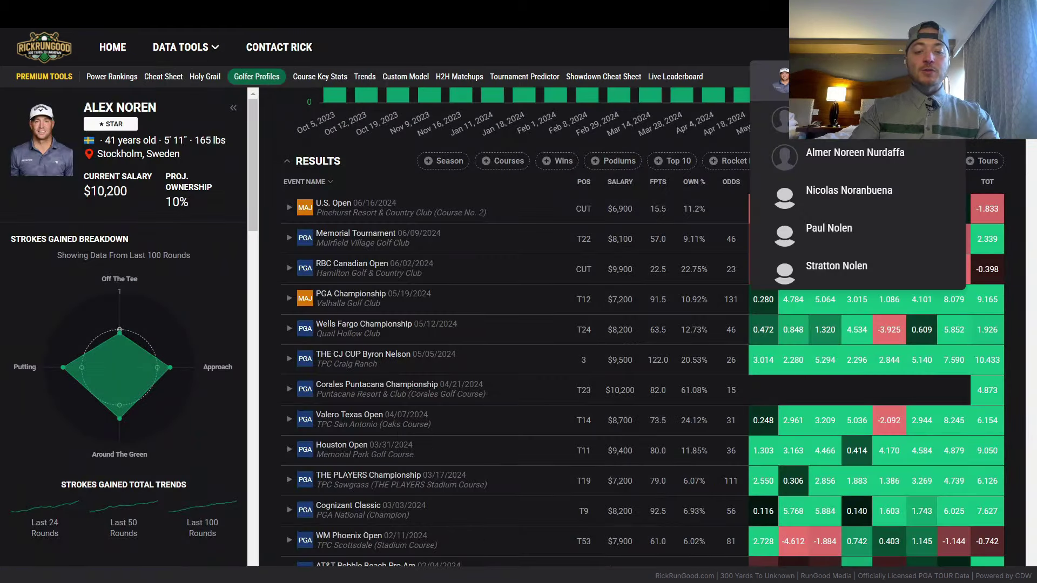
{"action": "left_click", "coordinate": [764, 256]}
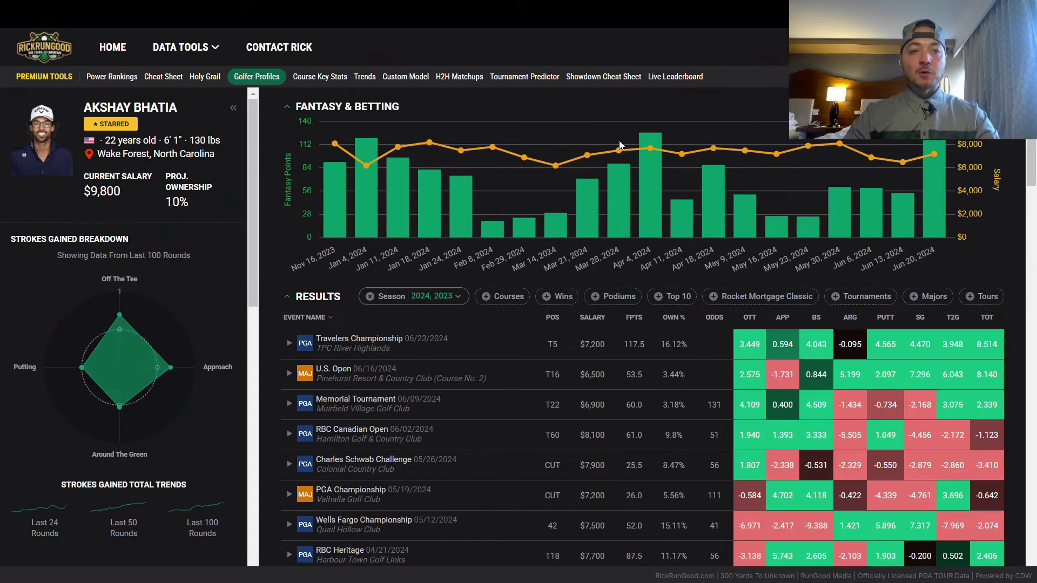
{"action": "left_click", "coordinate": [462, 346]}
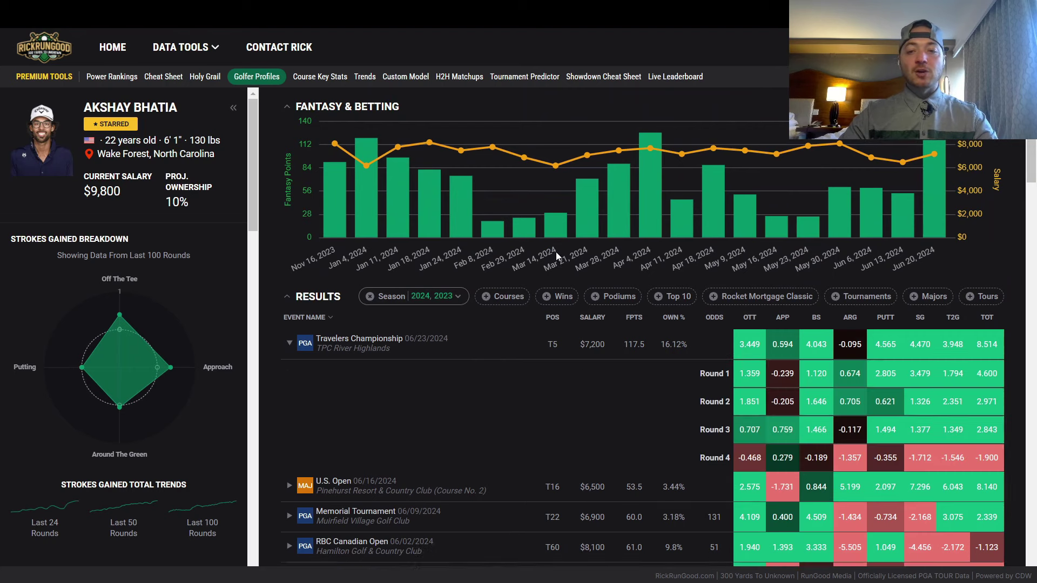
{"action": "scroll", "coordinate": [484, 249], "scroll_direction": "down", "scroll_amount": 3}
{"action": "left_click", "coordinate": [506, 219]}
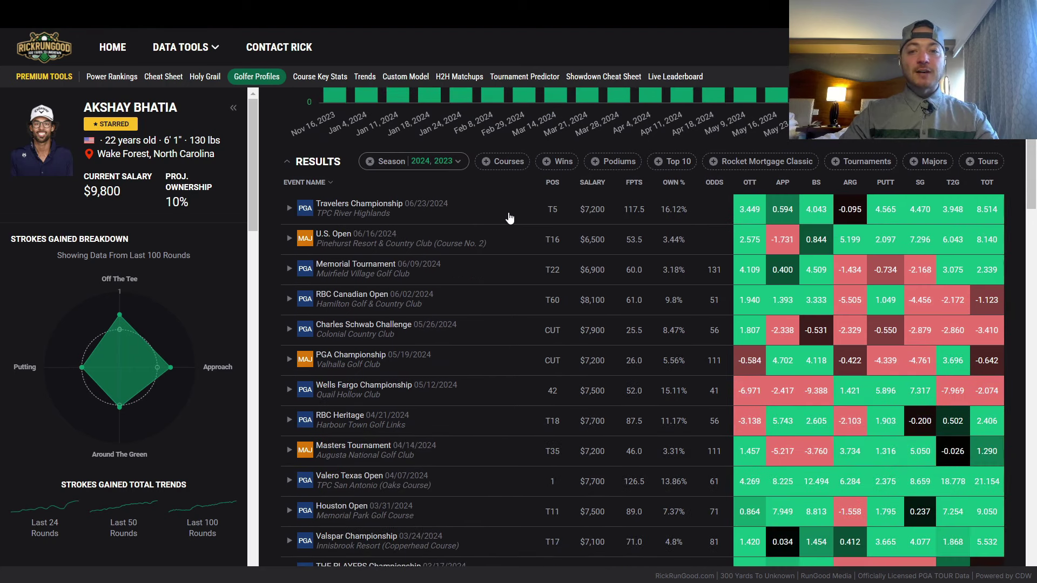
{"action": "scroll", "coordinate": [540, 217], "scroll_direction": "up", "scroll_amount": 3}
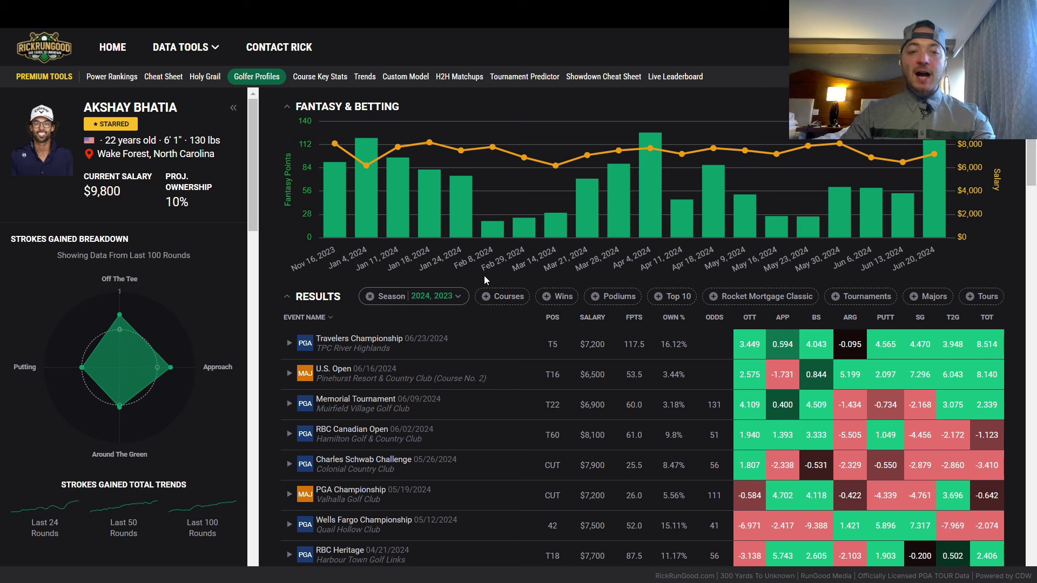
Collapse his results to review the season stats, then expand the results again.
{"action": "left_click", "coordinate": [280, 291]}
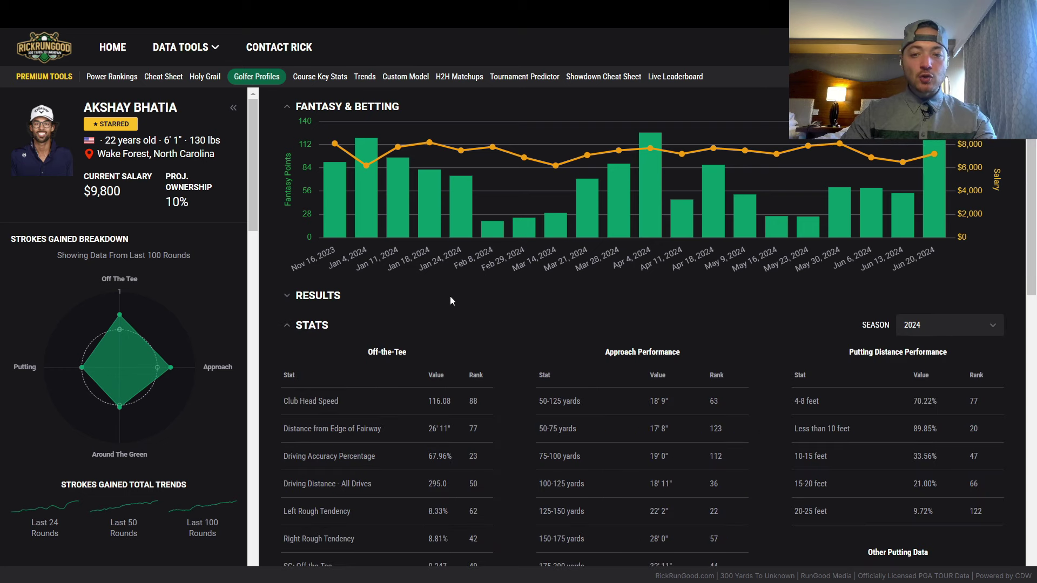
{"action": "scroll", "coordinate": [525, 322], "scroll_direction": "down", "scroll_amount": 3}
{"action": "scroll", "coordinate": [532, 321], "scroll_direction": "down", "scroll_amount": 4}
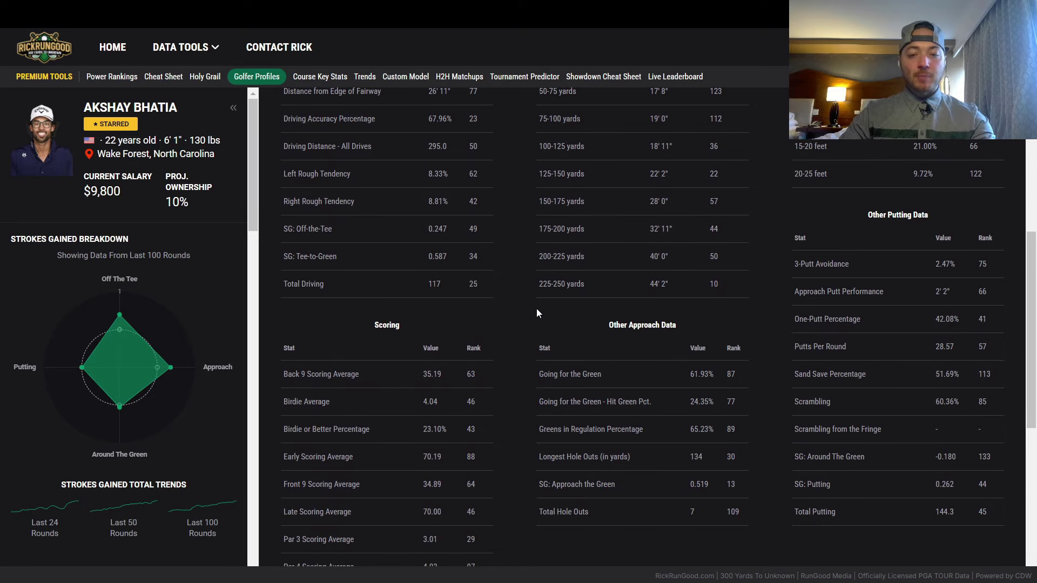
{"action": "scroll", "coordinate": [548, 316], "scroll_direction": "up", "scroll_amount": 6}
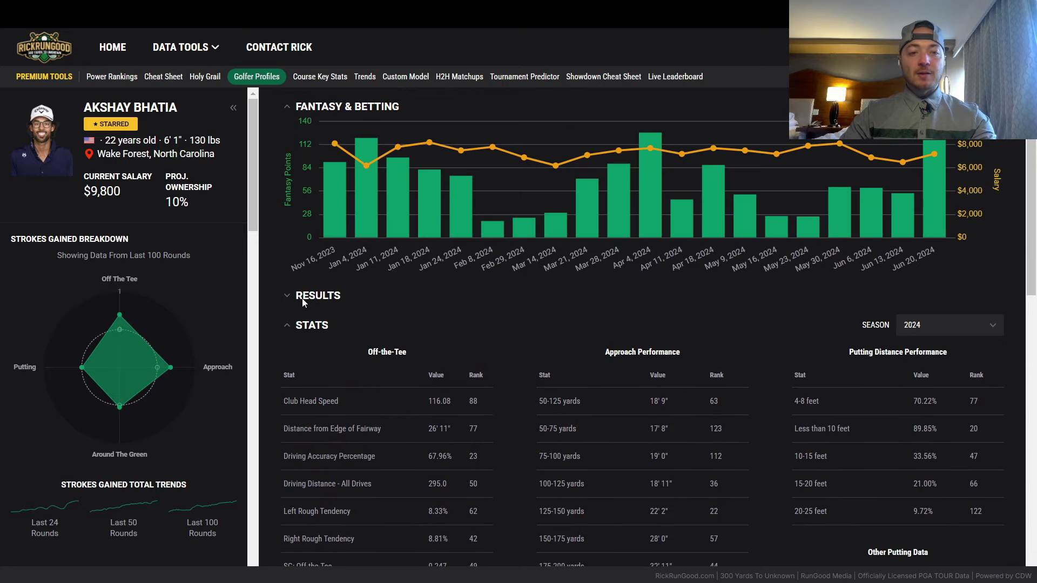
{"action": "left_click", "coordinate": [285, 297]}
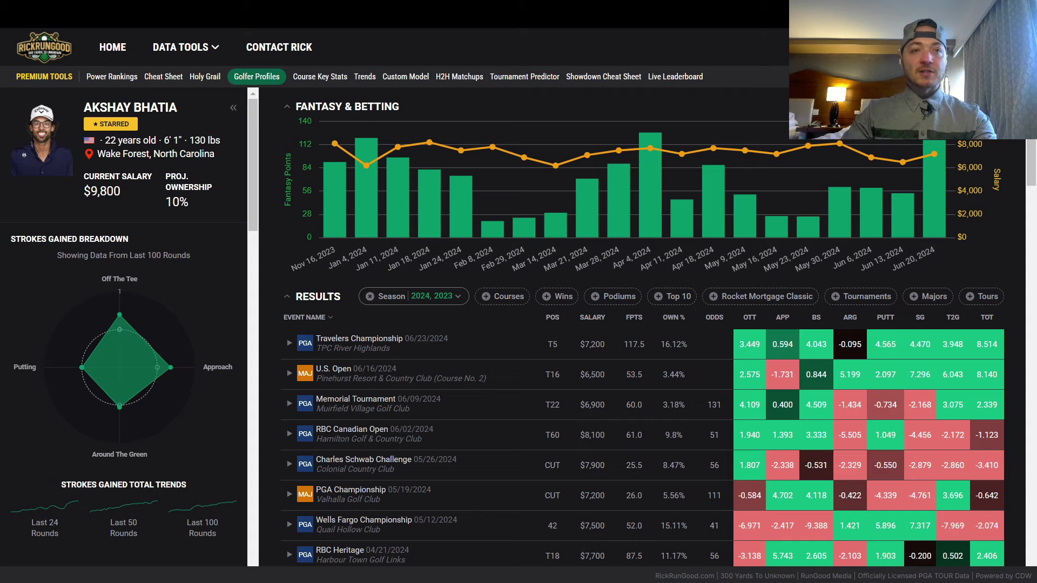
Clear Taylor Pendrith's season filter, view only his Rocket Mortgage Classic results, then return to the Cheat Sheet.
{"action": "key", "text": "alt+Left"}
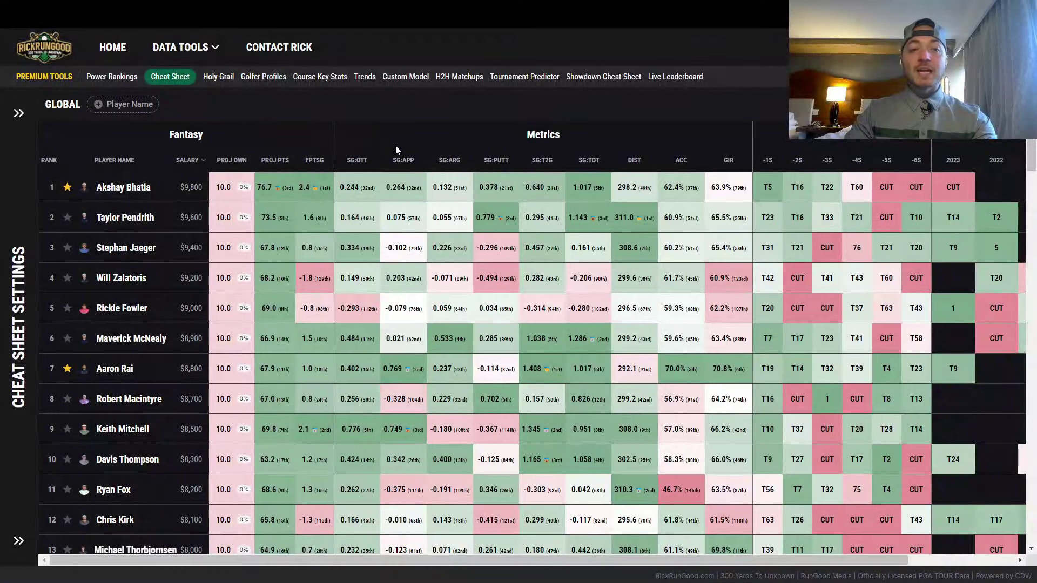
{"action": "key", "text": "alt+Right"}
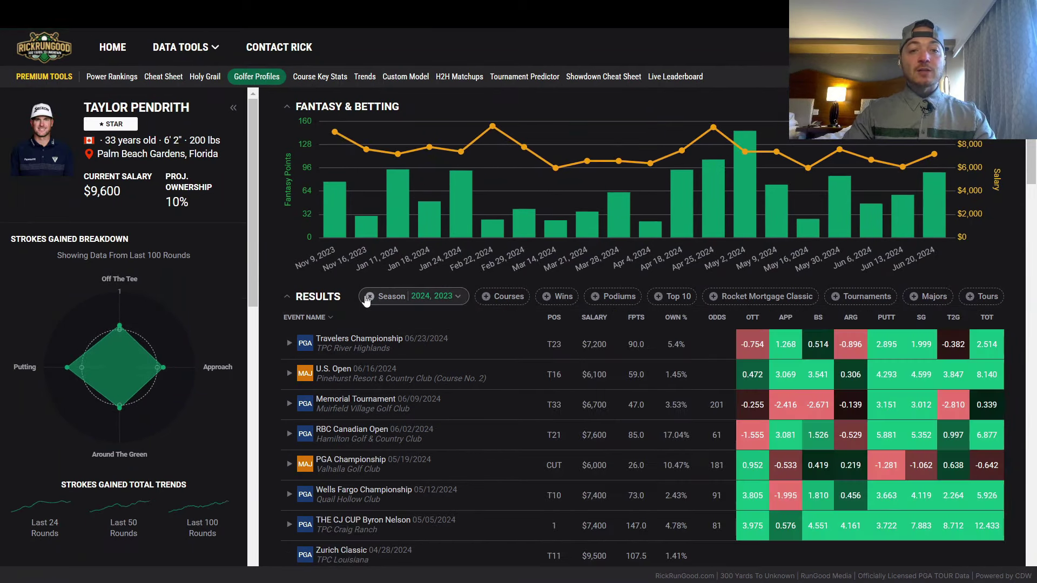
{"action": "left_click", "coordinate": [370, 296]}
{"action": "left_click", "coordinate": [763, 296]}
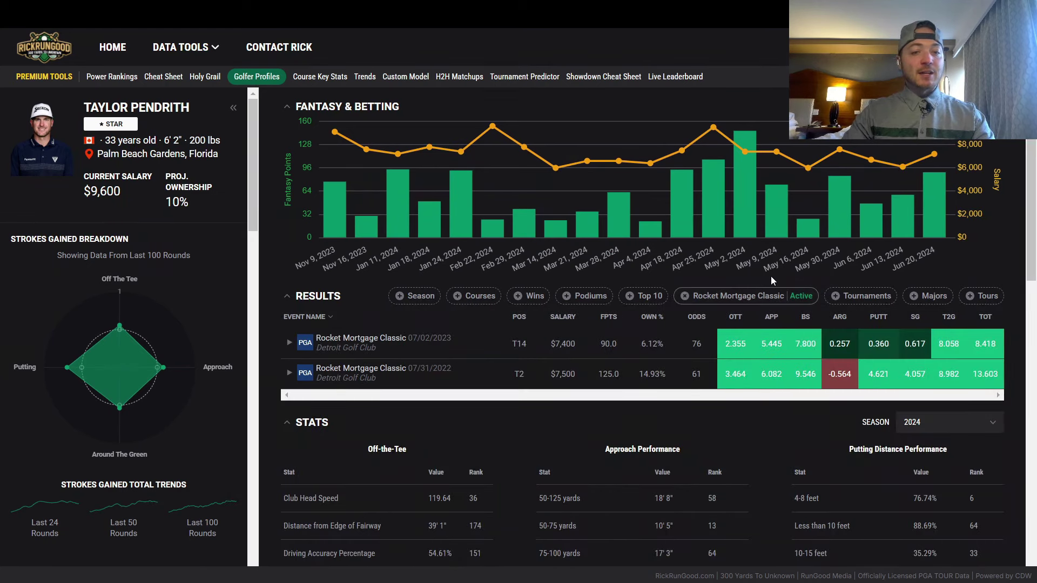
{"action": "left_click", "coordinate": [687, 296]}
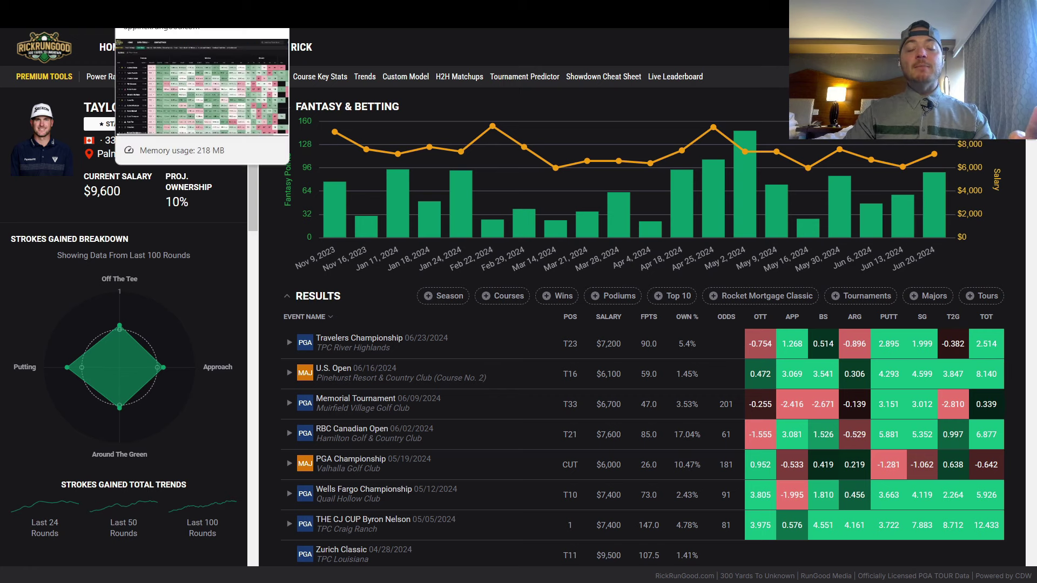
{"action": "left_click", "coordinate": [162, 13]}
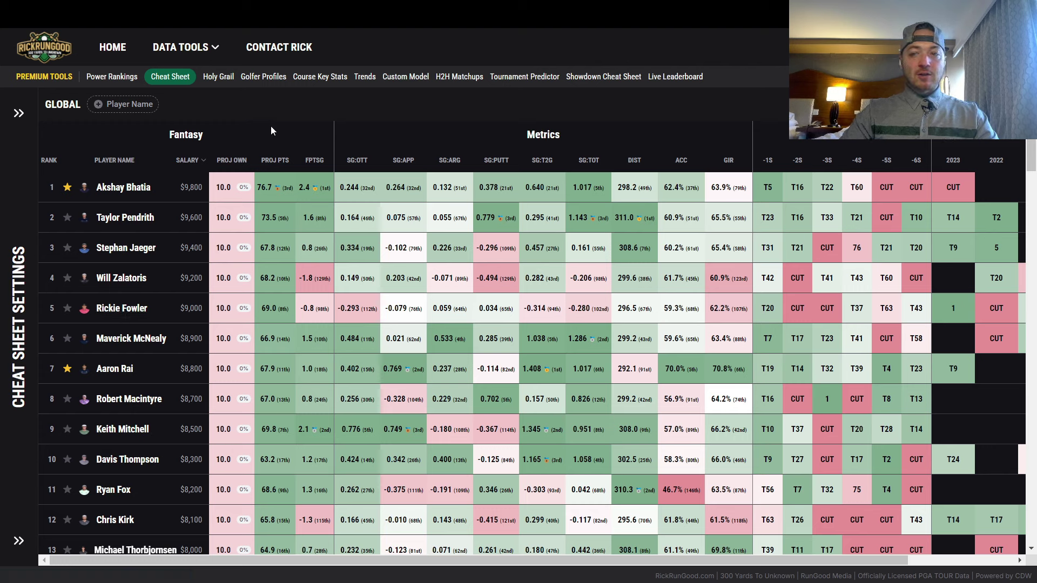
{"action": "mouse_move", "coordinate": [776, 315]}
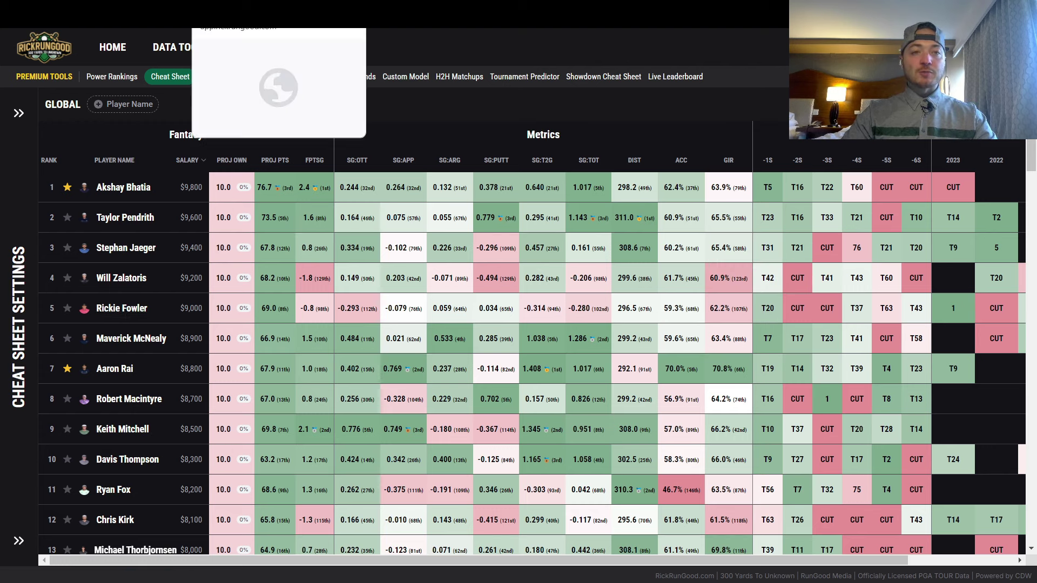
{"action": "left_click", "coordinate": [248, 13]}
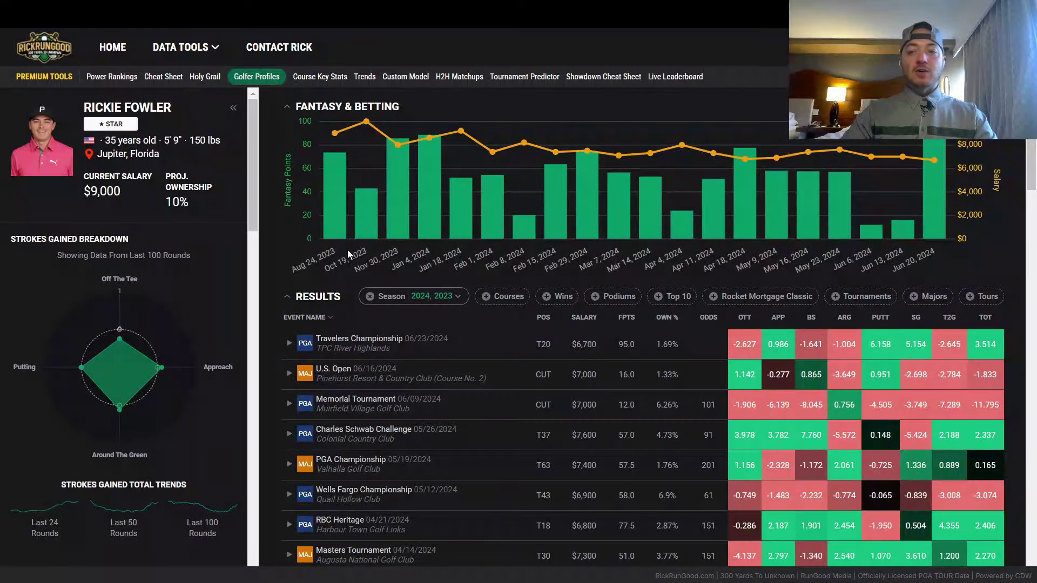
{"action": "scroll", "coordinate": [351, 249], "scroll_direction": "down", "scroll_amount": 3}
{"action": "scroll", "coordinate": [513, 278], "scroll_direction": "down", "scroll_amount": 10}
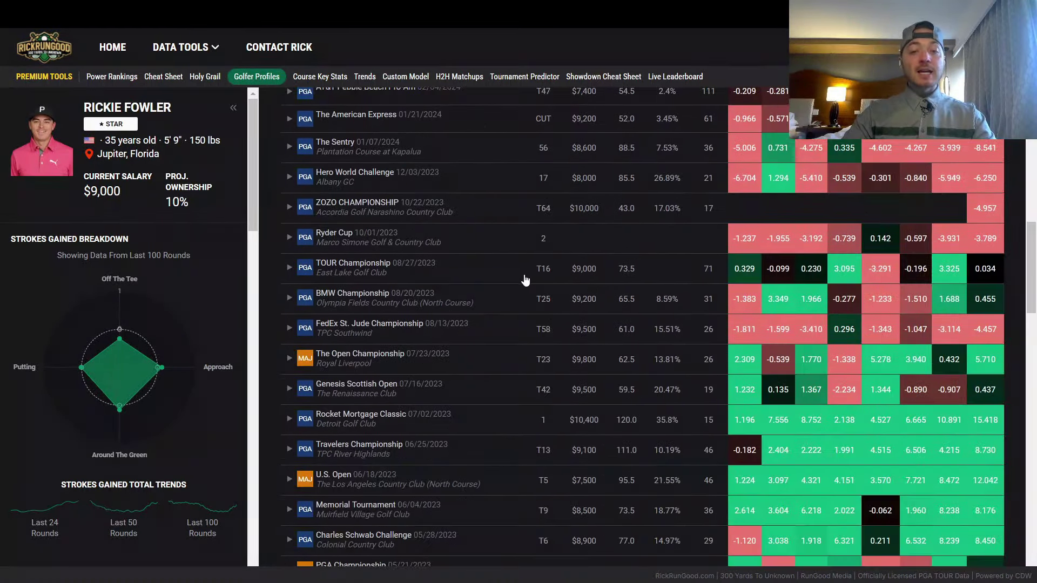
{"action": "scroll", "coordinate": [548, 413], "scroll_direction": "down", "scroll_amount": 3}
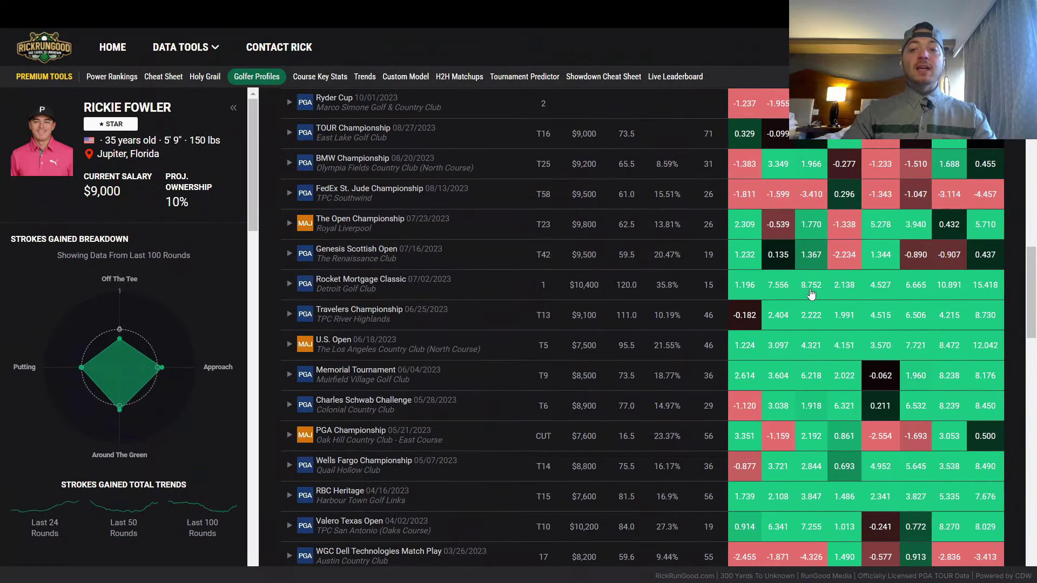
{"action": "scroll", "coordinate": [810, 292], "scroll_direction": "up", "scroll_amount": 14}
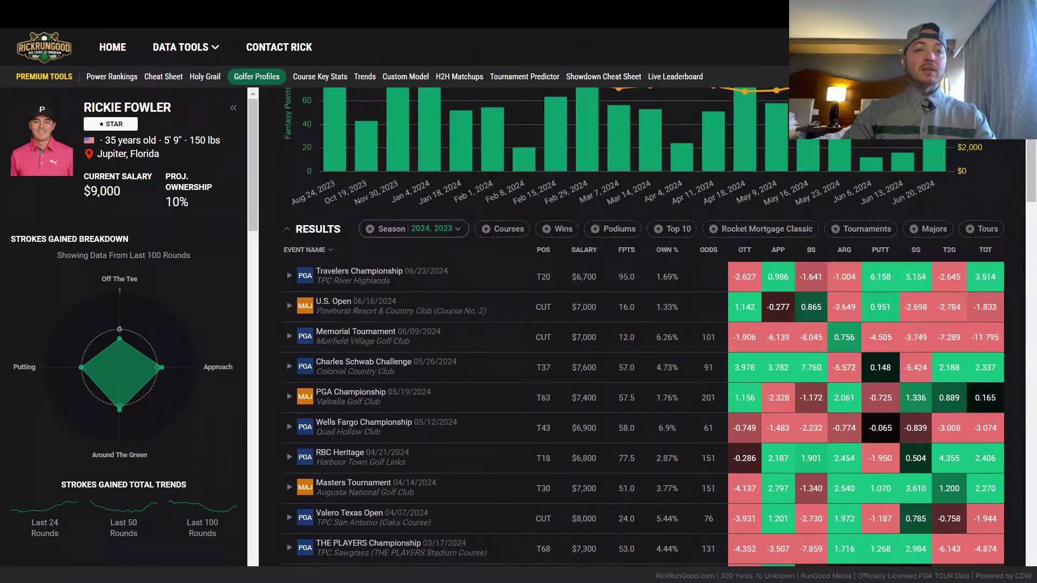
{"action": "left_click", "coordinate": [164, 76]}
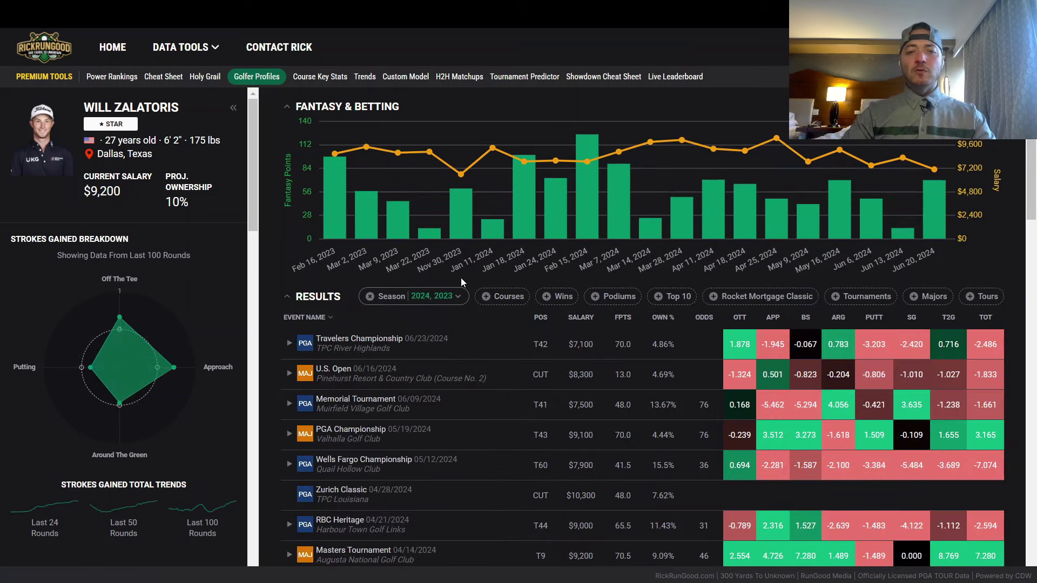
Expand and collapse Will Zalatoris's Travelers Championship round-by-round stats.
{"action": "left_click", "coordinate": [484, 358]}
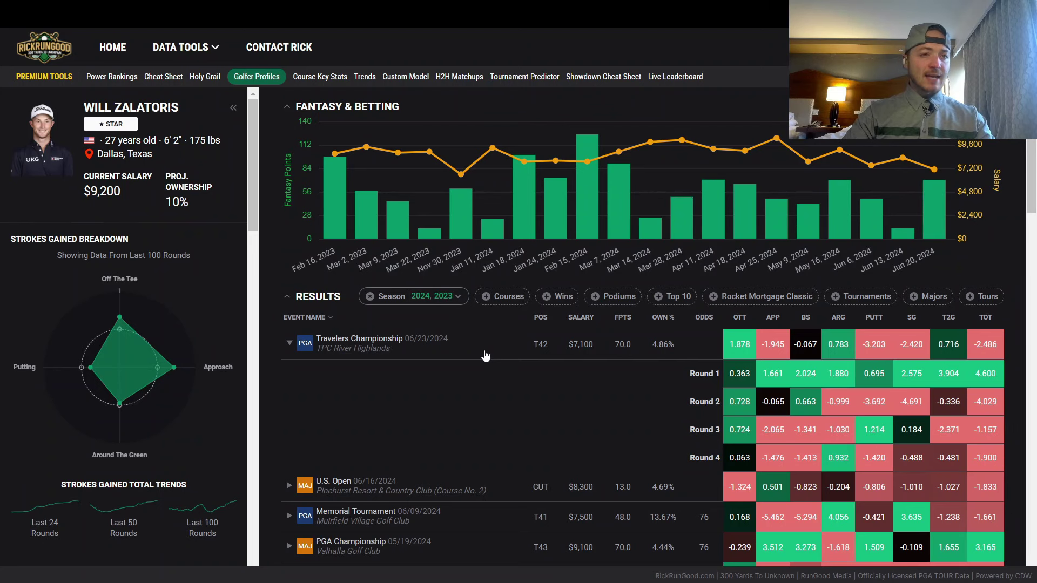
{"action": "left_click", "coordinate": [485, 355]}
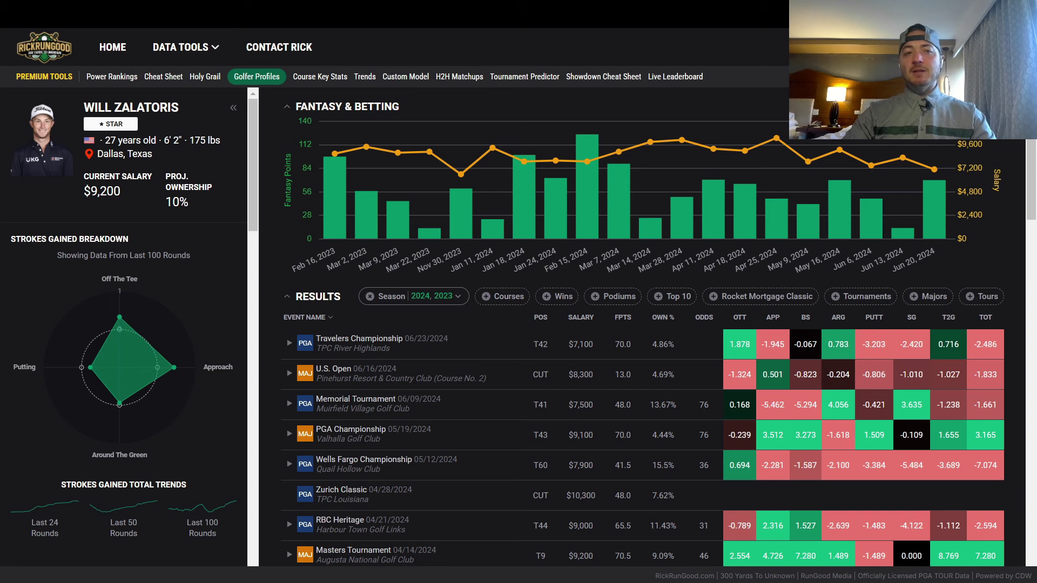
{"action": "scroll", "coordinate": [592, 335], "scroll_direction": "down", "scroll_amount": 2}
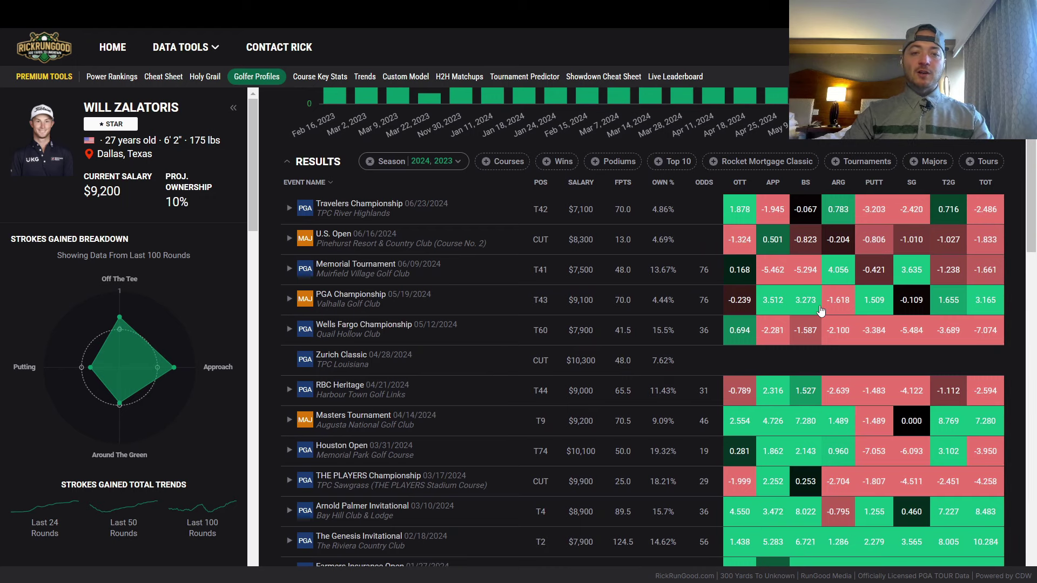
Return to the Cheat Sheet golfer rankings.
{"action": "scroll", "coordinate": [927, 382], "scroll_direction": "up", "scroll_amount": 1}
{"action": "scroll", "coordinate": [927, 382], "scroll_direction": "down", "scroll_amount": 1}
{"action": "left_click", "coordinate": [163, 76]}
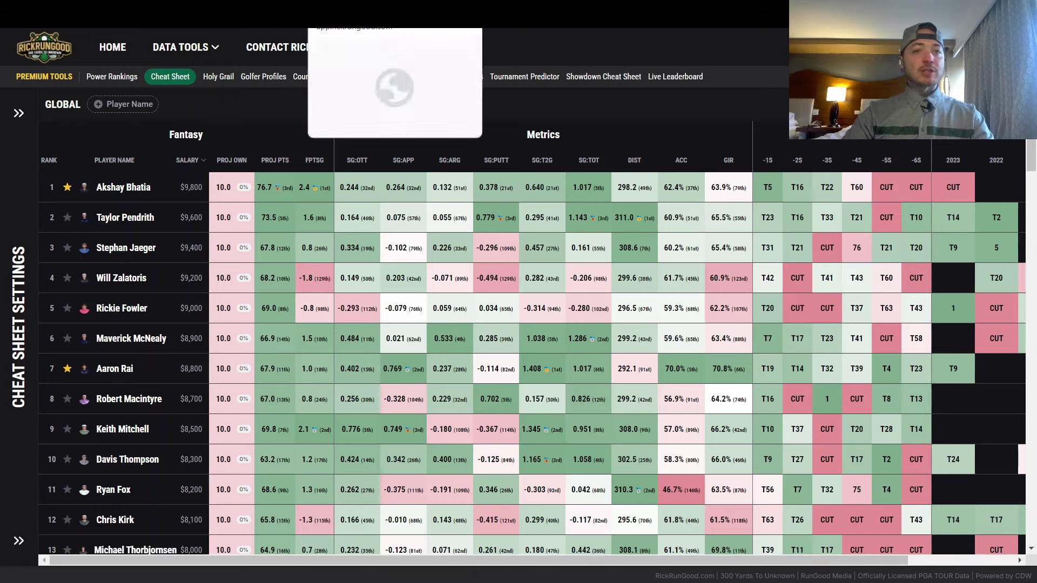
Show Stephan Jaeger's Rocket Mortgage Classic results from all seasons.
{"action": "left_click", "coordinate": [367, 11]}
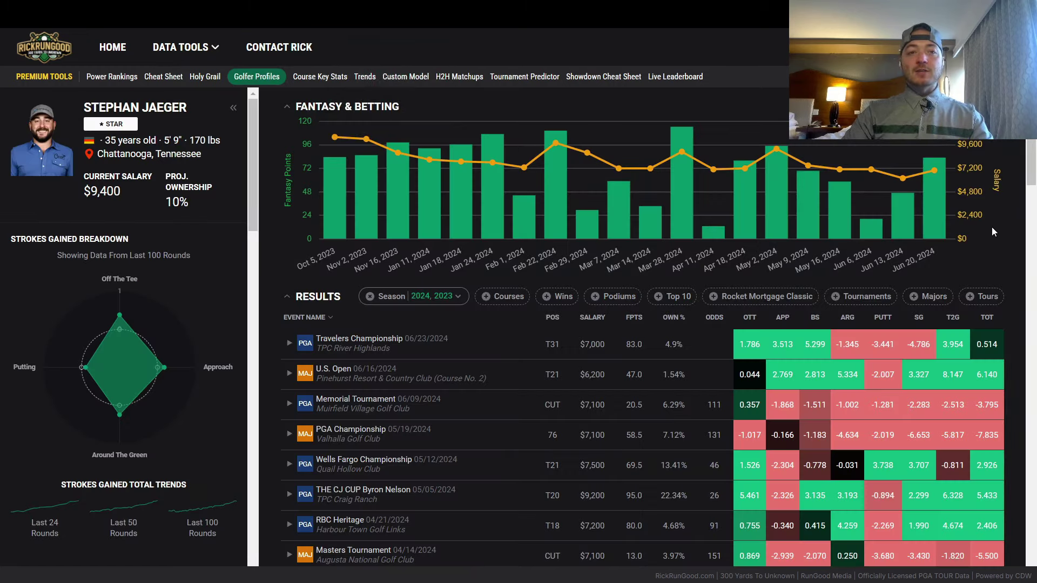
{"action": "left_click", "coordinate": [766, 298]}
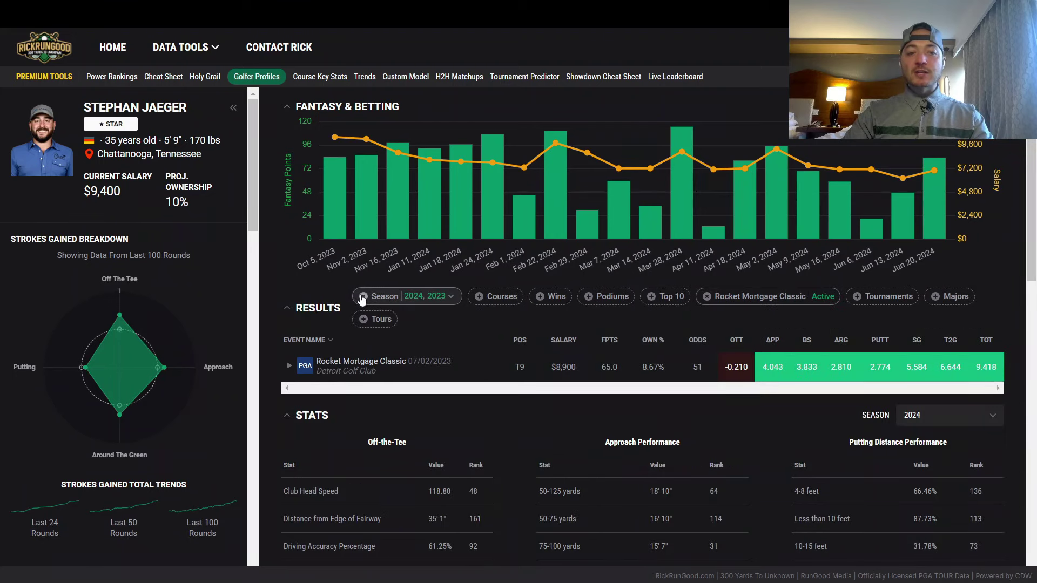
{"action": "left_click", "coordinate": [362, 295]}
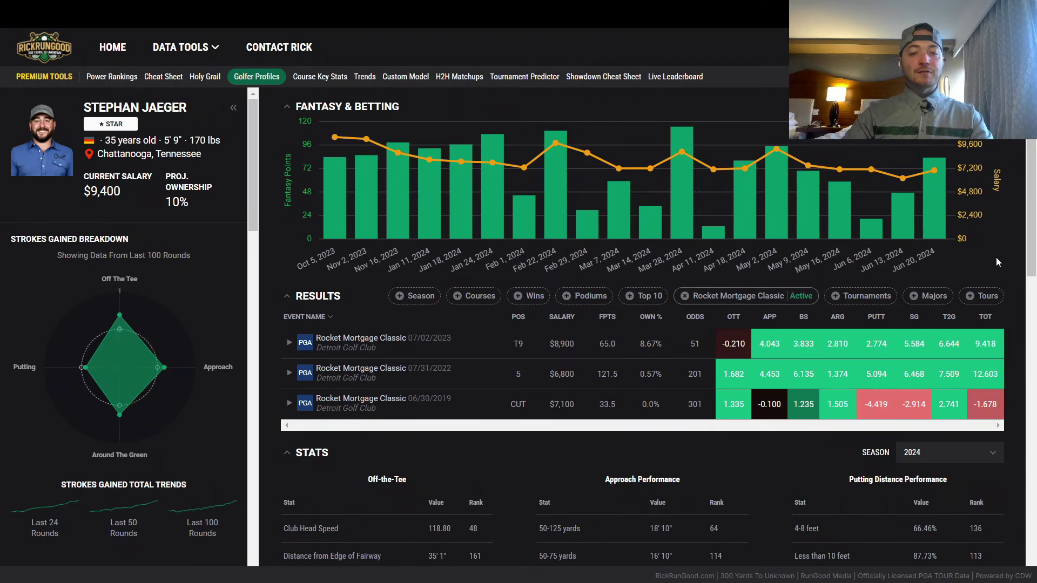
Remove the Rocket Mortgage Classic filter and scroll through Jaeger's full results list.
{"action": "left_click", "coordinate": [679, 301]}
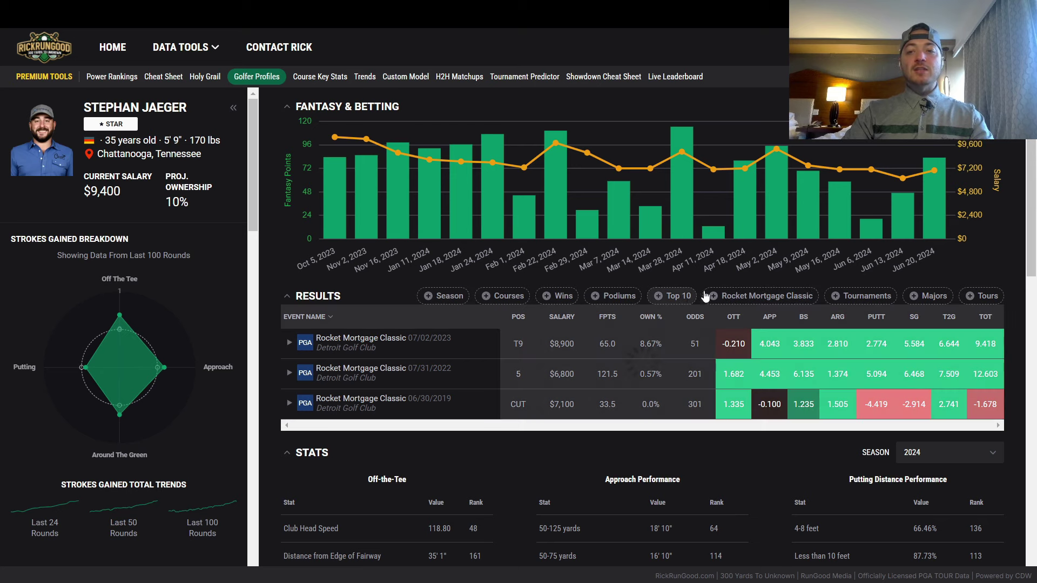
{"action": "scroll", "coordinate": [976, 243], "scroll_direction": "down", "scroll_amount": 10}
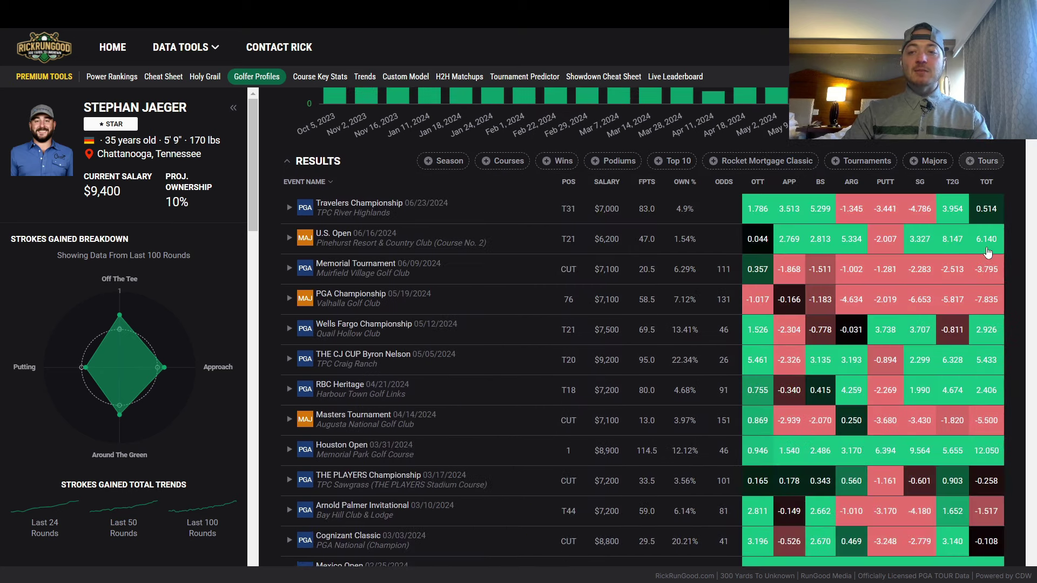
{"action": "scroll", "coordinate": [976, 254], "scroll_direction": "down", "scroll_amount": 6}
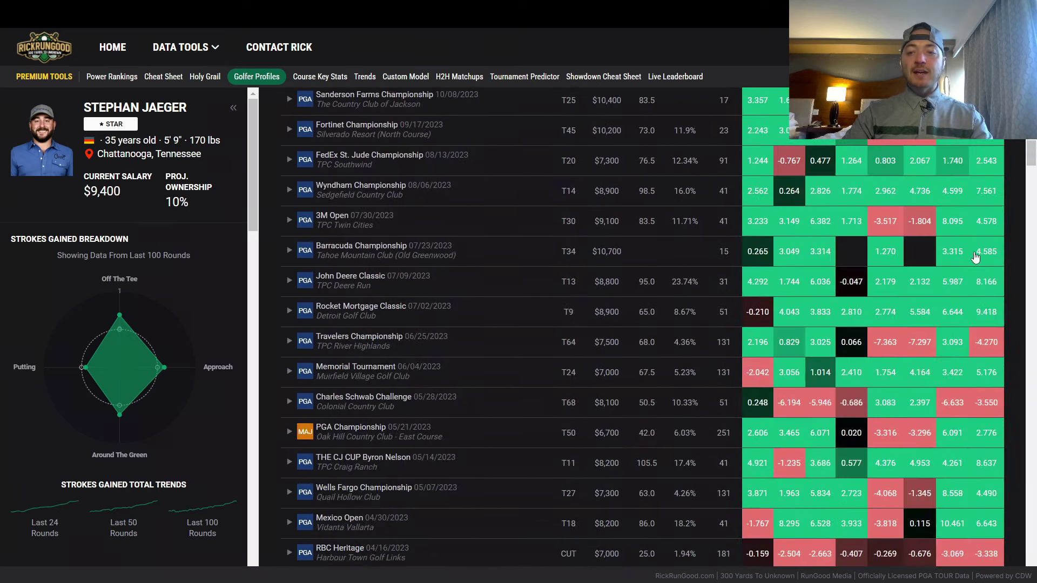
{"action": "scroll", "coordinate": [975, 261], "scroll_direction": "down", "scroll_amount": 4}
{"action": "scroll", "coordinate": [975, 270], "scroll_direction": "up", "scroll_amount": 6}
{"action": "scroll", "coordinate": [975, 272], "scroll_direction": "up", "scroll_amount": 4}
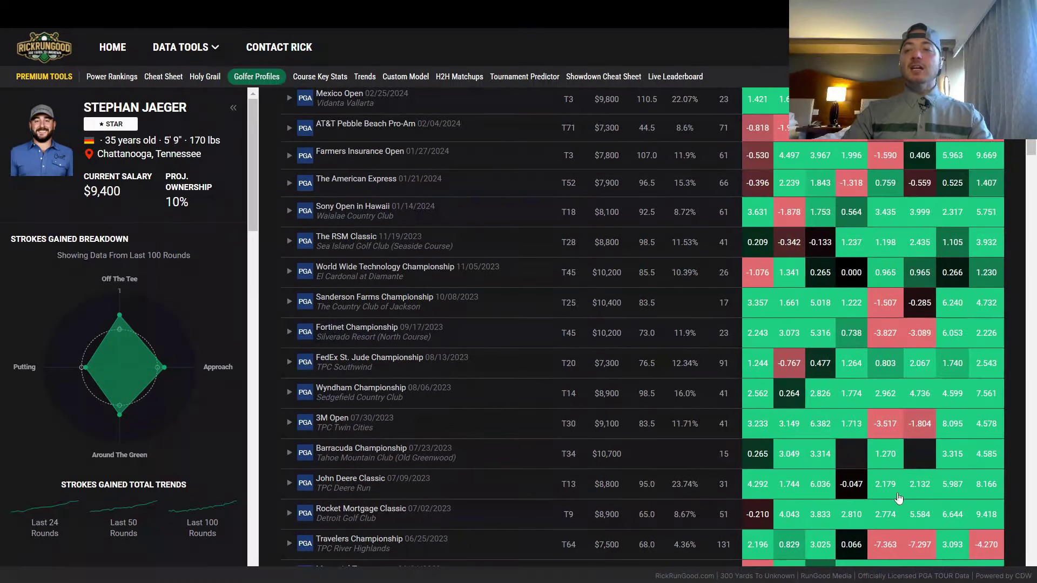
{"action": "scroll", "coordinate": [904, 464], "scroll_direction": "down", "scroll_amount": 4}
{"action": "scroll", "coordinate": [907, 485], "scroll_direction": "up", "scroll_amount": 8}
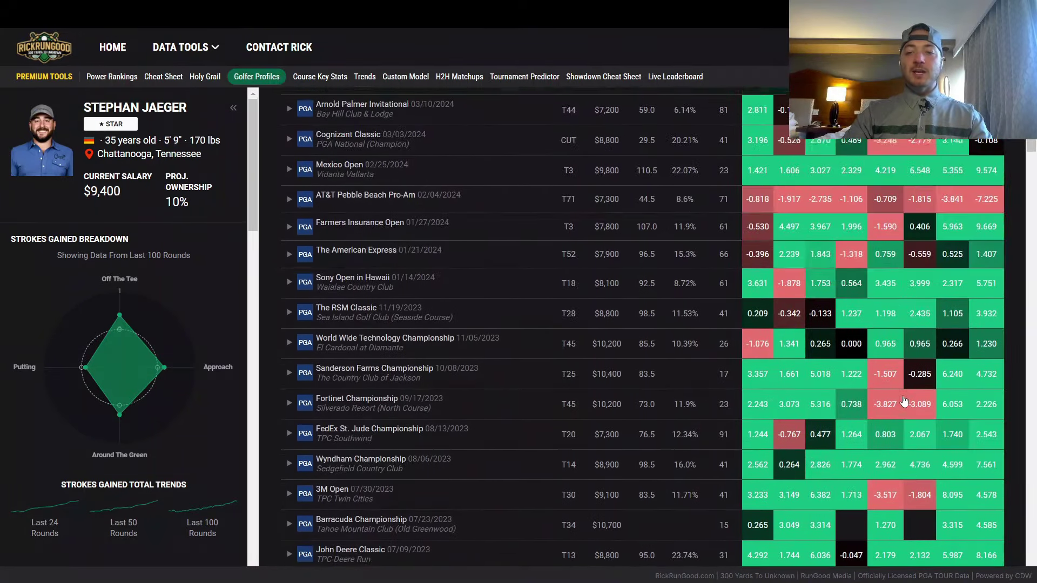
{"action": "scroll", "coordinate": [906, 387], "scroll_direction": "up", "scroll_amount": 3}
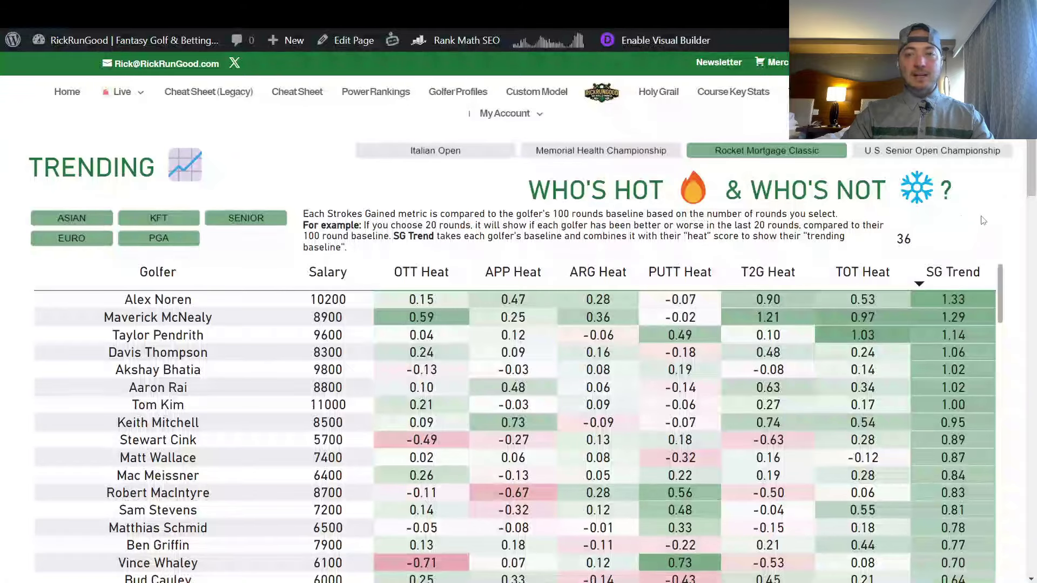
Scroll to the Trending page's Breakout Candidates chart, then return to the Cheat Sheet.
{"action": "scroll", "coordinate": [1018, 226], "scroll_direction": "down", "scroll_amount": 8}
{"action": "scroll", "coordinate": [1017, 225], "scroll_direction": "down", "scroll_amount": 3}
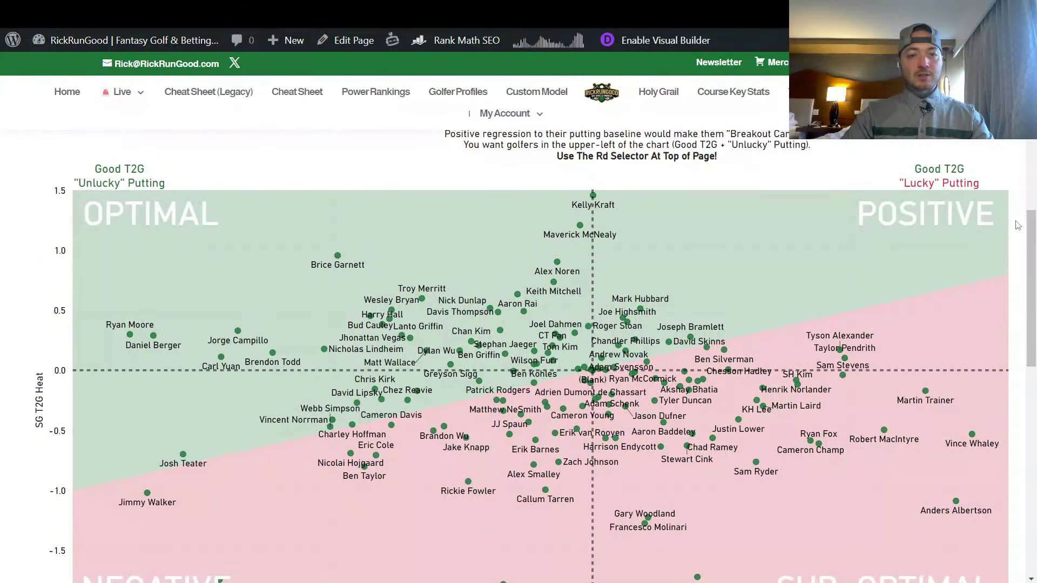
{"action": "scroll", "coordinate": [1017, 225], "scroll_direction": "down", "scroll_amount": 1}
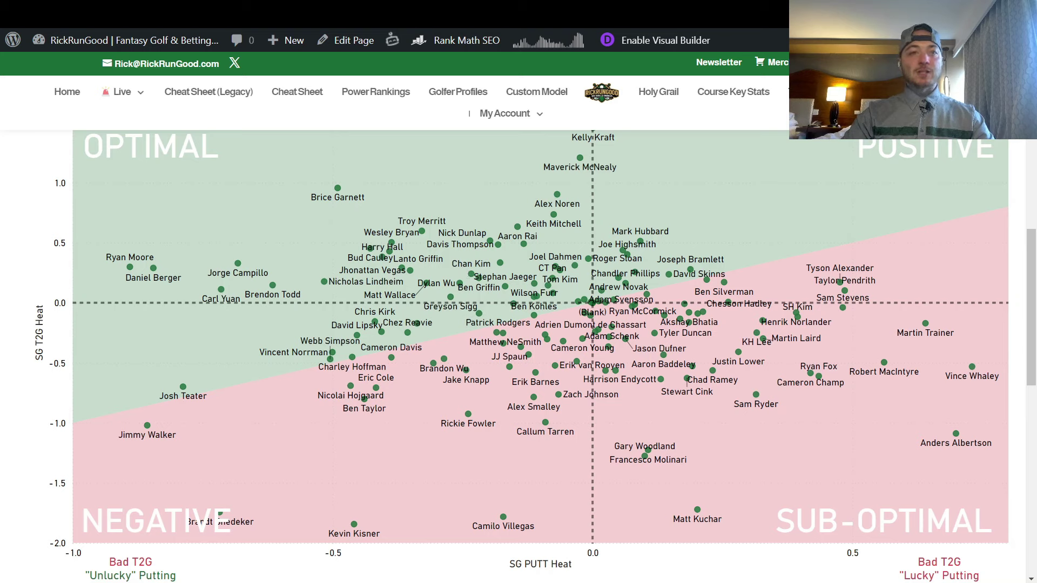
{"action": "left_click", "coordinate": [141, 13]}
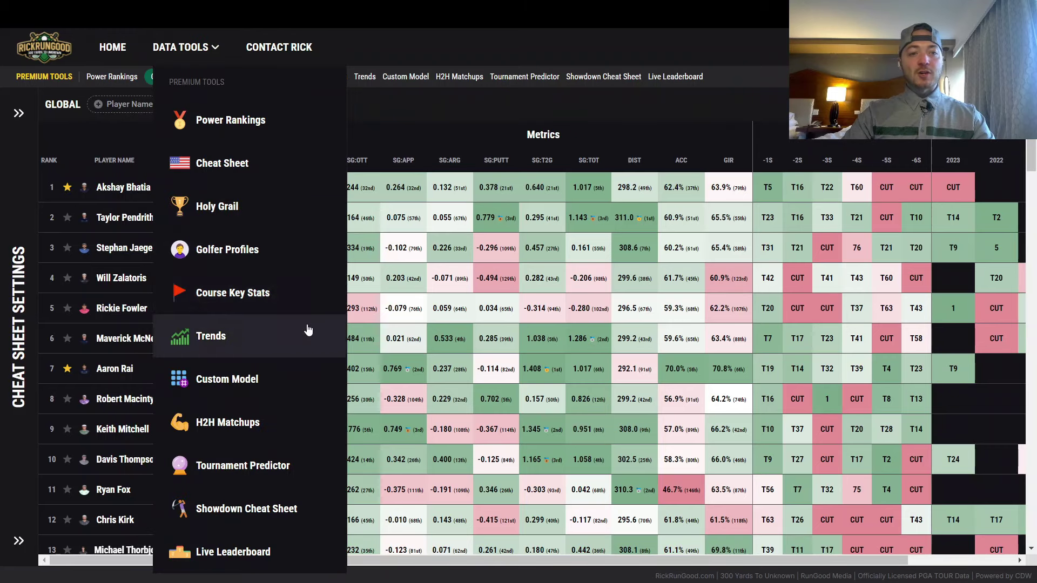
{"action": "scroll", "coordinate": [432, 135], "scroll_direction": "down", "scroll_amount": 3}
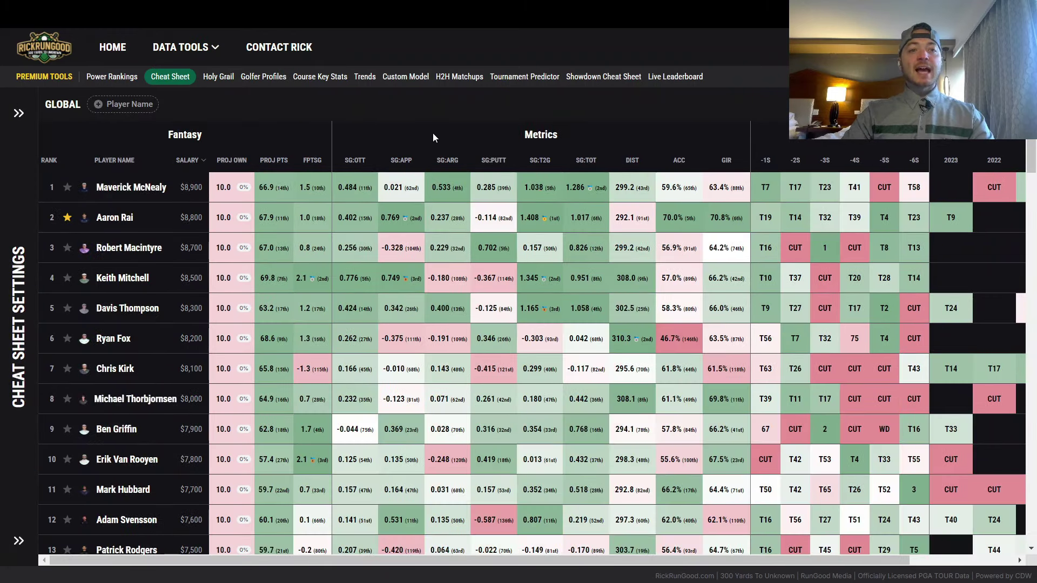
{"action": "key", "text": "ctrl+Tab"}
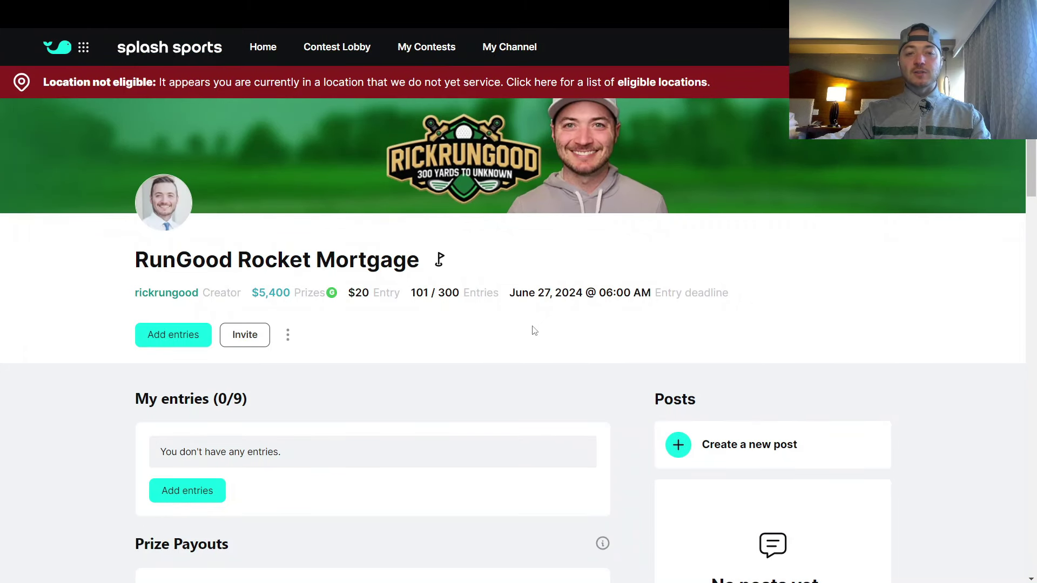
{"action": "scroll", "coordinate": [540, 323], "scroll_direction": "down", "scroll_amount": 1}
{"action": "scroll", "coordinate": [540, 323], "scroll_direction": "up", "scroll_amount": 1}
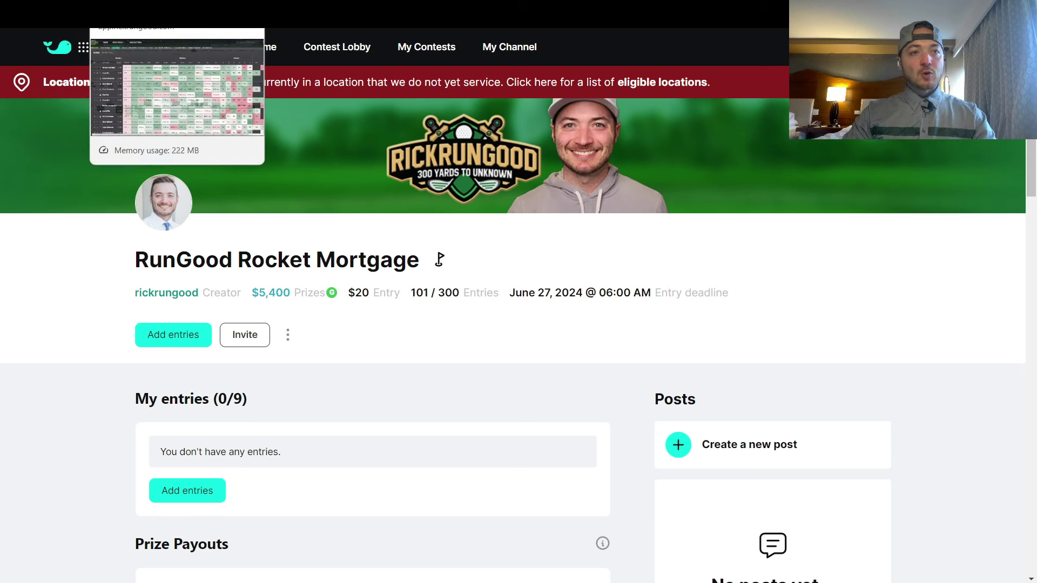
{"action": "left_click", "coordinate": [143, 13]}
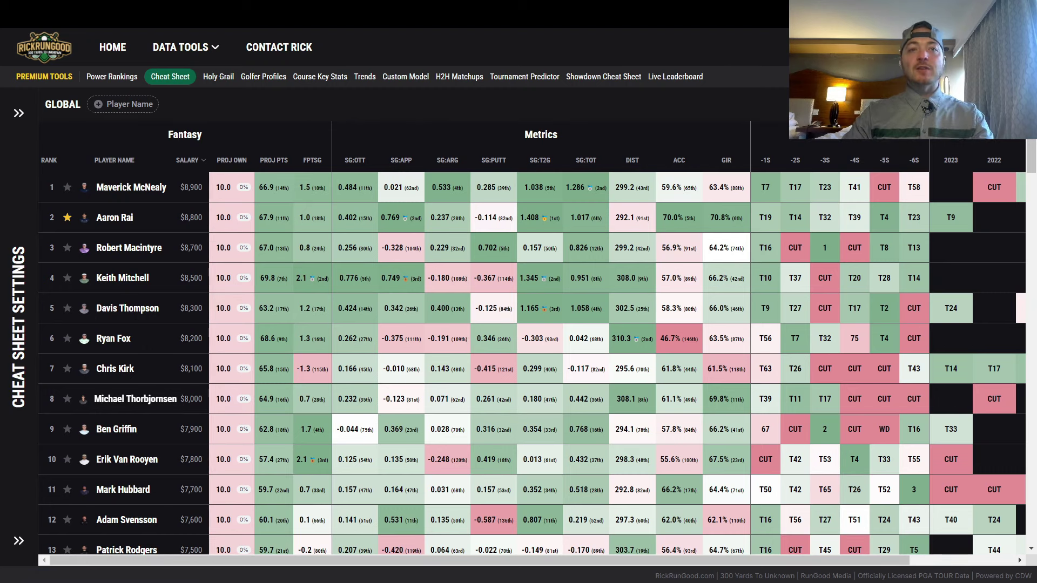
{"action": "left_click", "coordinate": [262, 77]}
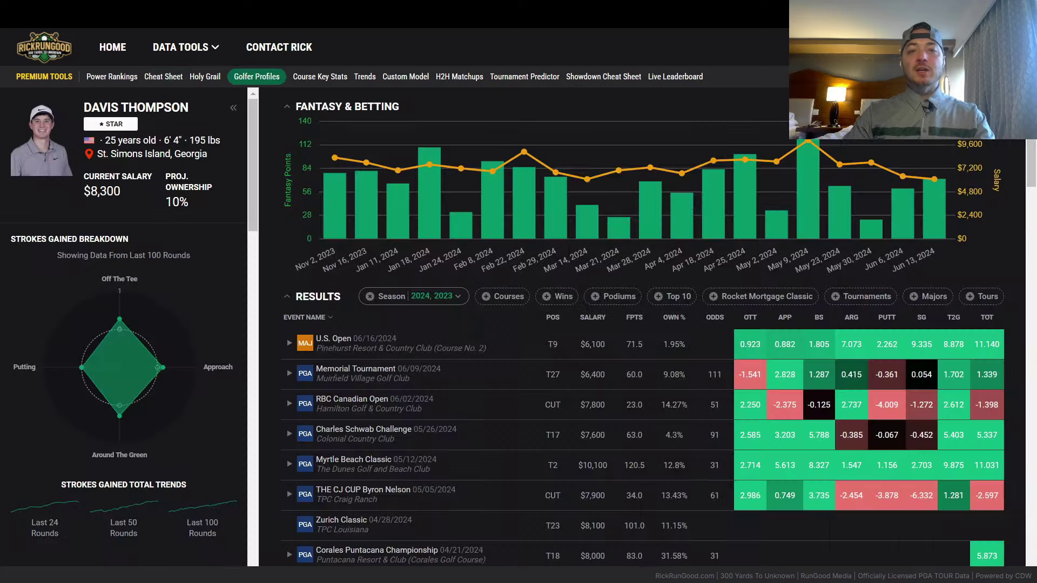
{"action": "left_click", "coordinate": [235, 106]}
{"action": "scroll", "coordinate": [1007, 229], "scroll_direction": "down", "scroll_amount": 4}
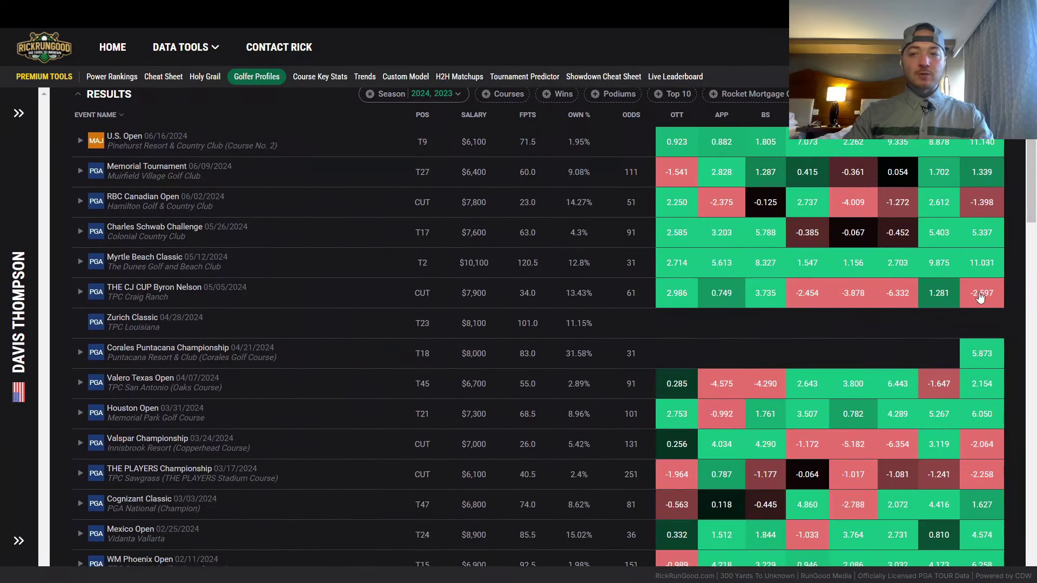
{"action": "scroll", "coordinate": [967, 335], "scroll_direction": "up", "scroll_amount": 1}
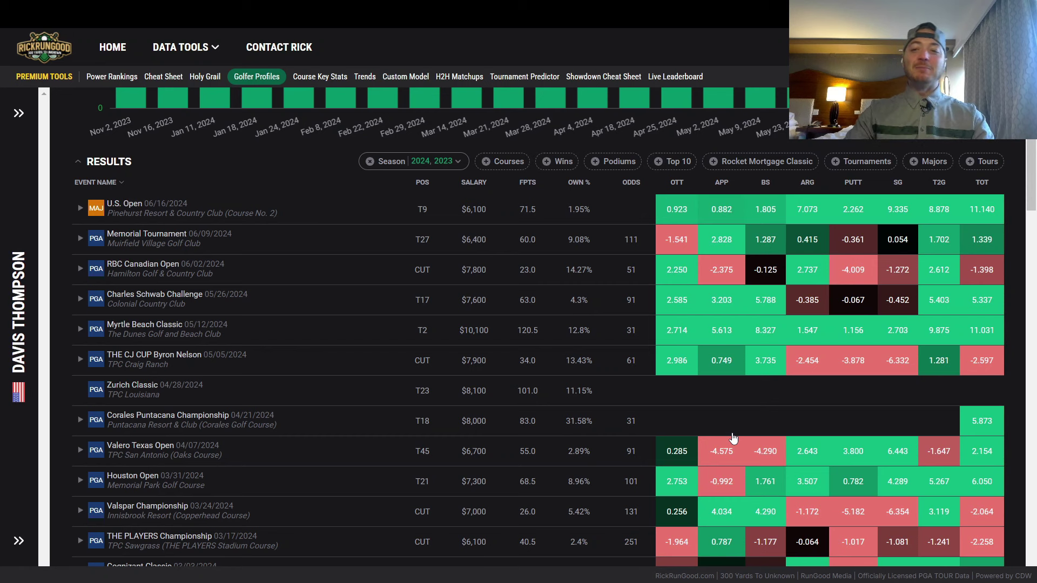
{"action": "scroll", "coordinate": [653, 416], "scroll_direction": "up", "scroll_amount": 3}
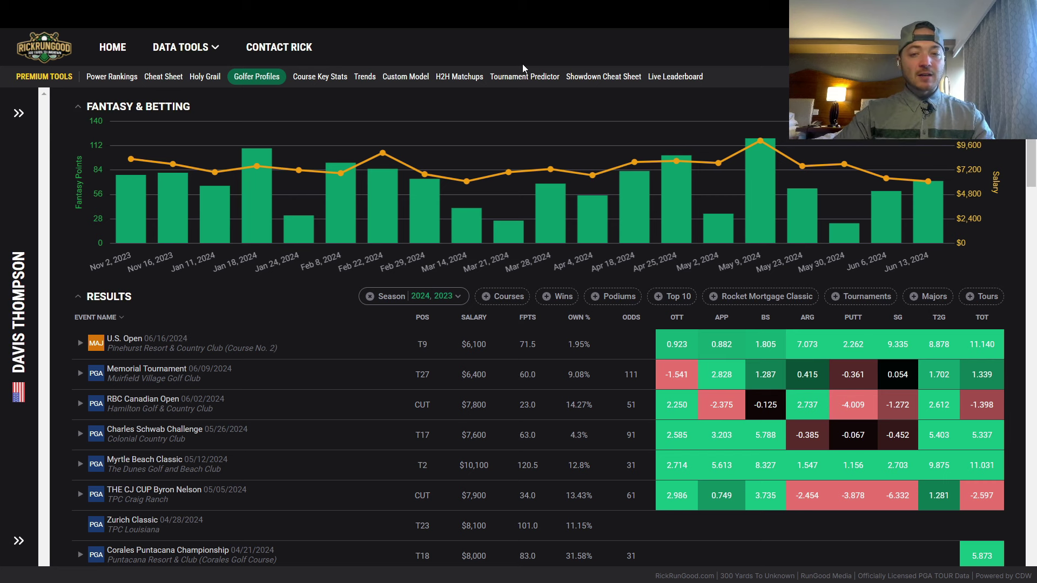
Show Davis Thompson's two Rocket Mortgage Classic finishes across all seasons, then return to the Cheat Sheet.
{"action": "left_click", "coordinate": [369, 296]}
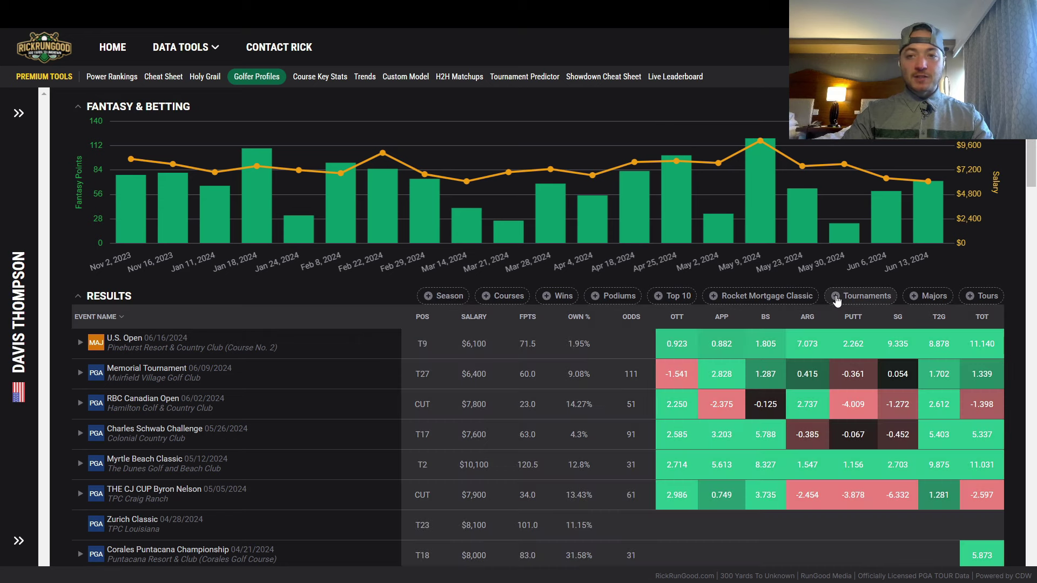
{"action": "left_click", "coordinate": [864, 296]}
{"action": "left_click", "coordinate": [767, 296]}
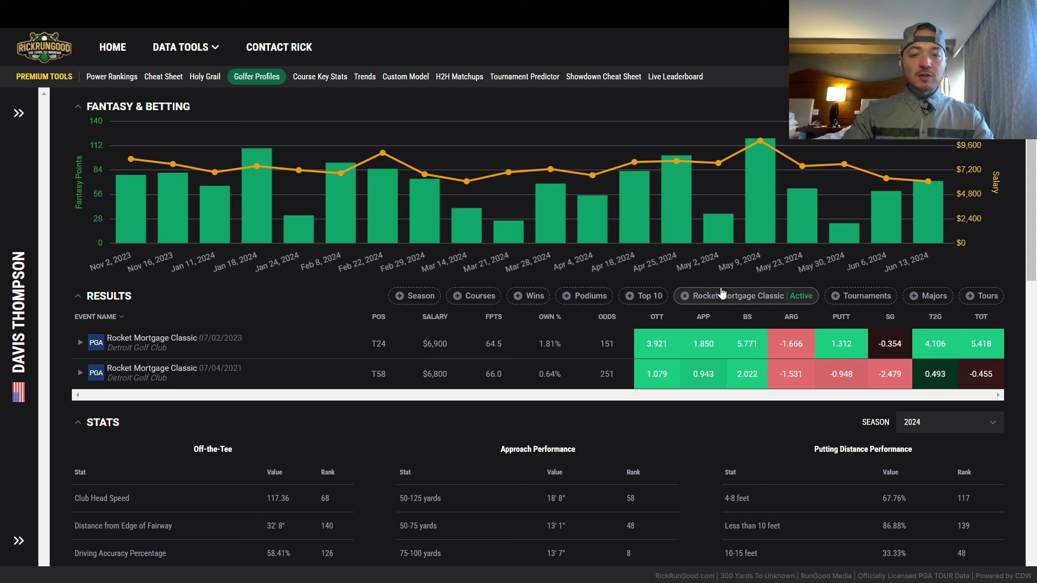
{"action": "left_click", "coordinate": [683, 297]}
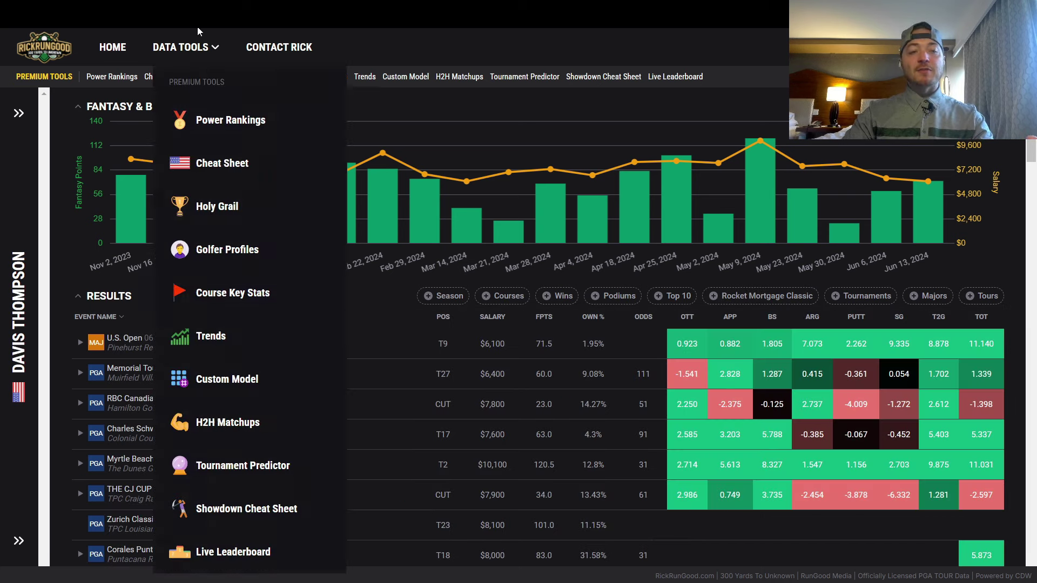
{"action": "left_click", "coordinate": [164, 76]}
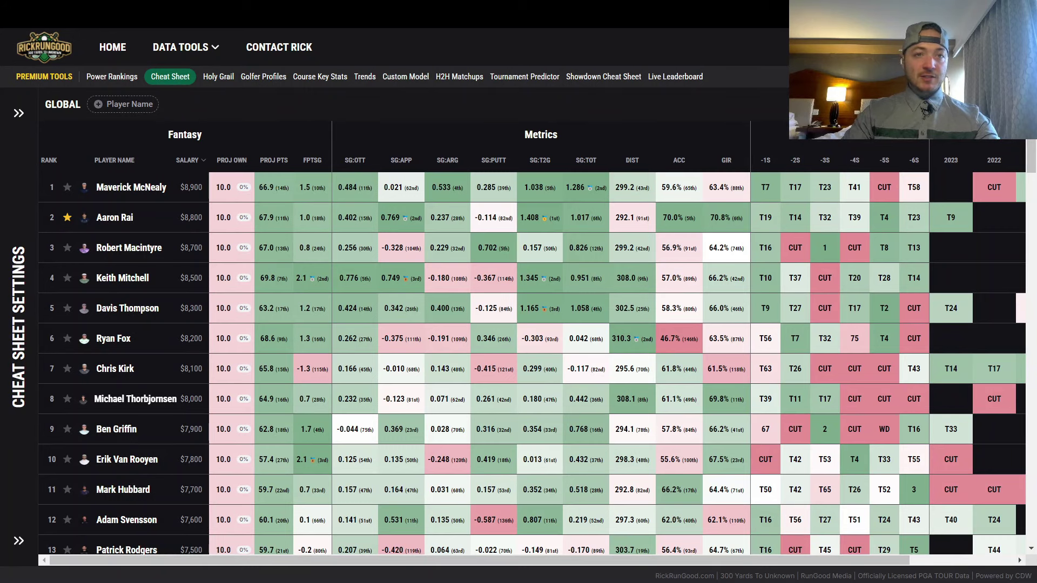
Open Robert MacIntyre's profile with the sidebar collapsed to widen his results.
{"action": "left_click", "coordinate": [253, 16]}
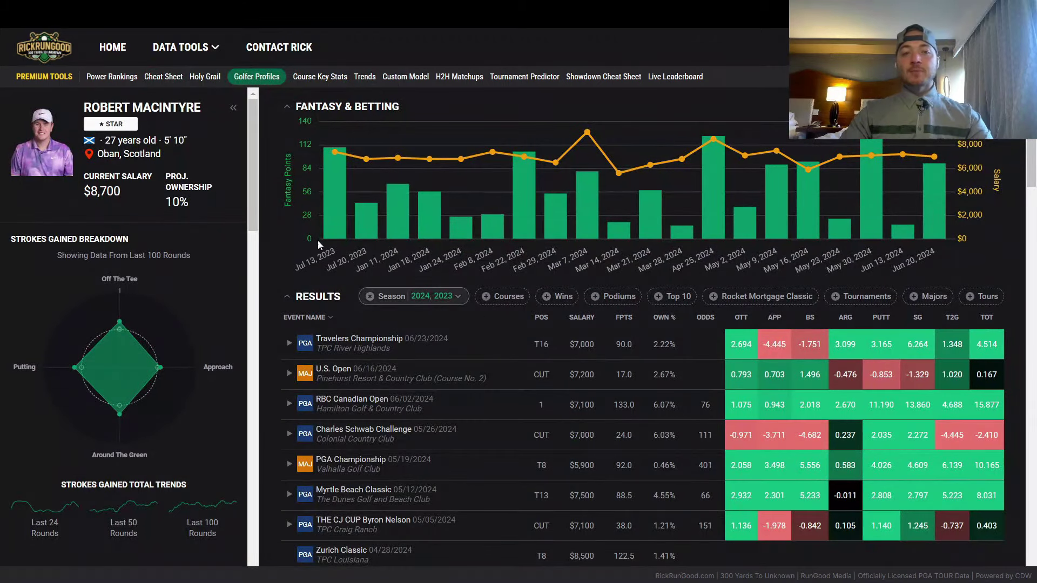
{"action": "left_click", "coordinate": [232, 105]}
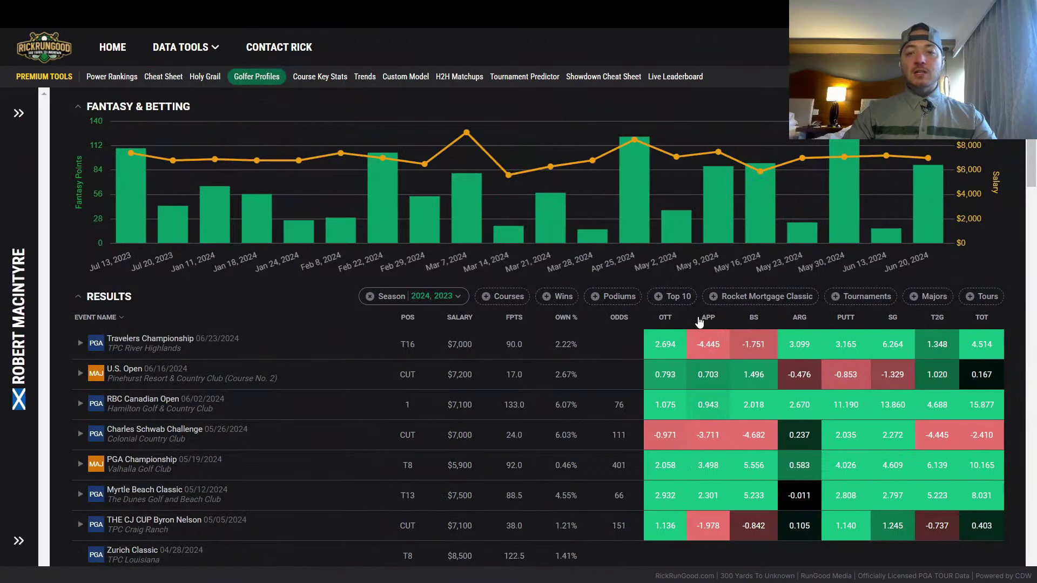
{"action": "scroll", "coordinate": [619, 330], "scroll_direction": "down", "scroll_amount": 2}
Review MacIntyre's recent results, reopen the profile sidebar, and return to the Cheat Sheet.
{"action": "scroll", "coordinate": [619, 330], "scroll_direction": "down", "scroll_amount": 2}
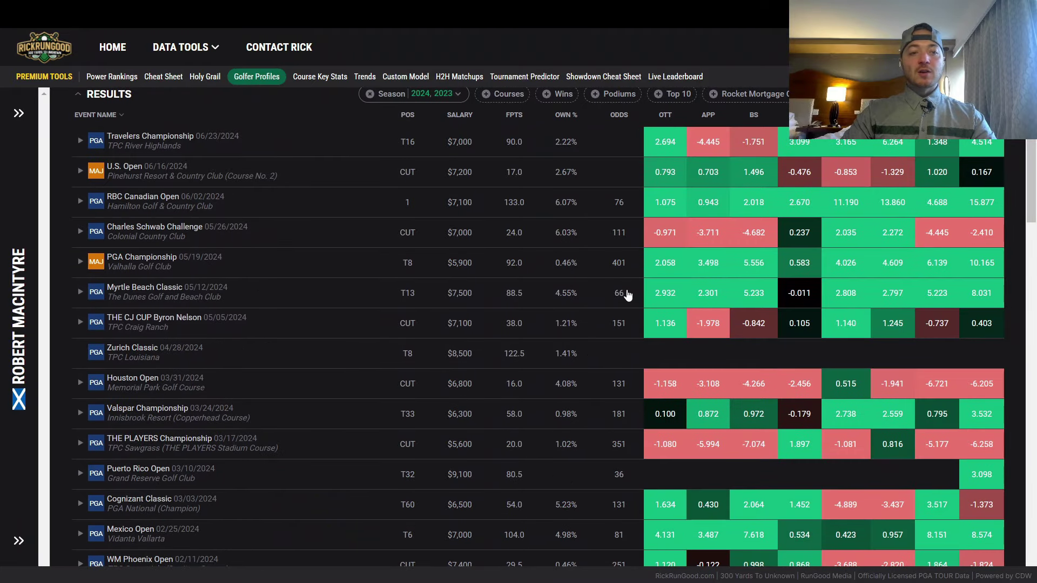
{"action": "scroll", "coordinate": [588, 317], "scroll_direction": "down", "scroll_amount": 1}
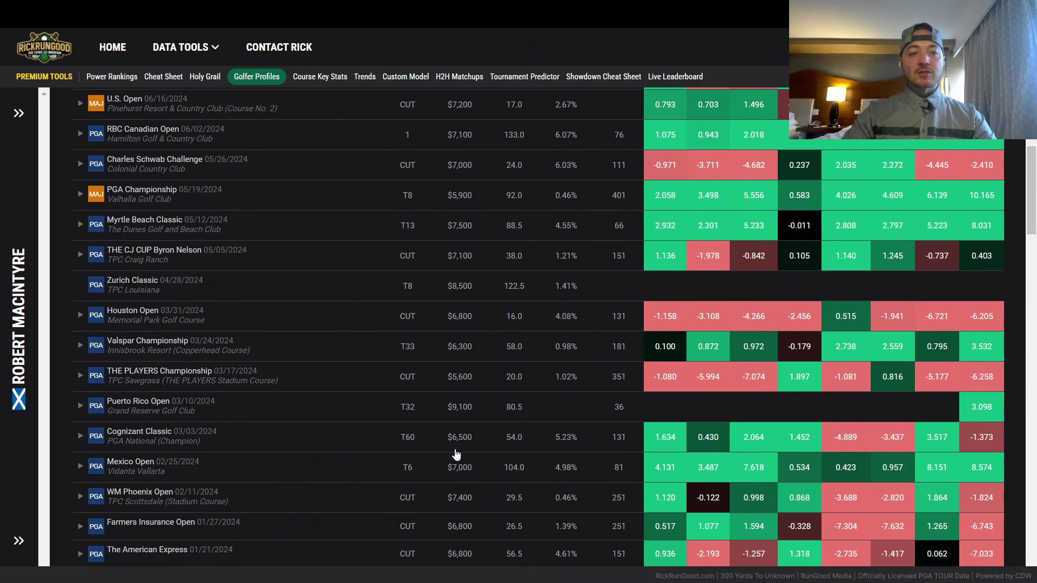
{"action": "scroll", "coordinate": [461, 440], "scroll_direction": "down", "scroll_amount": 1}
{"action": "scroll", "coordinate": [465, 430], "scroll_direction": "up", "scroll_amount": 1}
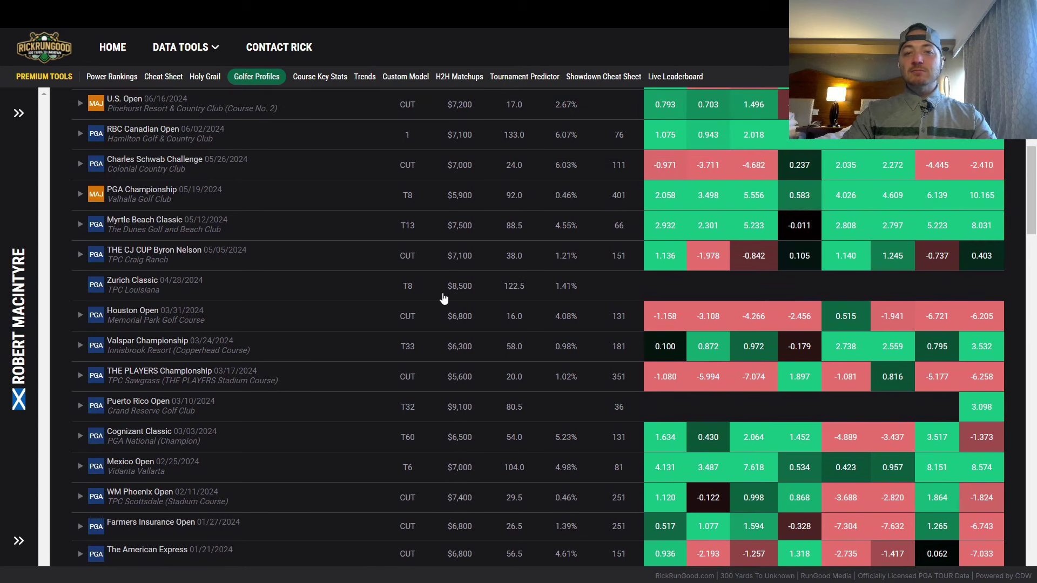
{"action": "scroll", "coordinate": [412, 303], "scroll_direction": "up", "scroll_amount": 1}
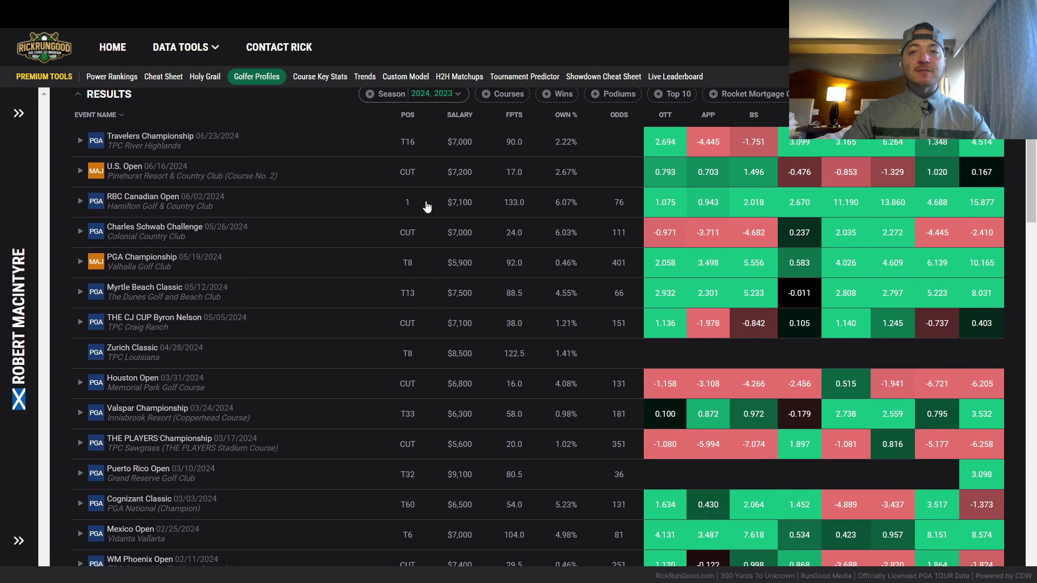
{"action": "scroll", "coordinate": [426, 207], "scroll_direction": "up", "scroll_amount": 2}
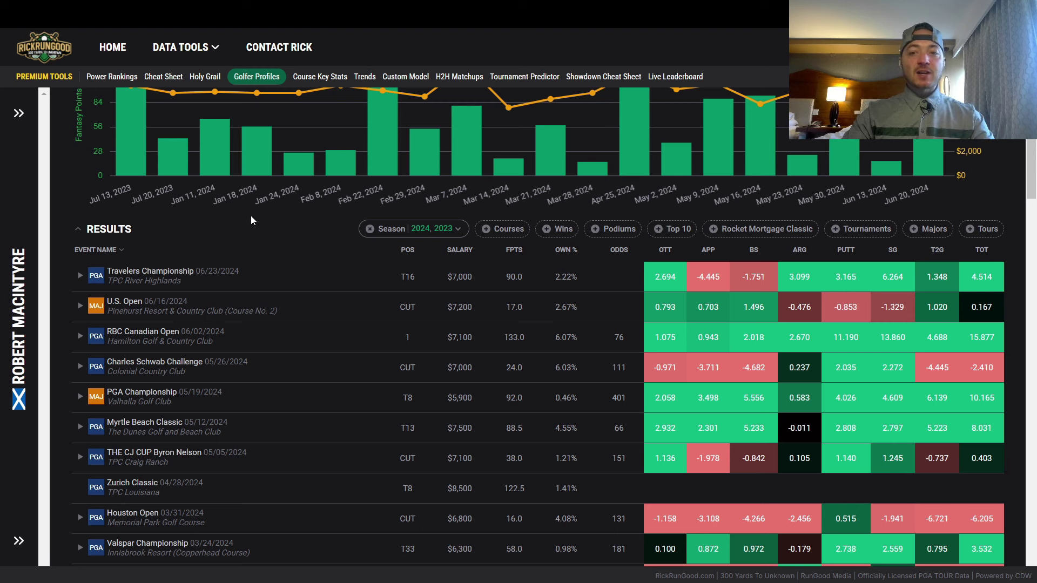
{"action": "left_click", "coordinate": [20, 114]}
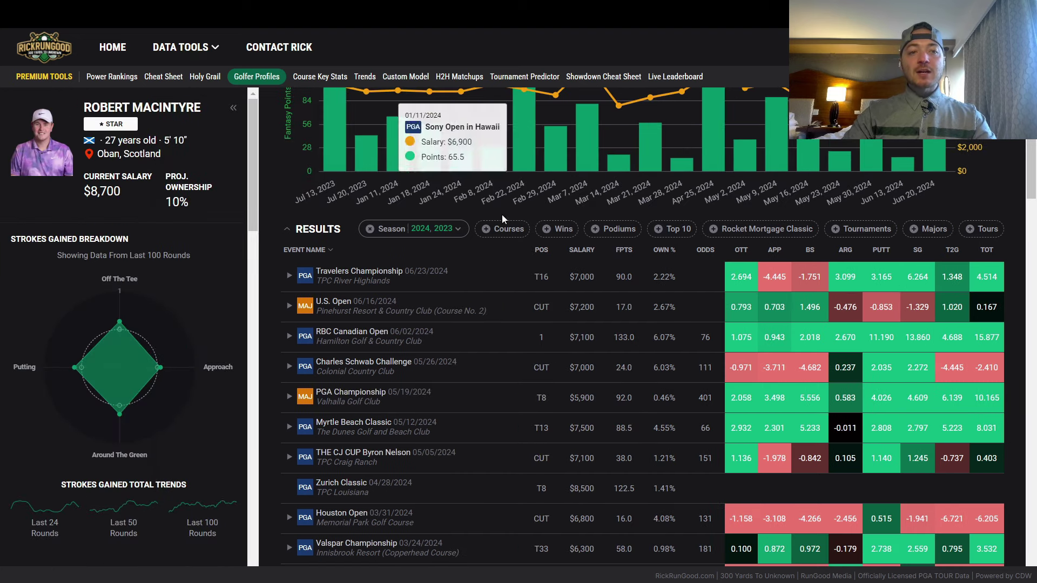
{"action": "left_click", "coordinate": [163, 77]}
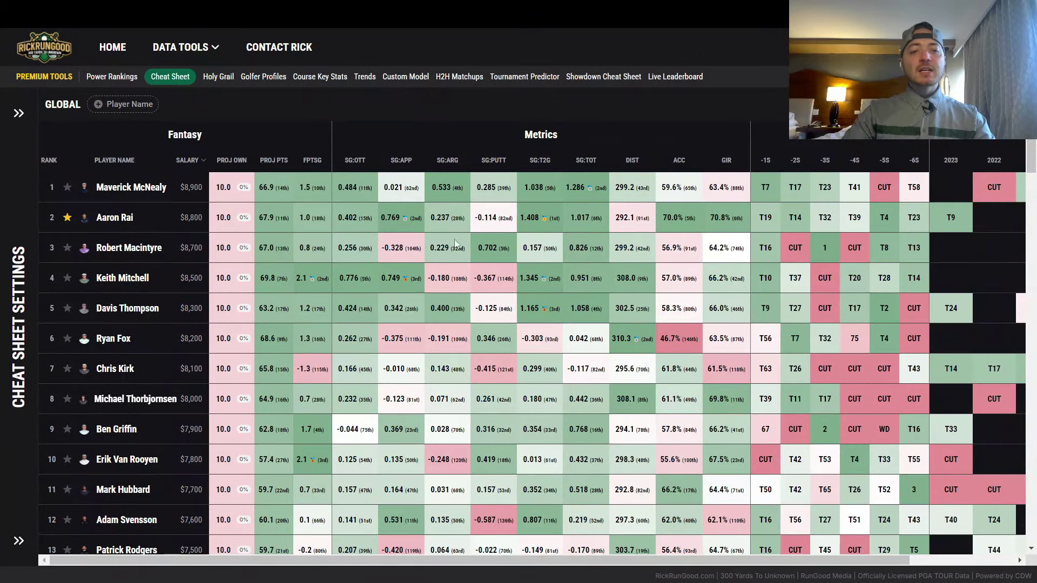
{"action": "scroll", "coordinate": [189, 256], "scroll_direction": "down", "scroll_amount": 2}
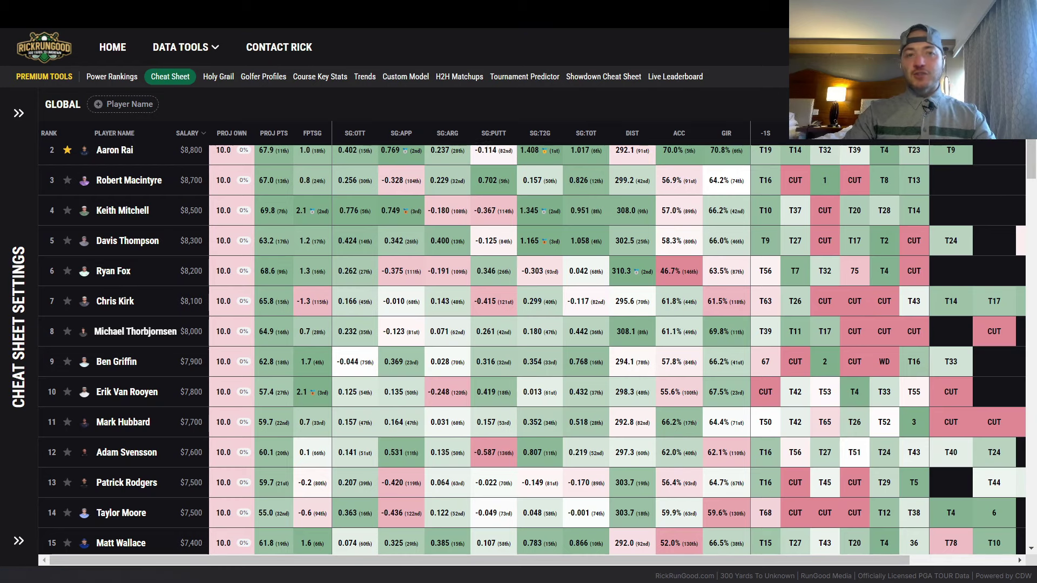
{"action": "mouse_move", "coordinate": [299, 73]}
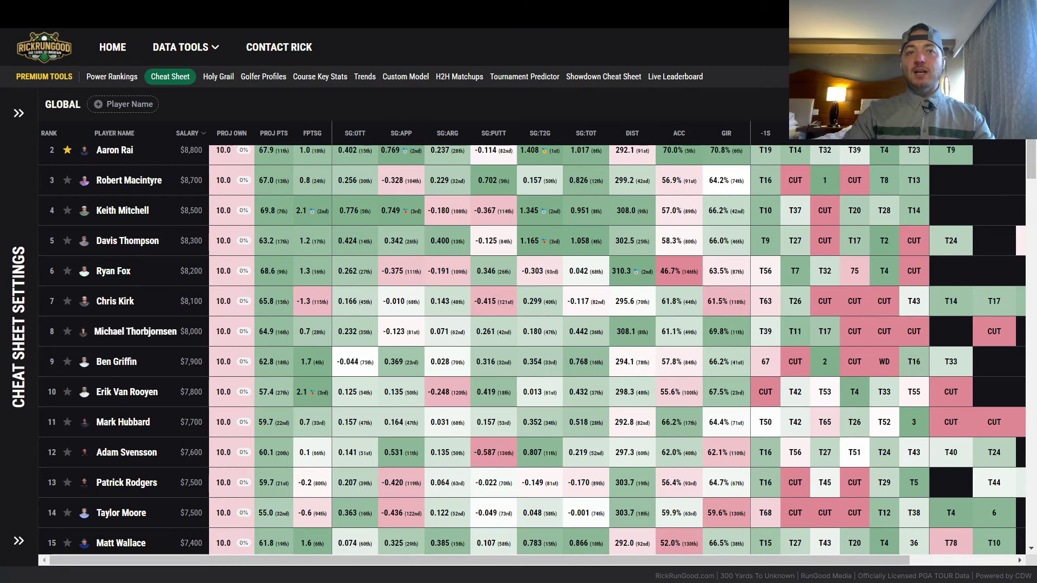
{"action": "left_click", "coordinate": [256, 76]}
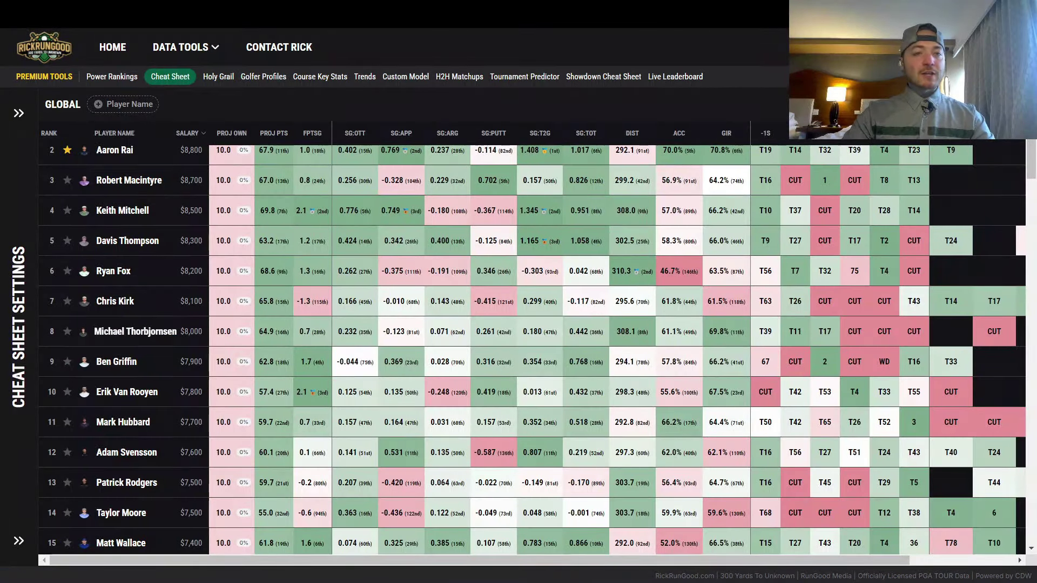
{"action": "left_click", "coordinate": [351, 14]}
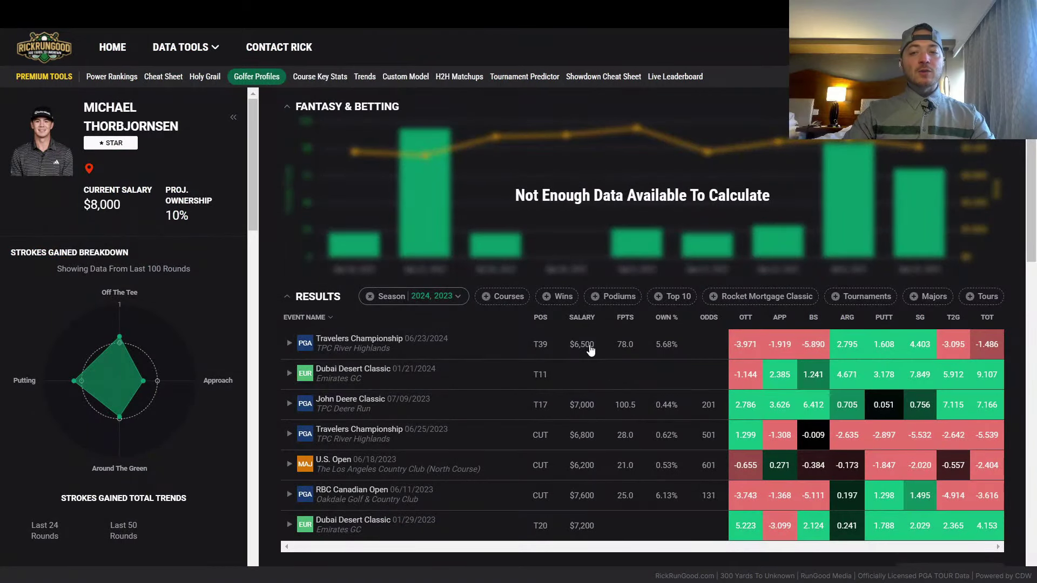
{"action": "left_click", "coordinate": [531, 340]}
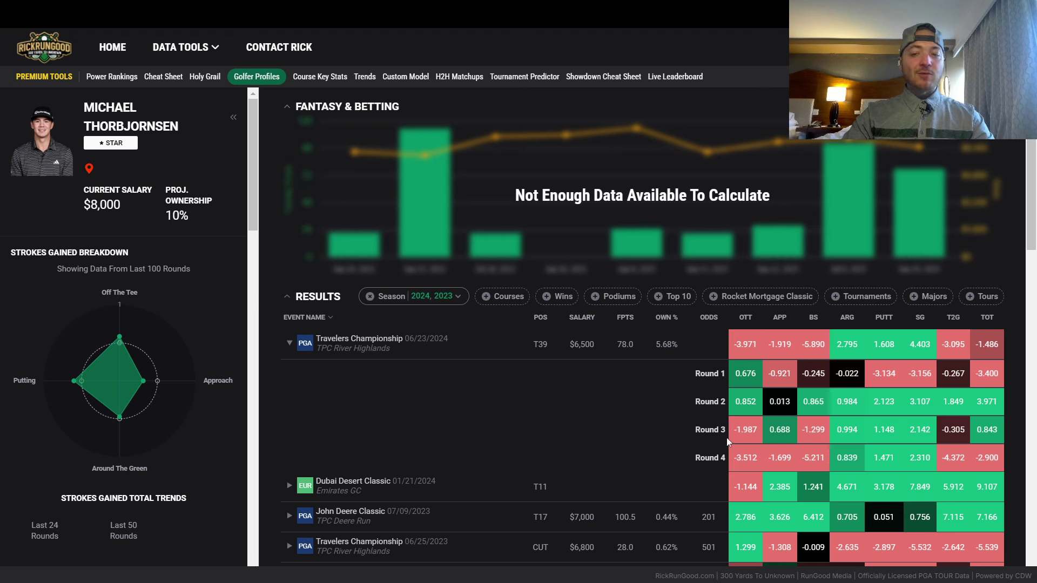
{"action": "left_click", "coordinate": [502, 355]}
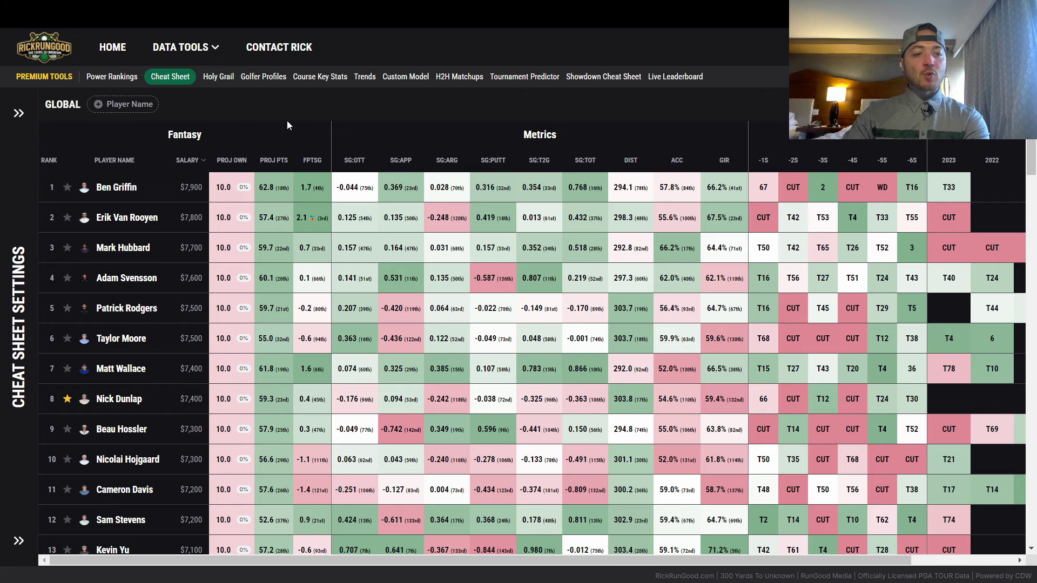
{"action": "left_click", "coordinate": [120, 338]}
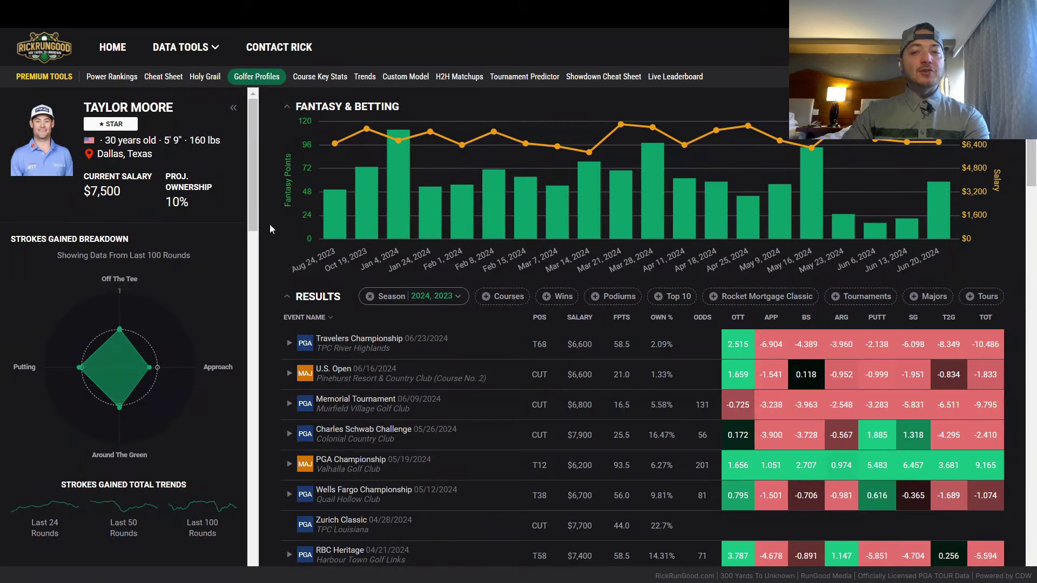
{"action": "scroll", "coordinate": [269, 230], "scroll_direction": "down", "scroll_amount": 1}
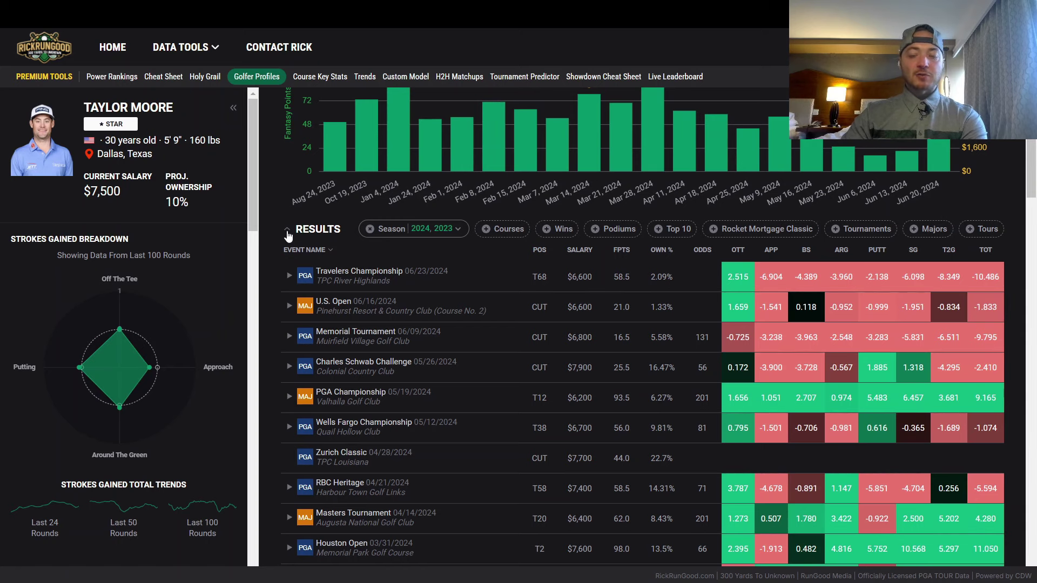
{"action": "left_click", "coordinate": [370, 229]}
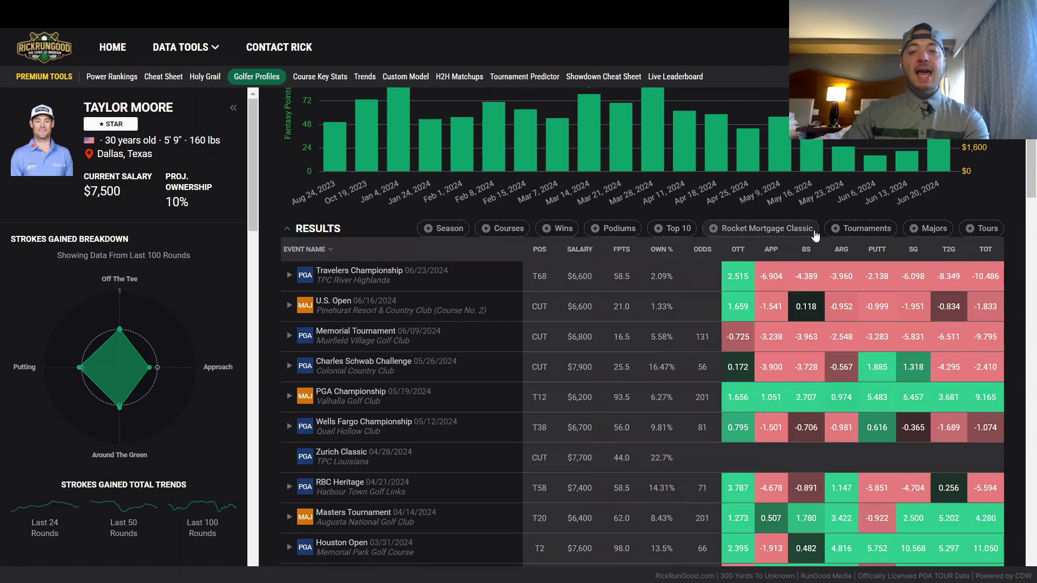
Check Taylor Moore's Rocket Mortgage Classic finishes, then clear that filter.
{"action": "left_click", "coordinate": [751, 229]}
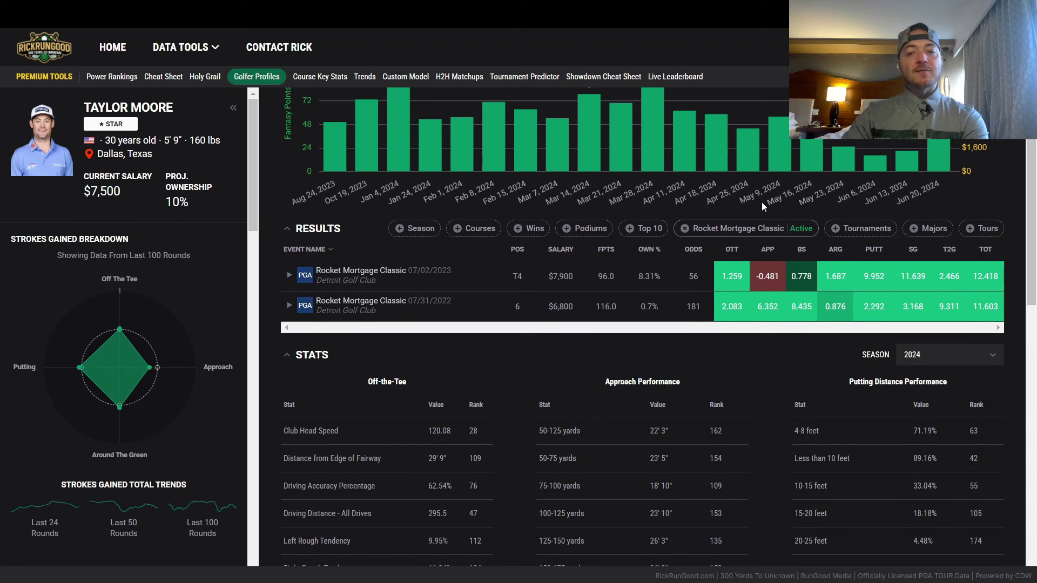
{"action": "left_click", "coordinate": [684, 229]}
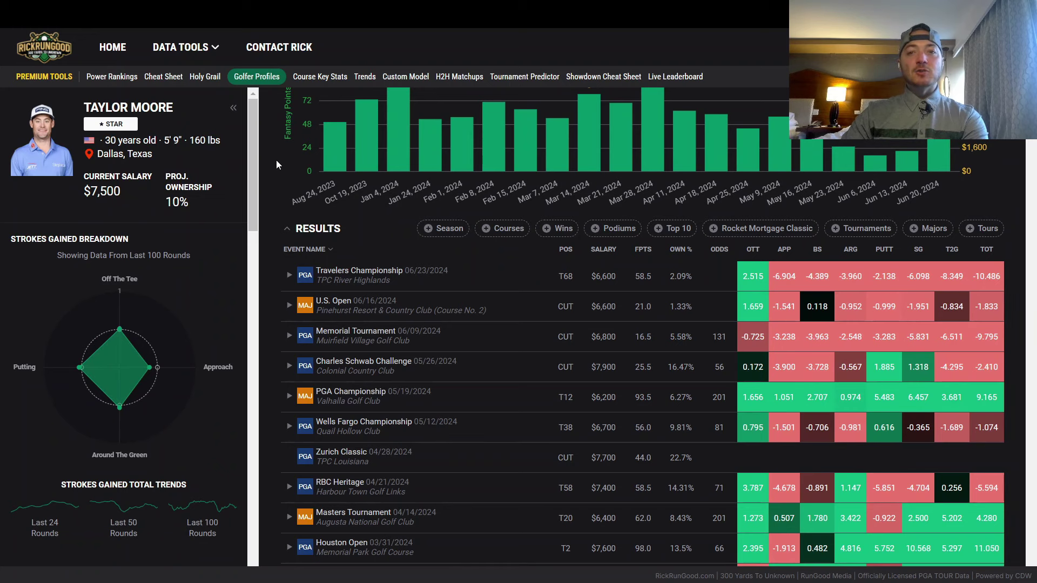
{"action": "scroll", "coordinate": [296, 161], "scroll_direction": "up", "scroll_amount": 1}
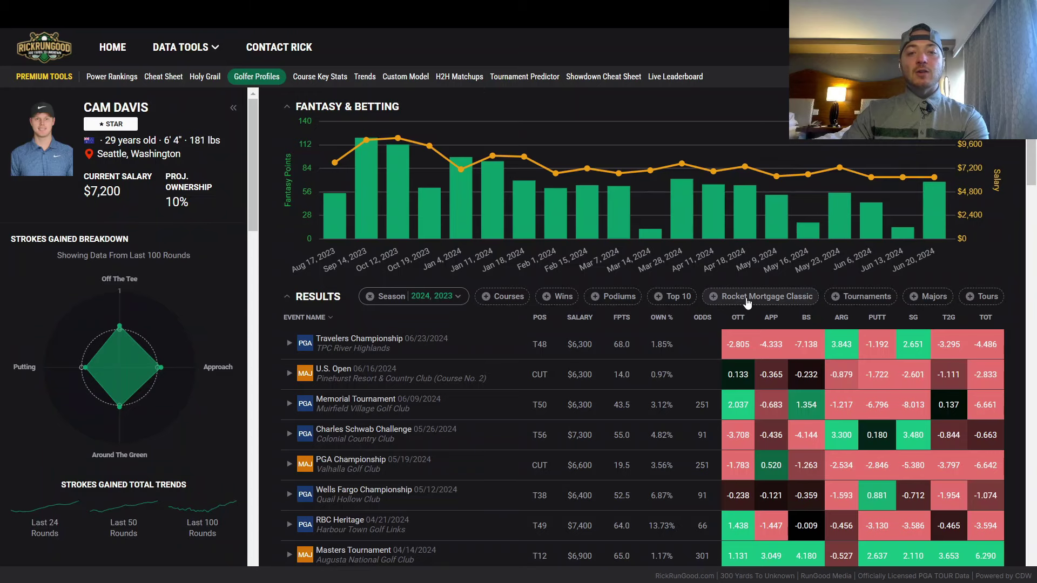
Filter Cam Davis's results to the Rocket Mortgage Classic, then clear the filter and scroll his results.
{"action": "left_click", "coordinate": [738, 295]}
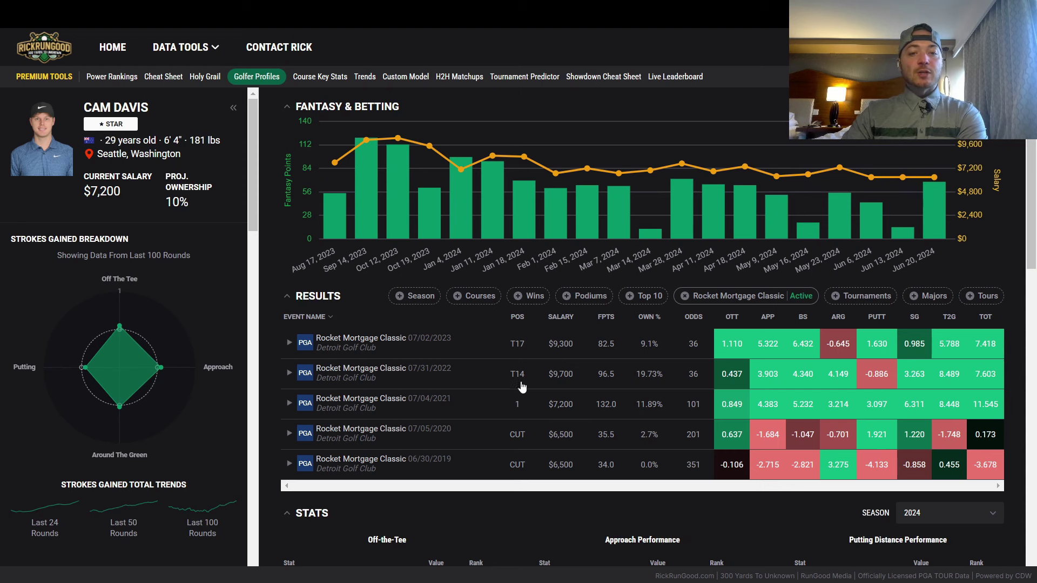
{"action": "left_click", "coordinate": [684, 296]}
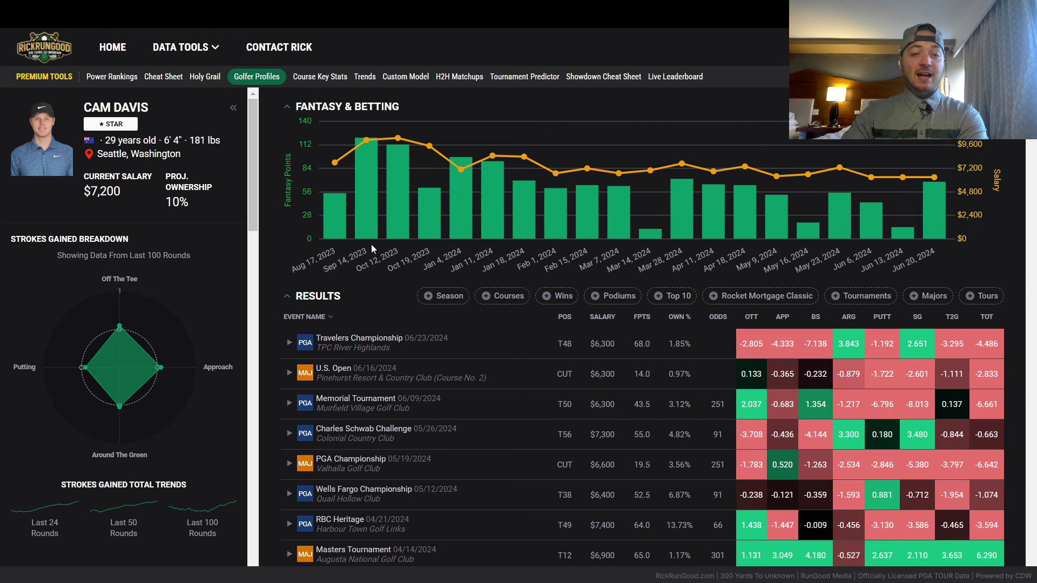
{"action": "scroll", "coordinate": [374, 247], "scroll_direction": "down", "scroll_amount": 1}
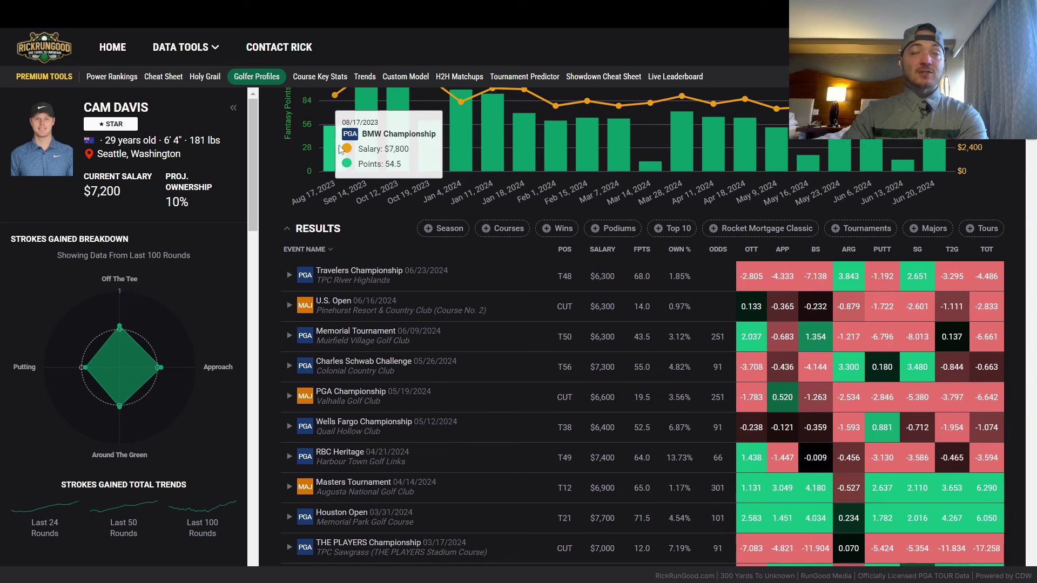
{"action": "scroll", "coordinate": [361, 226], "scroll_direction": "up", "scroll_amount": 1}
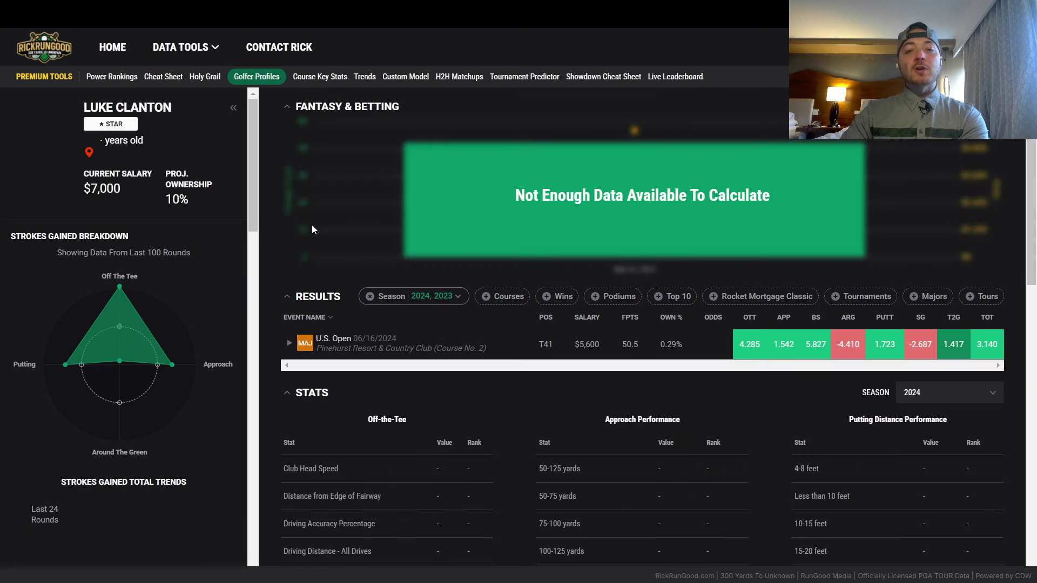
Remove Luke Clanton's 2024, 2023 season filter and expand his T41 U.S. Open into four rounds.
{"action": "left_click", "coordinate": [370, 296]}
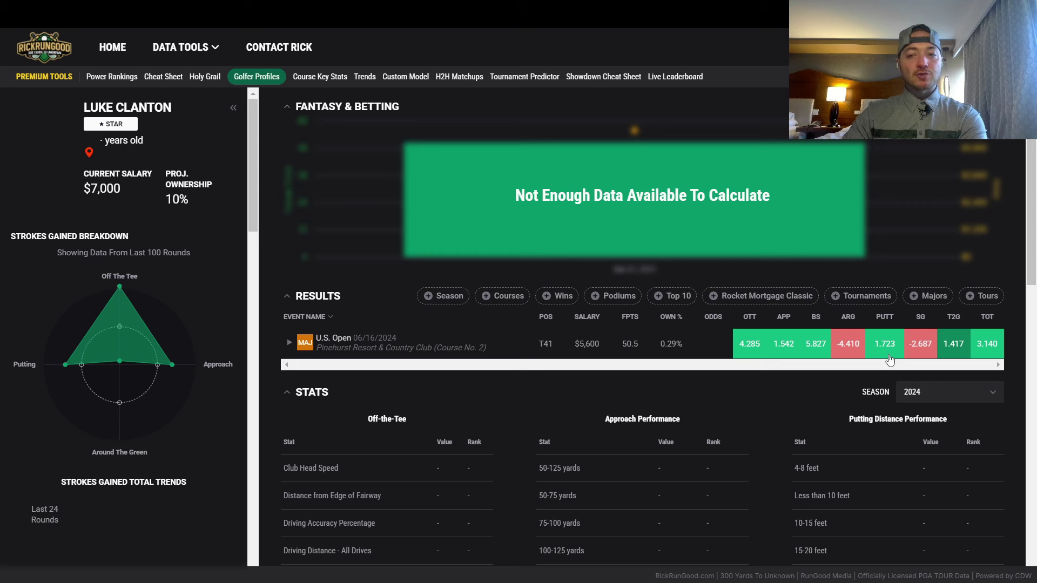
{"action": "left_click", "coordinate": [859, 354]}
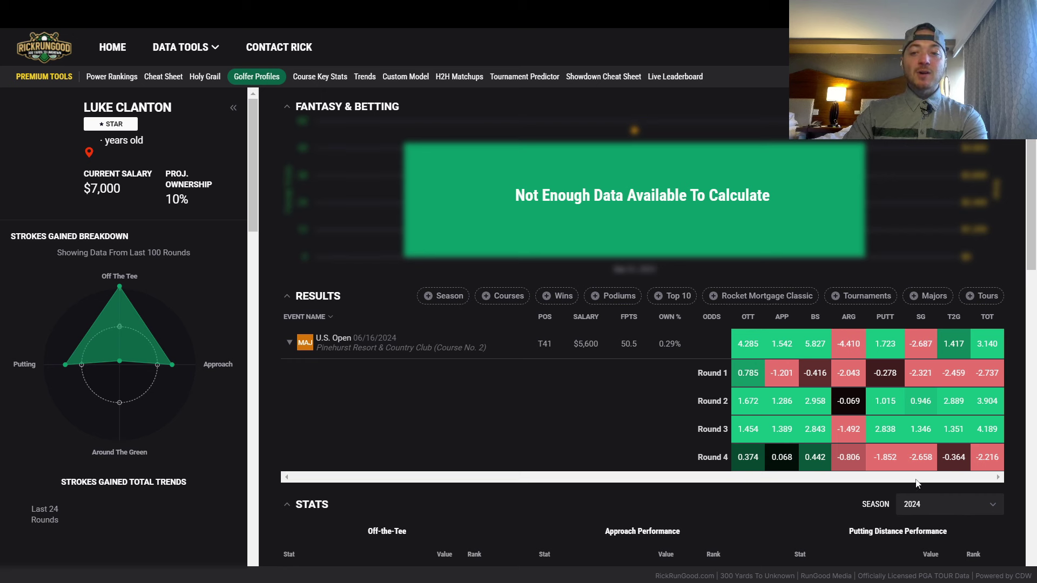
Collapse Luke Clanton's U.S. Open rounds and scroll through Samuel Stevens's 2024–2023 results.
{"action": "left_click", "coordinate": [409, 357]}
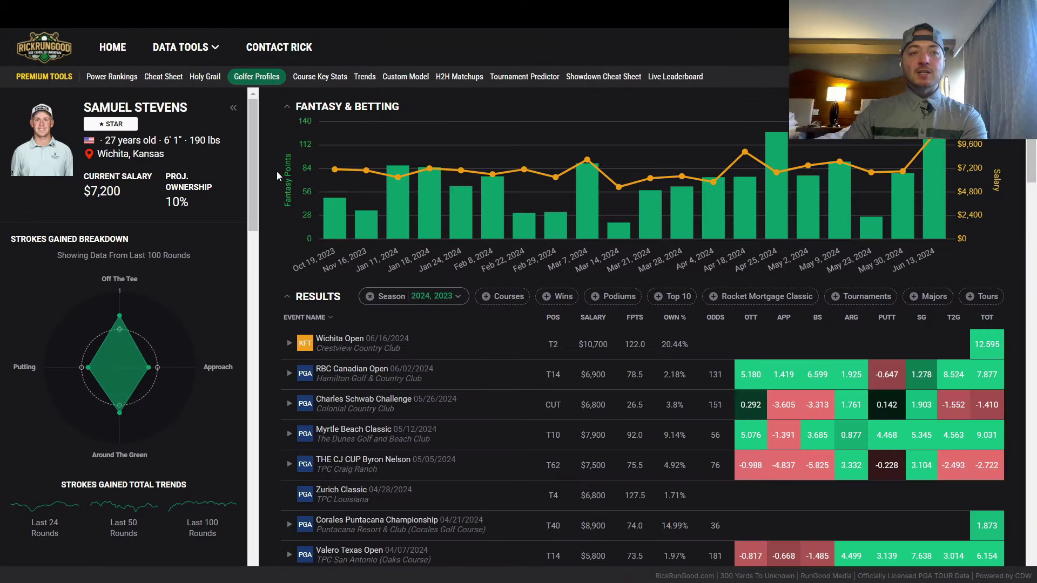
{"action": "scroll", "coordinate": [326, 270], "scroll_direction": "down", "scroll_amount": 1}
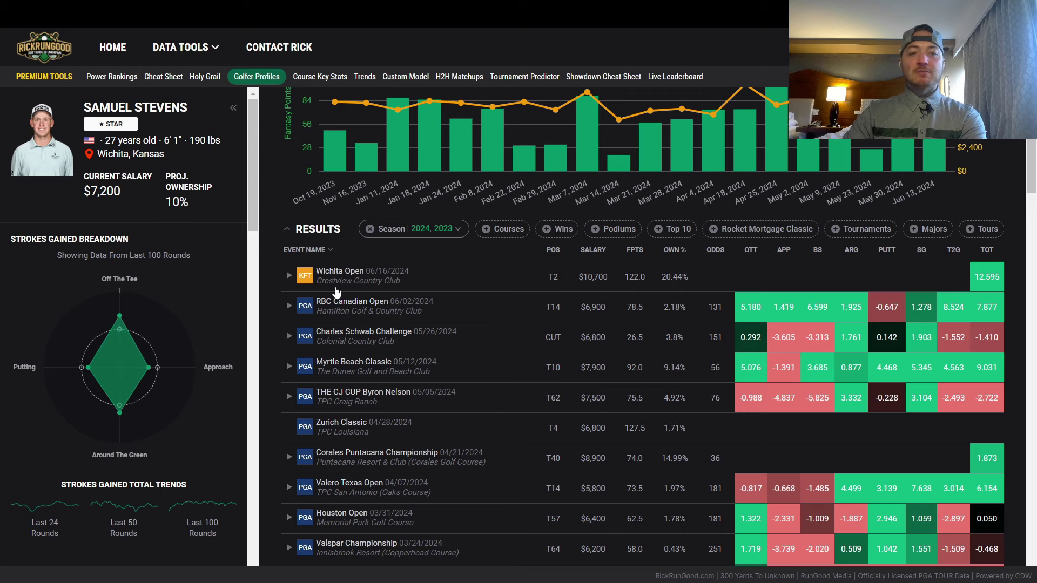
{"action": "scroll", "coordinate": [510, 303], "scroll_direction": "down", "scroll_amount": 6}
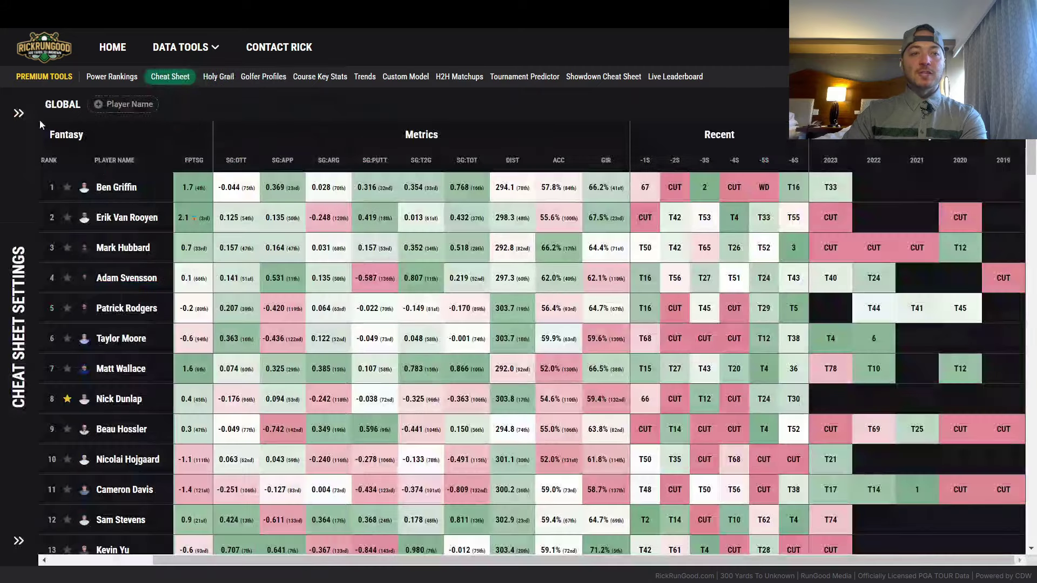
{"action": "left_click", "coordinate": [21, 113]}
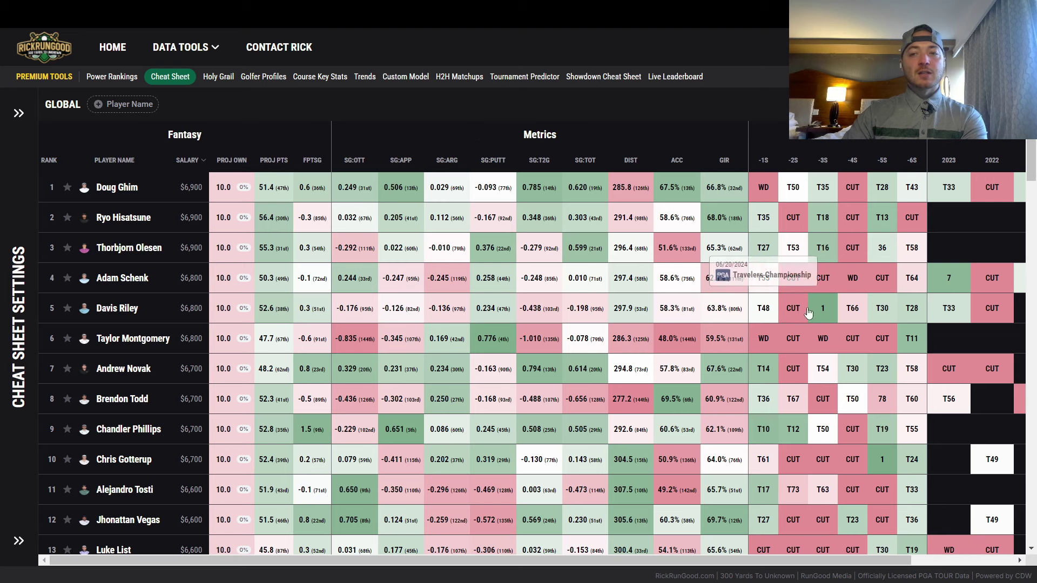
{"action": "mouse_move", "coordinate": [826, 313]}
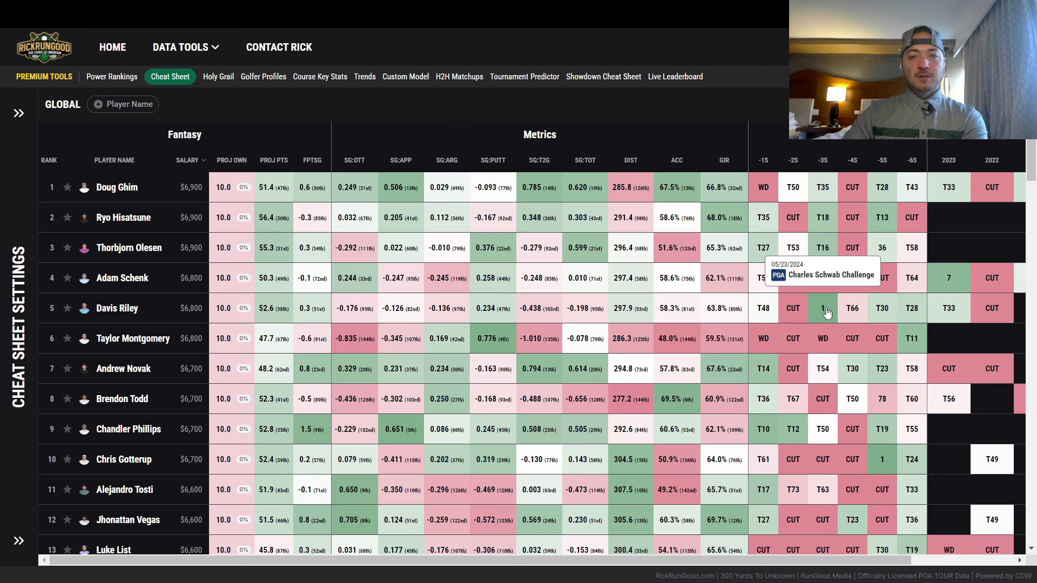
{"action": "mouse_move", "coordinate": [753, 373]}
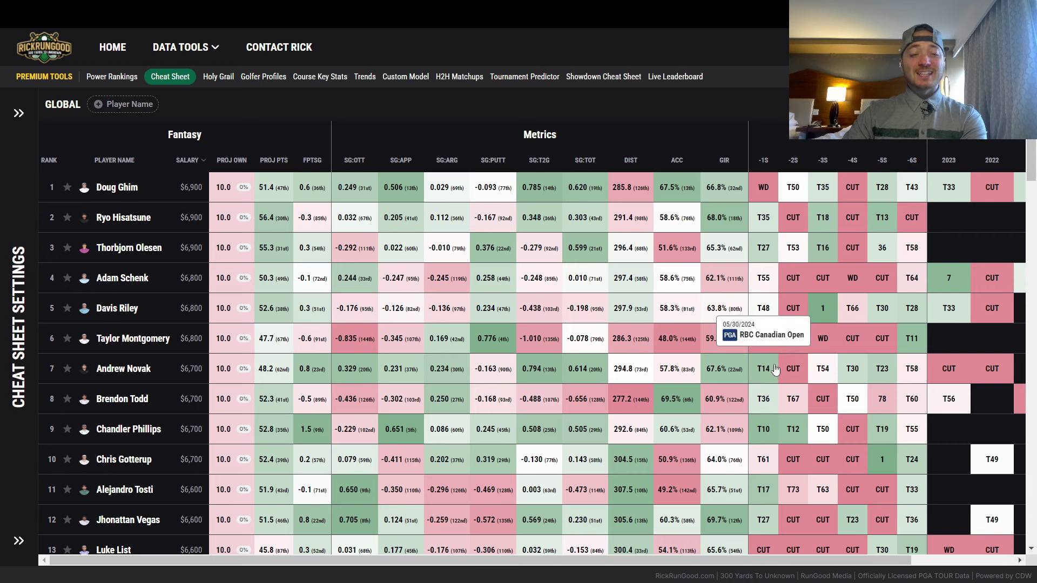
{"action": "scroll", "coordinate": [546, 261], "scroll_direction": "down", "scroll_amount": 1}
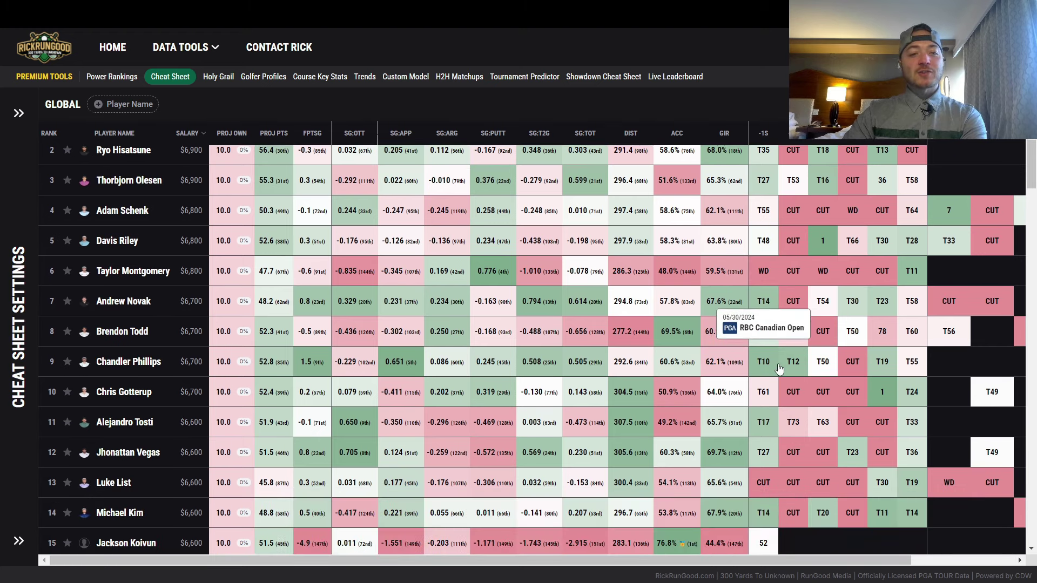
{"action": "mouse_move", "coordinate": [875, 362]}
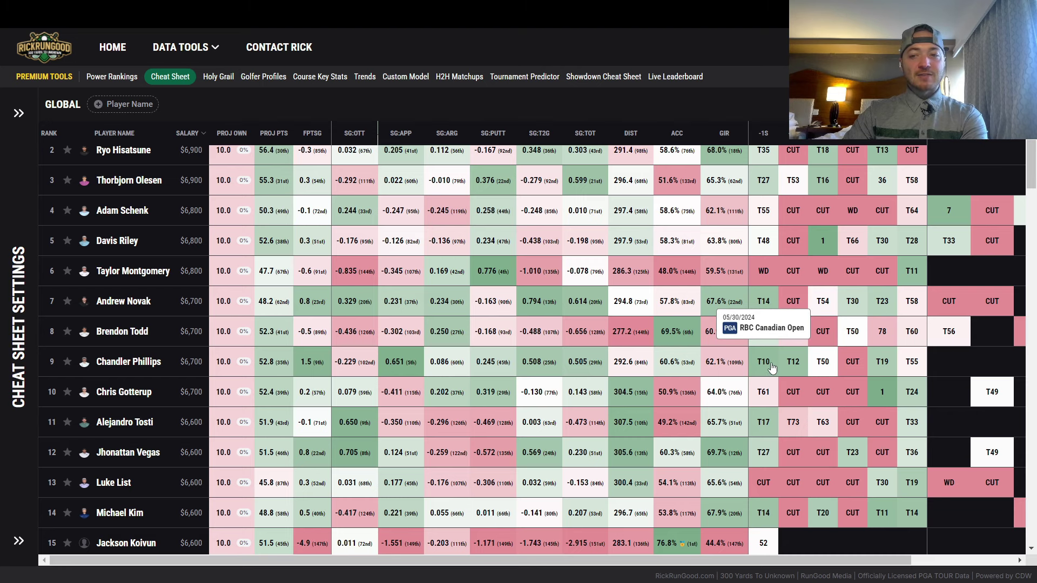
{"action": "scroll", "coordinate": [771, 368], "scroll_direction": "down", "scroll_amount": 1}
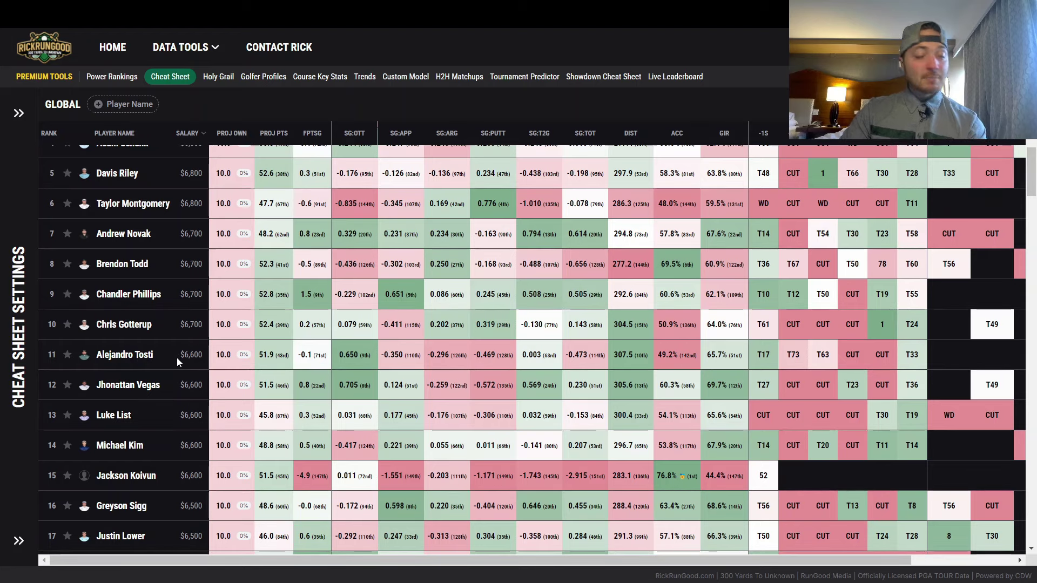
{"action": "scroll", "coordinate": [377, 319], "scroll_direction": "down", "scroll_amount": 2}
{"action": "scroll", "coordinate": [376, 318], "scroll_direction": "down", "scroll_amount": 5}
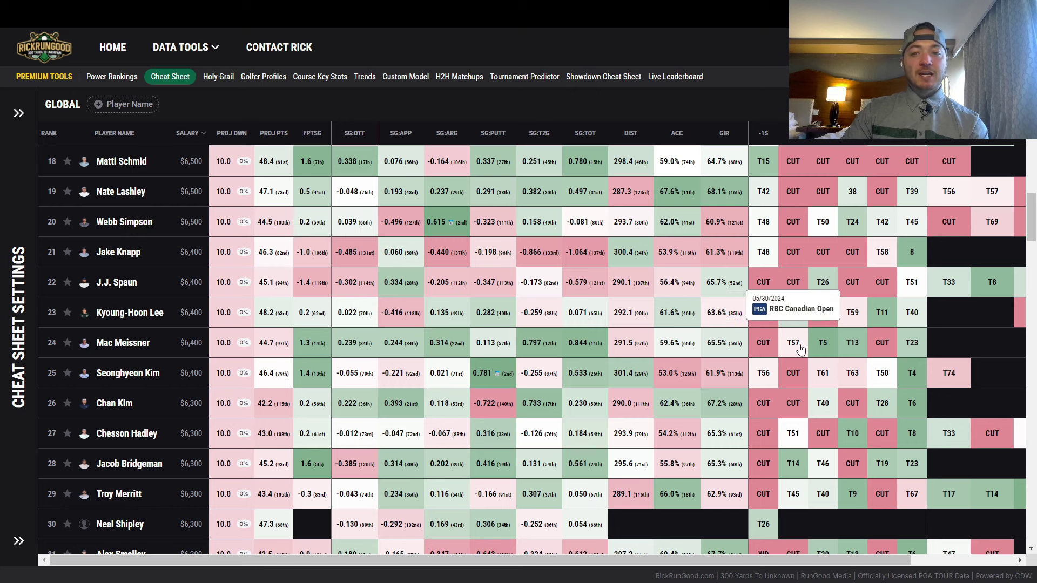
{"action": "mouse_move", "coordinate": [852, 346]}
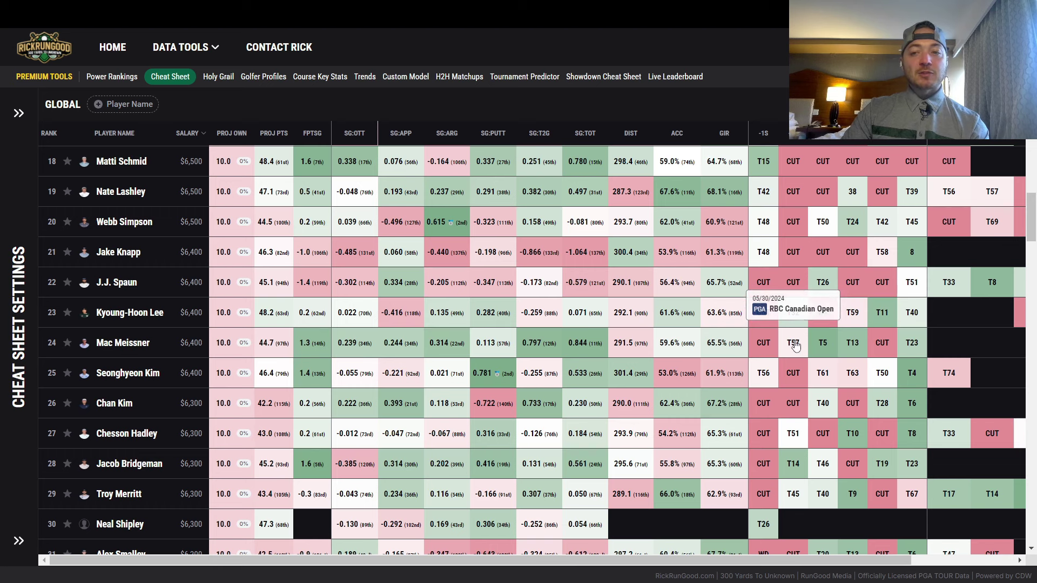
{"action": "mouse_move", "coordinate": [799, 347]}
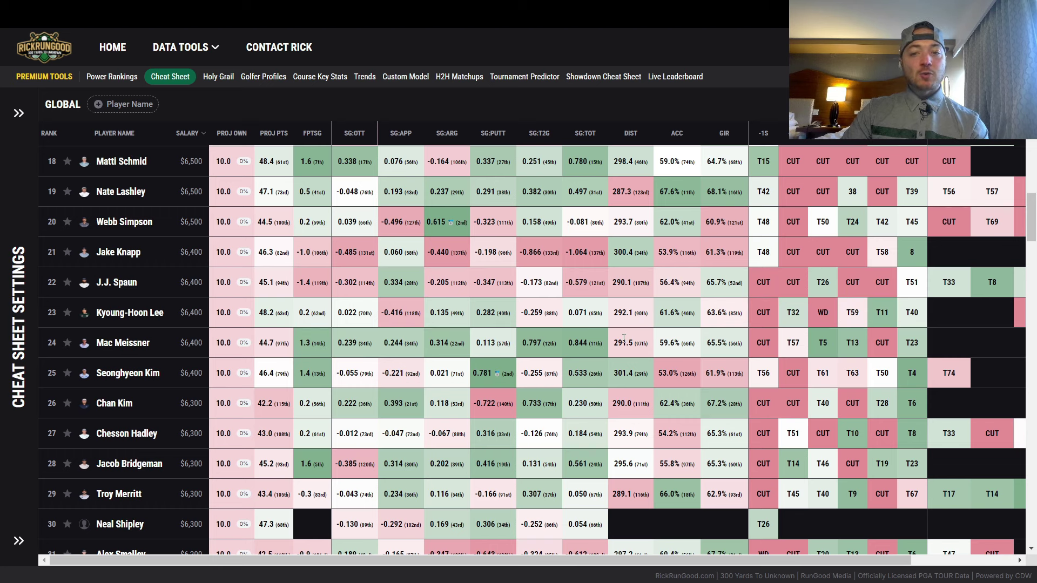
{"action": "scroll", "coordinate": [589, 345], "scroll_direction": "up", "scroll_amount": 10}
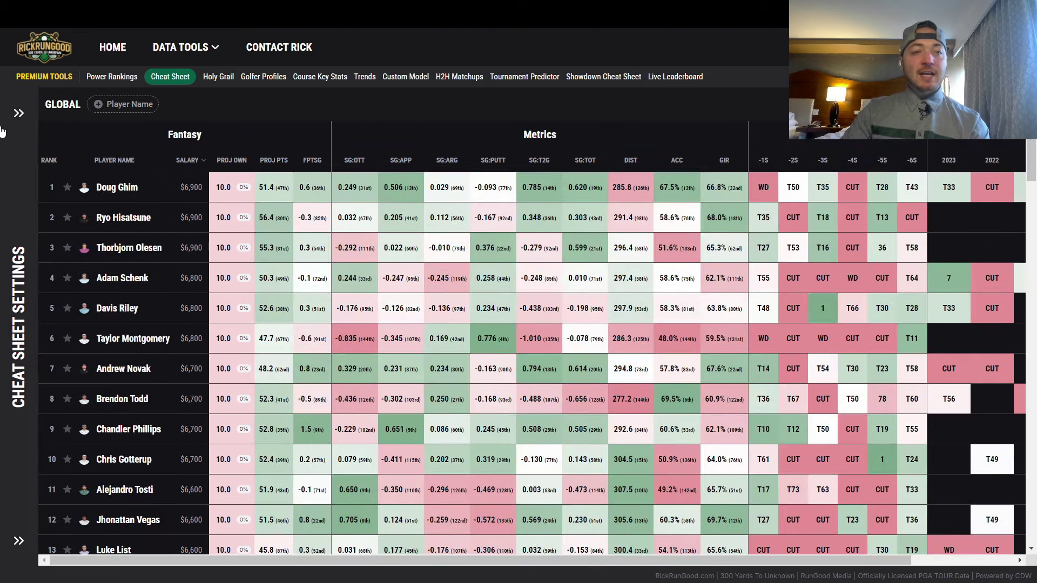
Set the cheat sheet salary range to $6,000–$6,900 and sort golfers by SG:TOT.
{"action": "left_click", "coordinate": [18, 113]}
{"action": "left_click_drag", "start_coordinate": [47, 234], "coordinate": [73, 234]}
{"action": "left_click", "coordinate": [228, 105]}
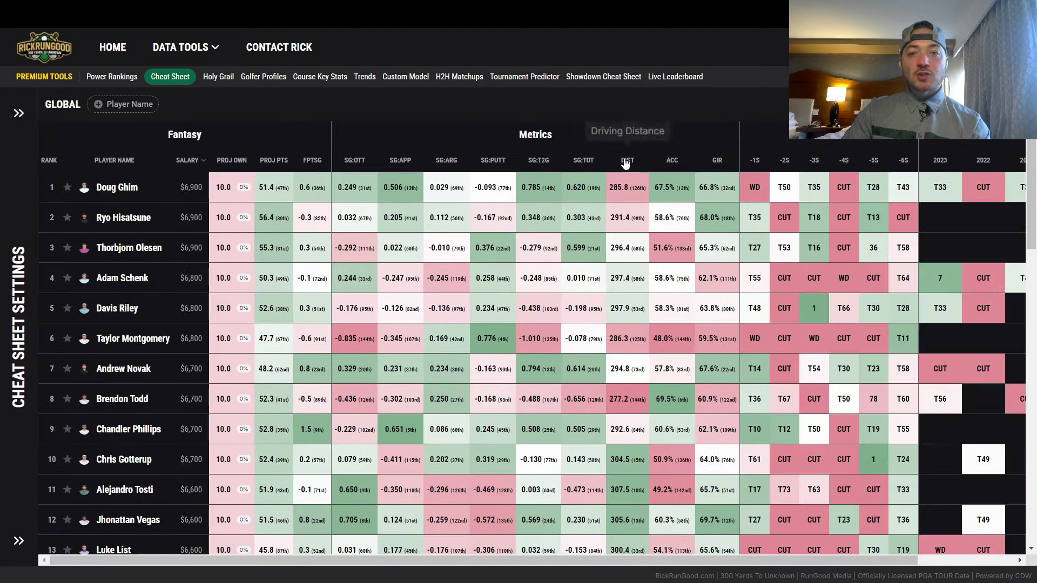
{"action": "left_click", "coordinate": [587, 162]}
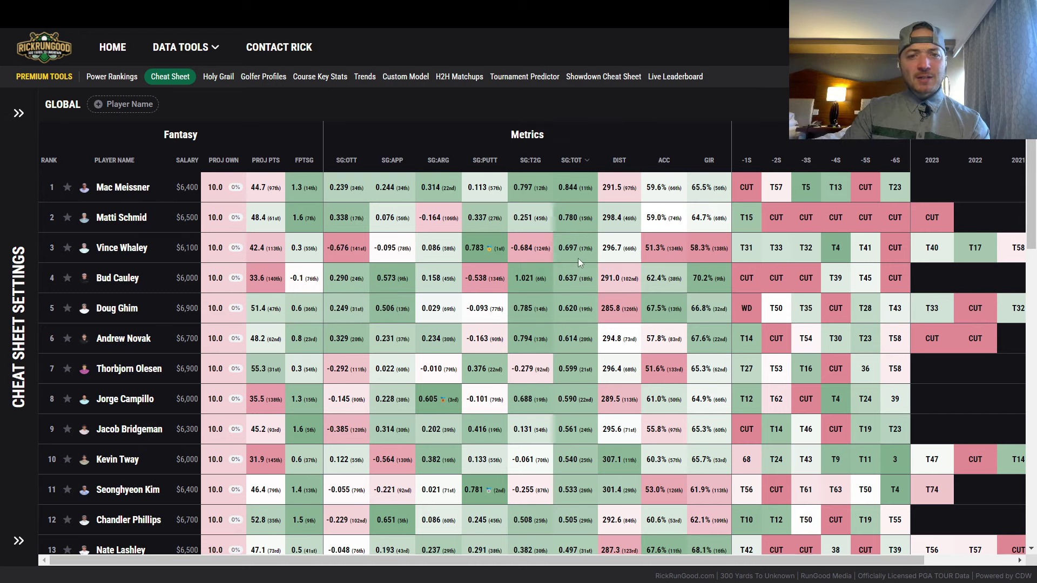
Browse the filtered cheat sheet, led by a $6,400 golfer at SG:TOT 0.844.
{"action": "scroll", "coordinate": [582, 357], "scroll_direction": "down", "scroll_amount": 2}
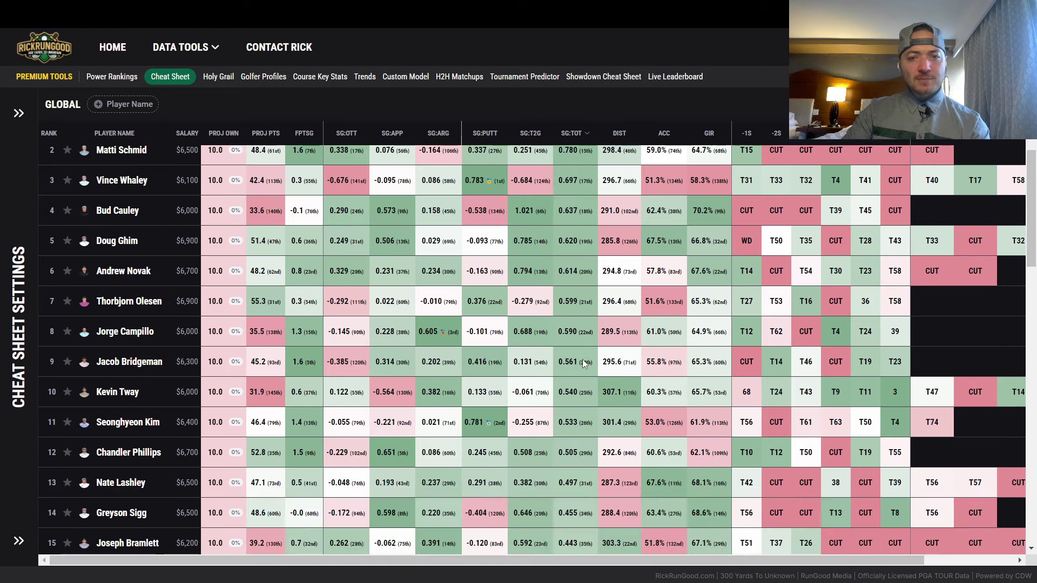
{"action": "scroll", "coordinate": [582, 358], "scroll_direction": "down", "scroll_amount": 3}
{"action": "scroll", "coordinate": [578, 329], "scroll_direction": "down", "scroll_amount": 1}
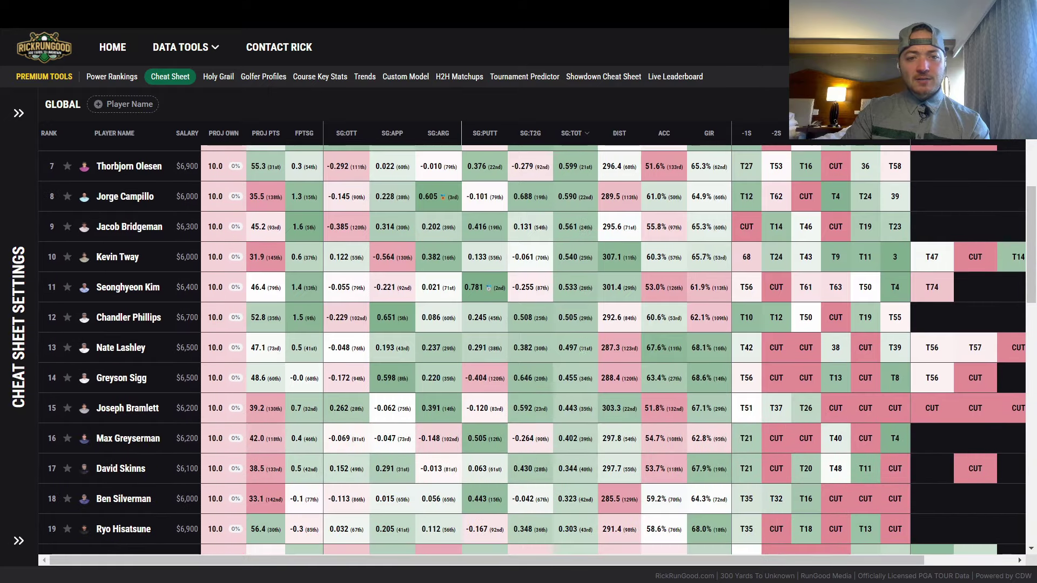
{"action": "scroll", "coordinate": [578, 328], "scroll_direction": "down", "scroll_amount": 1}
{"action": "scroll", "coordinate": [578, 328], "scroll_direction": "down", "scroll_amount": 1}
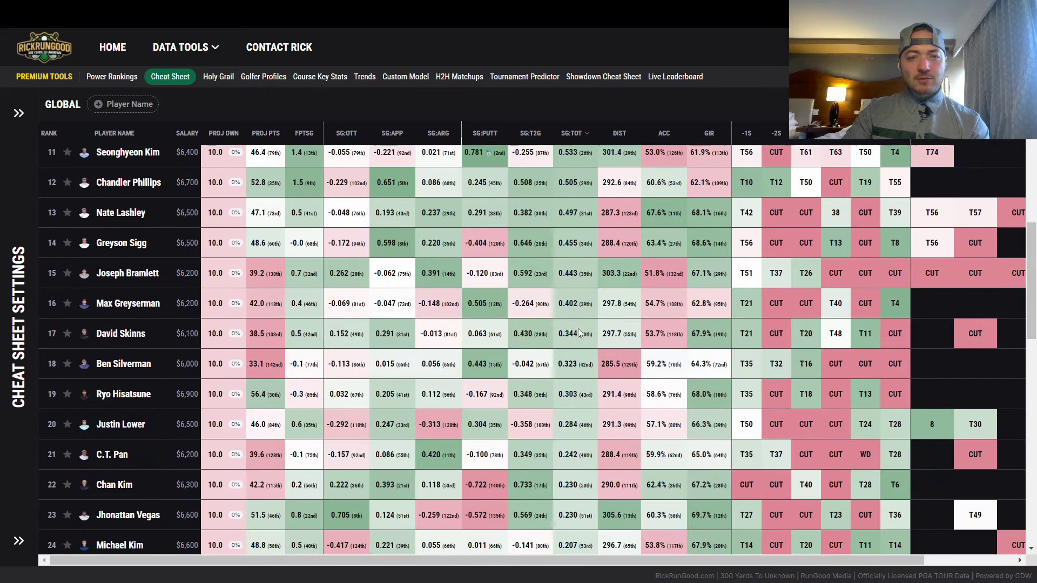
{"action": "scroll", "coordinate": [581, 325], "scroll_direction": "down", "scroll_amount": 1}
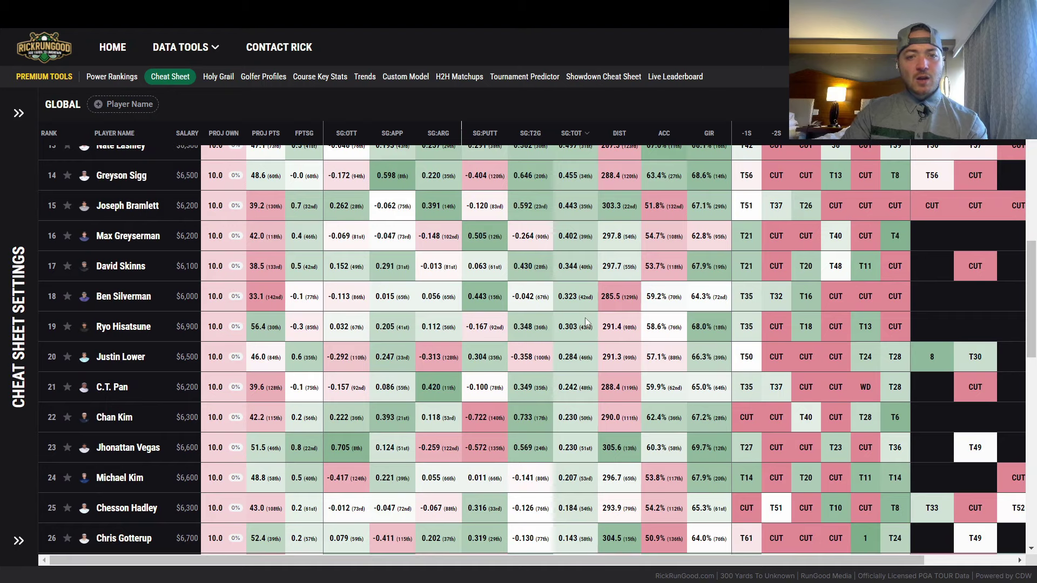
{"action": "scroll", "coordinate": [586, 323], "scroll_direction": "down", "scroll_amount": 1}
{"action": "scroll", "coordinate": [589, 321], "scroll_direction": "down", "scroll_amount": 1}
{"action": "scroll", "coordinate": [589, 321], "scroll_direction": "down", "scroll_amount": 1}
{"action": "scroll", "coordinate": [587, 324], "scroll_direction": "up", "scroll_amount": 10}
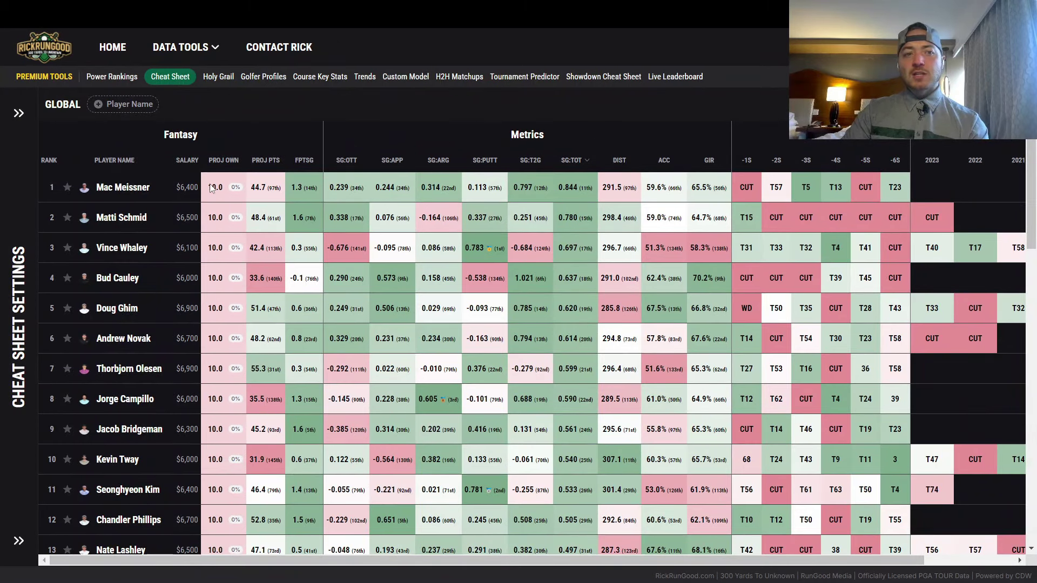
{"action": "mouse_move", "coordinate": [768, 221]}
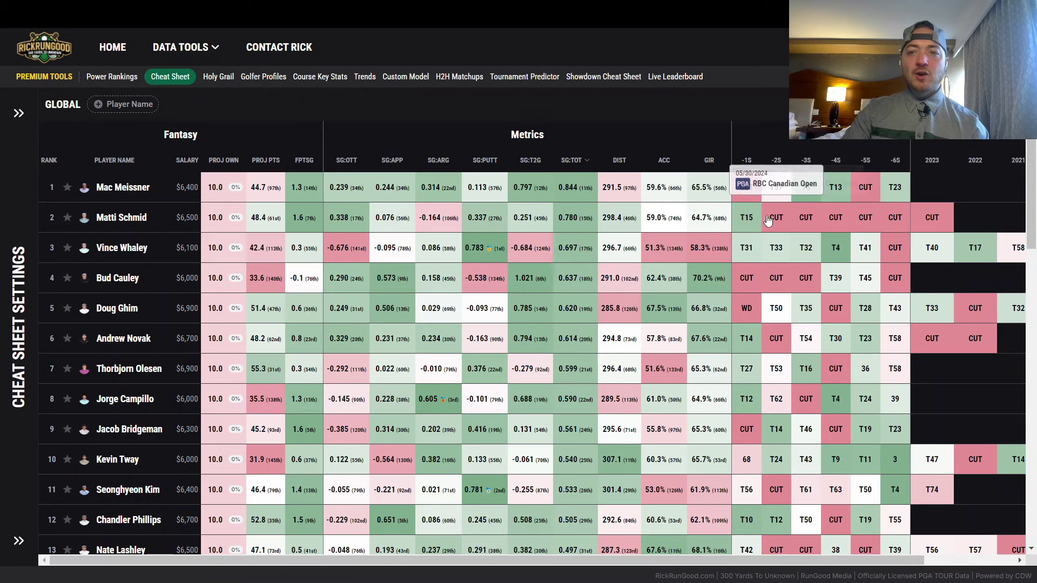
{"action": "mouse_move", "coordinate": [883, 218]}
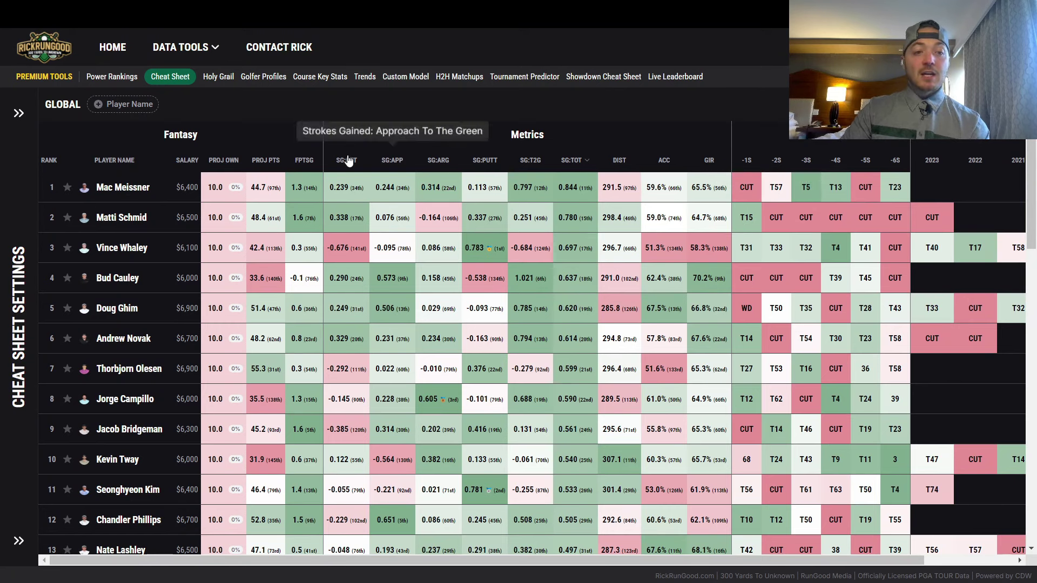
Sort the cheat sheet by salary from highest to lowest and browse down to the $5,800–$5,600 golfers.
{"action": "left_click", "coordinate": [197, 161]}
{"action": "scroll", "coordinate": [451, 271], "scroll_direction": "down", "scroll_amount": 10}
{"action": "scroll", "coordinate": [340, 238], "scroll_direction": "down", "scroll_amount": 3}
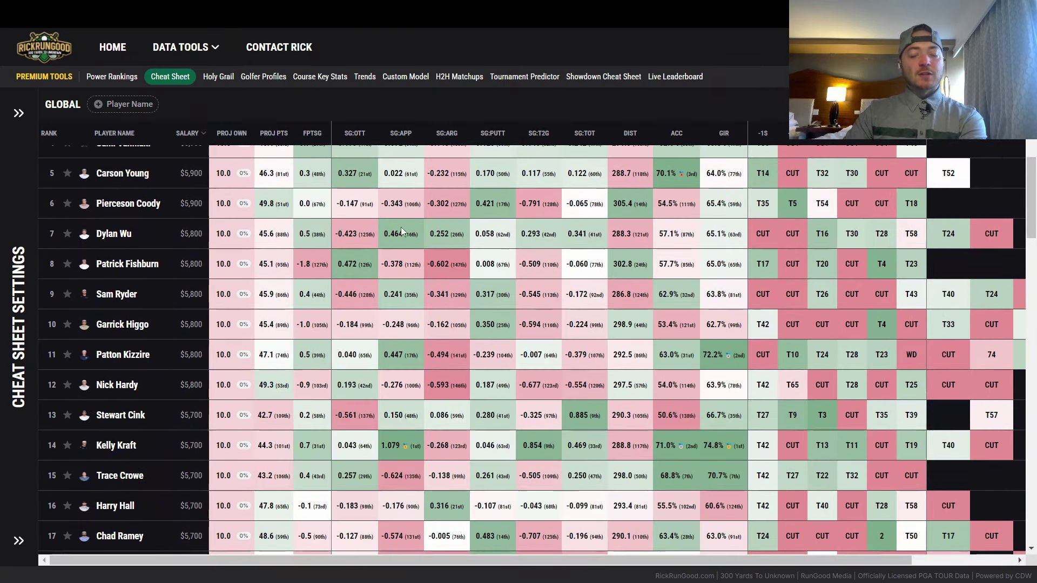
{"action": "mouse_move", "coordinate": [912, 268]}
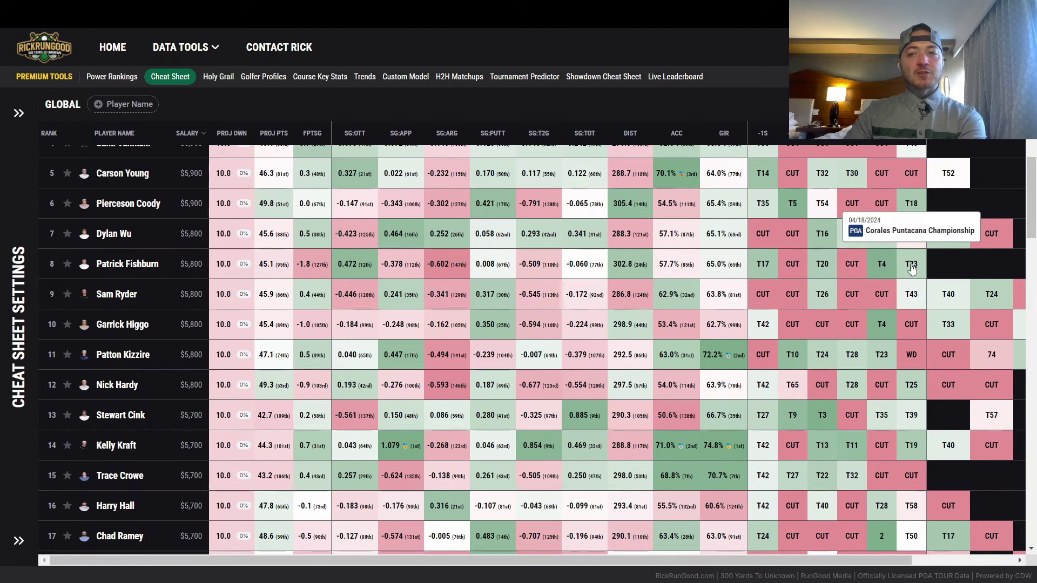
{"action": "mouse_move", "coordinate": [789, 270]}
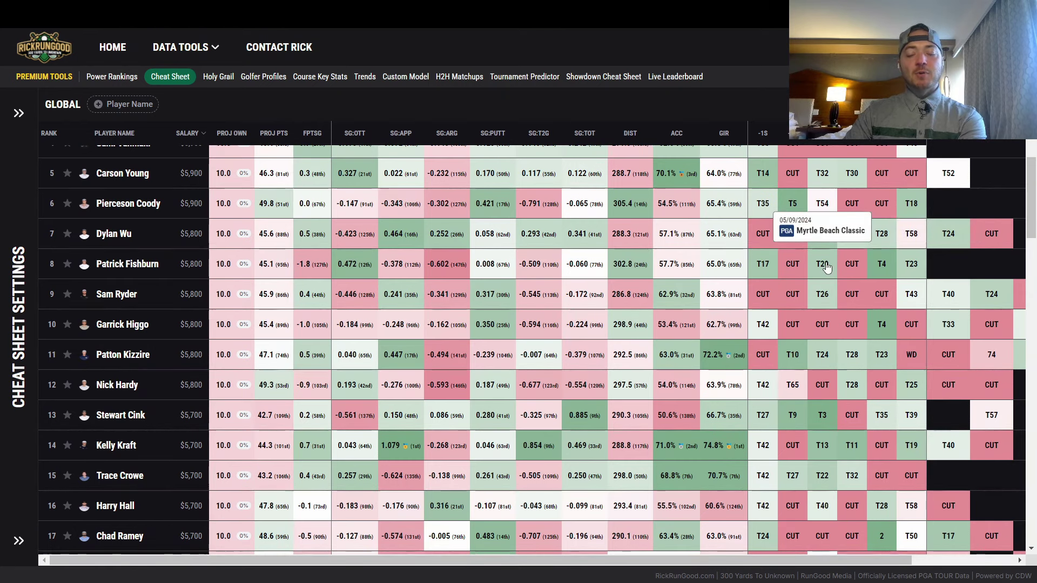
{"action": "mouse_move", "coordinate": [845, 265]}
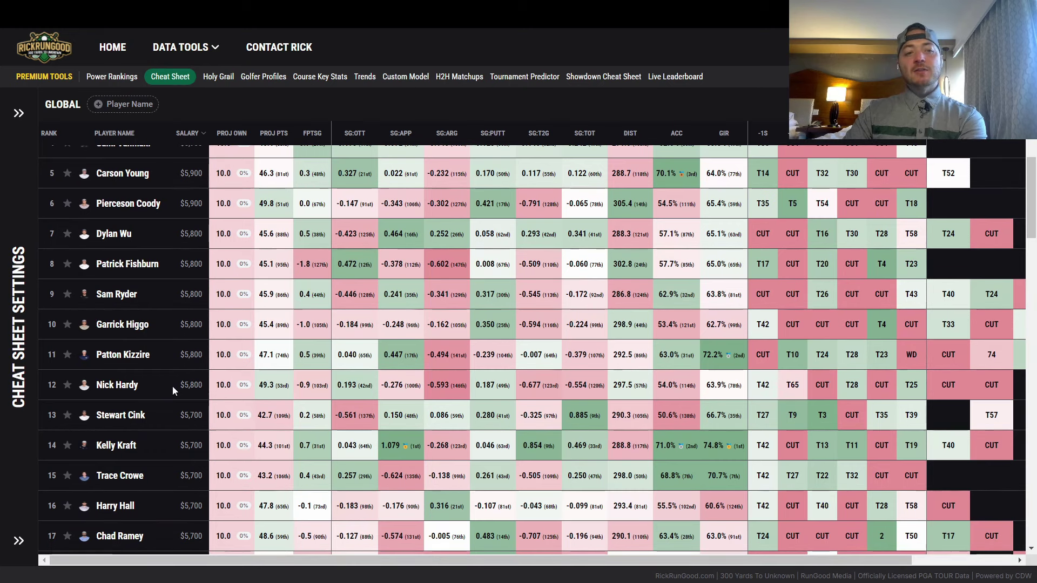
{"action": "scroll", "coordinate": [172, 377], "scroll_direction": "down", "scroll_amount": 2}
{"action": "scroll", "coordinate": [172, 381], "scroll_direction": "down", "scroll_amount": 1}
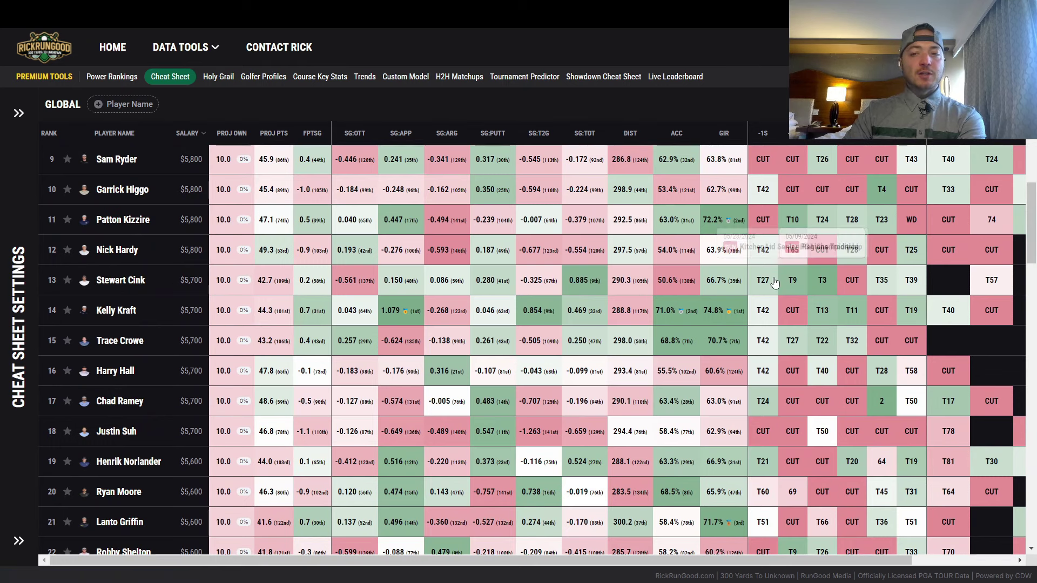
{"action": "mouse_move", "coordinate": [791, 287]}
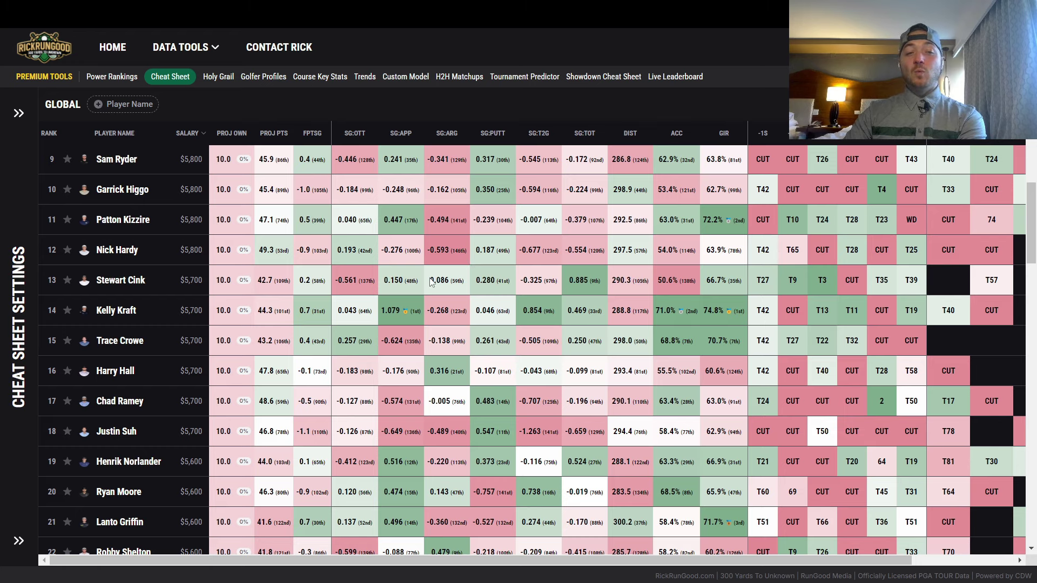
Scroll down through the salary-sorted cheat sheet and back up.
{"action": "scroll", "coordinate": [431, 280], "scroll_direction": "down", "scroll_amount": 5}
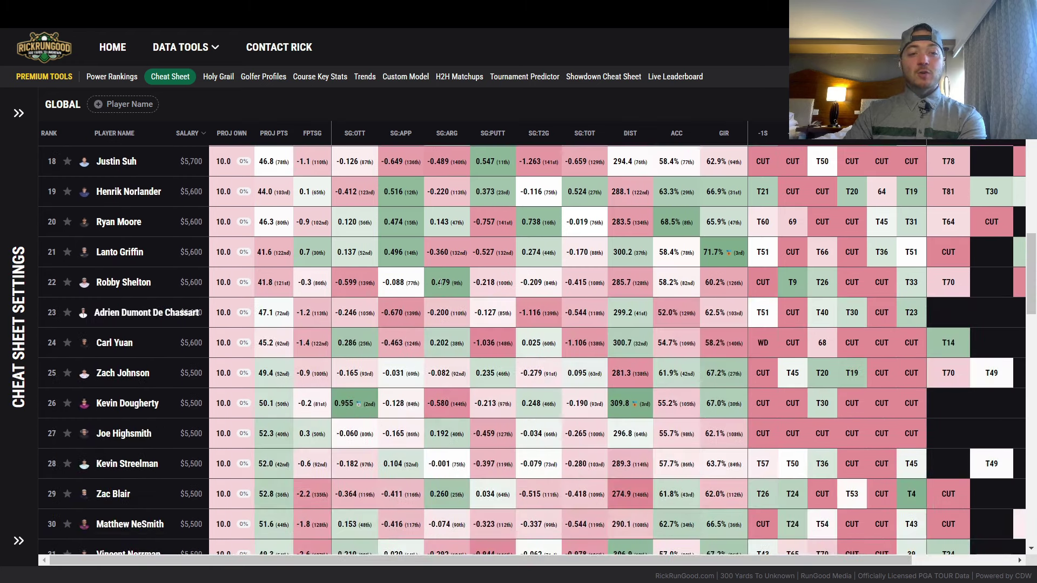
{"action": "scroll", "coordinate": [441, 282], "scroll_direction": "down", "scroll_amount": 4}
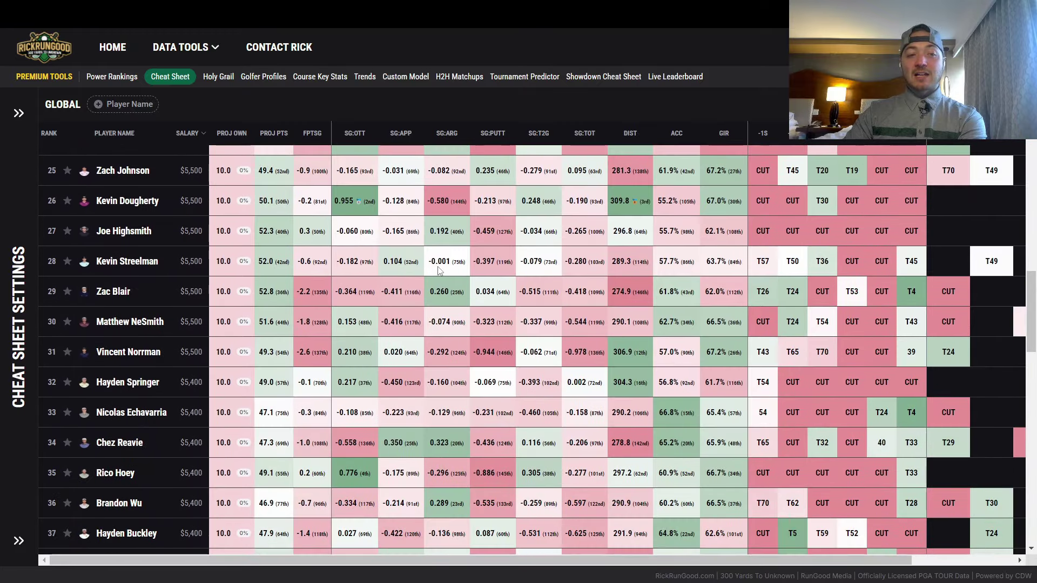
{"action": "scroll", "coordinate": [438, 271], "scroll_direction": "down", "scroll_amount": 3}
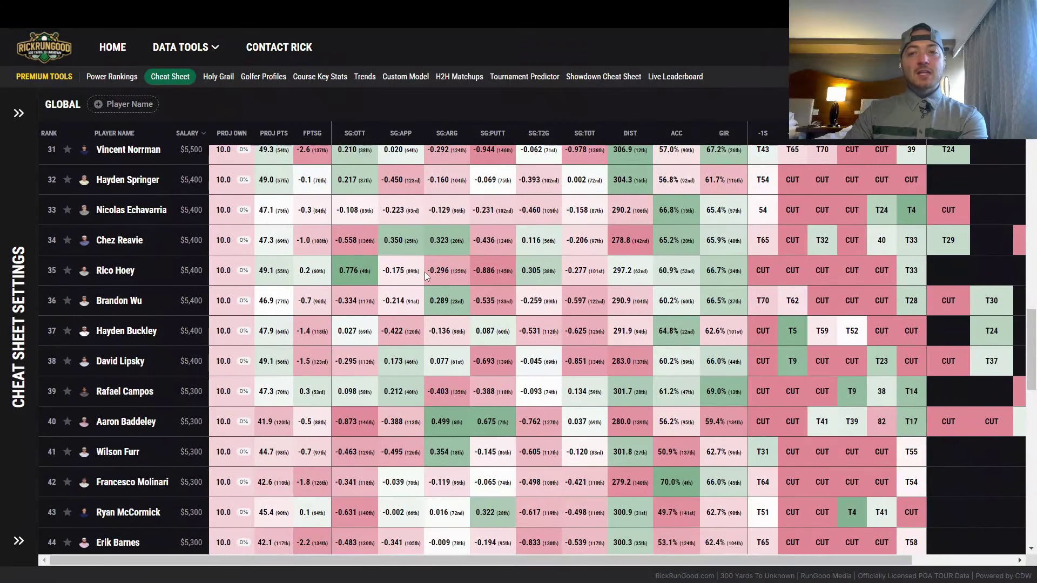
{"action": "scroll", "coordinate": [390, 267], "scroll_direction": "down", "scroll_amount": 4}
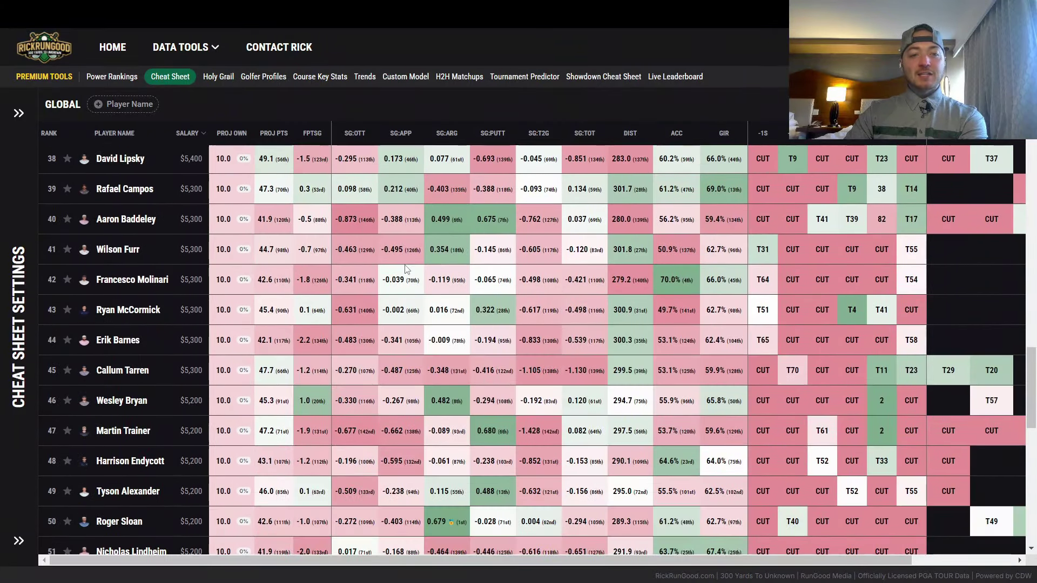
{"action": "scroll", "coordinate": [407, 268], "scroll_direction": "down", "scroll_amount": 5}
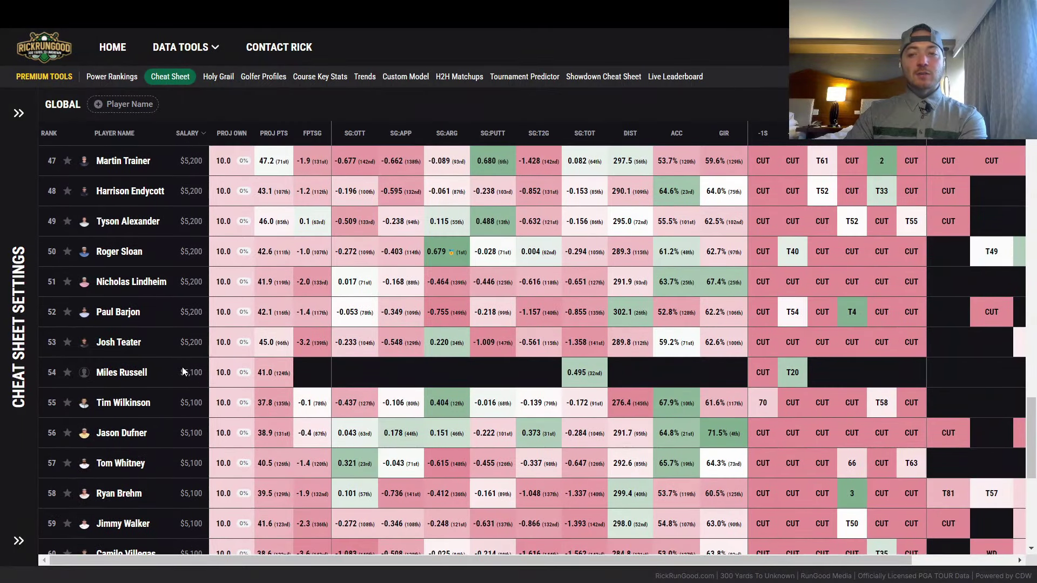
{"action": "mouse_move", "coordinate": [792, 374]}
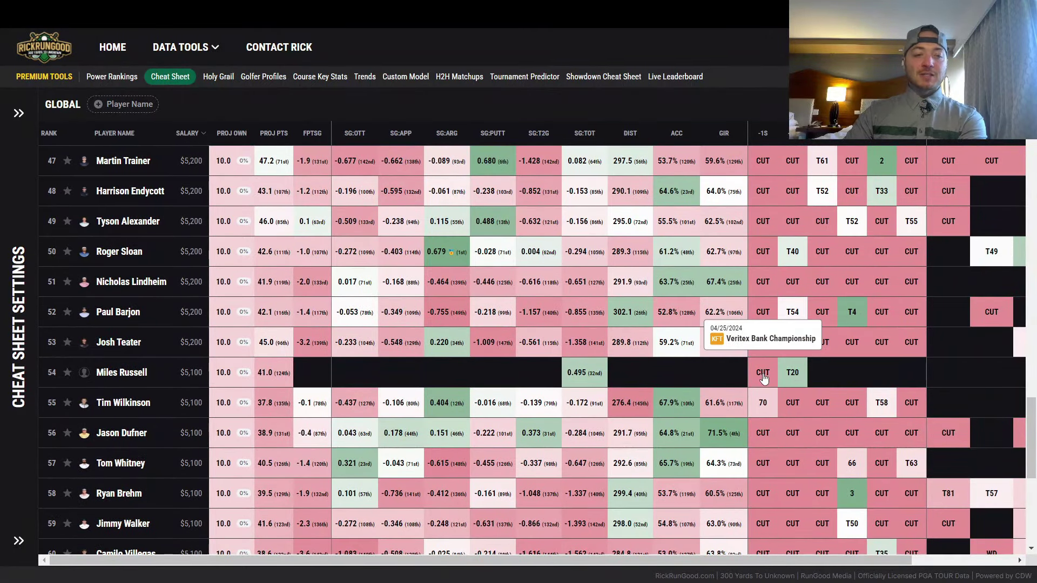
{"action": "scroll", "coordinate": [402, 311], "scroll_direction": "down", "scroll_amount": 1}
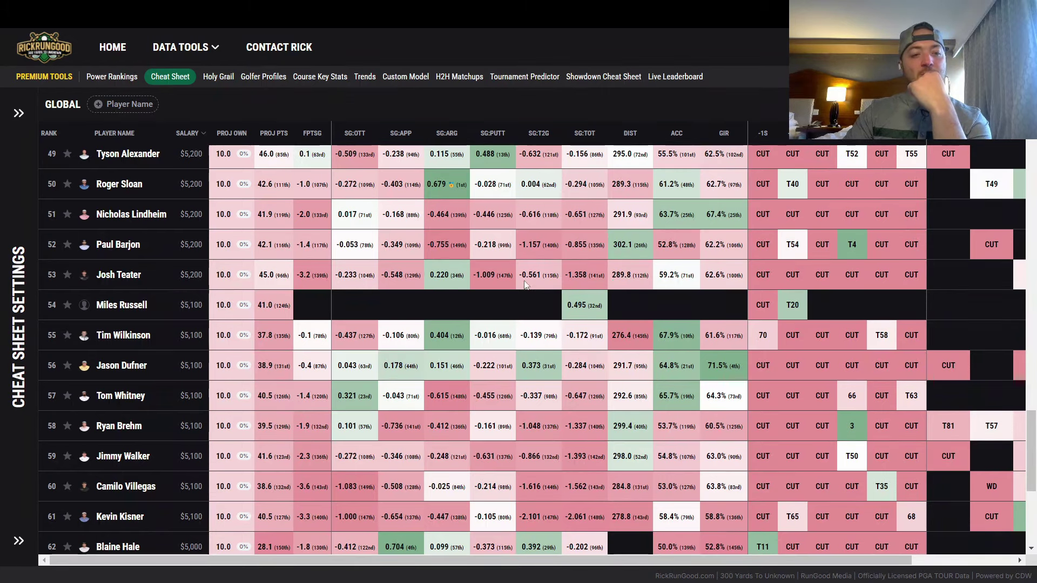
{"action": "scroll", "coordinate": [340, 273], "scroll_direction": "down", "scroll_amount": 4}
{"action": "scroll", "coordinate": [352, 267], "scroll_direction": "down", "scroll_amount": 2}
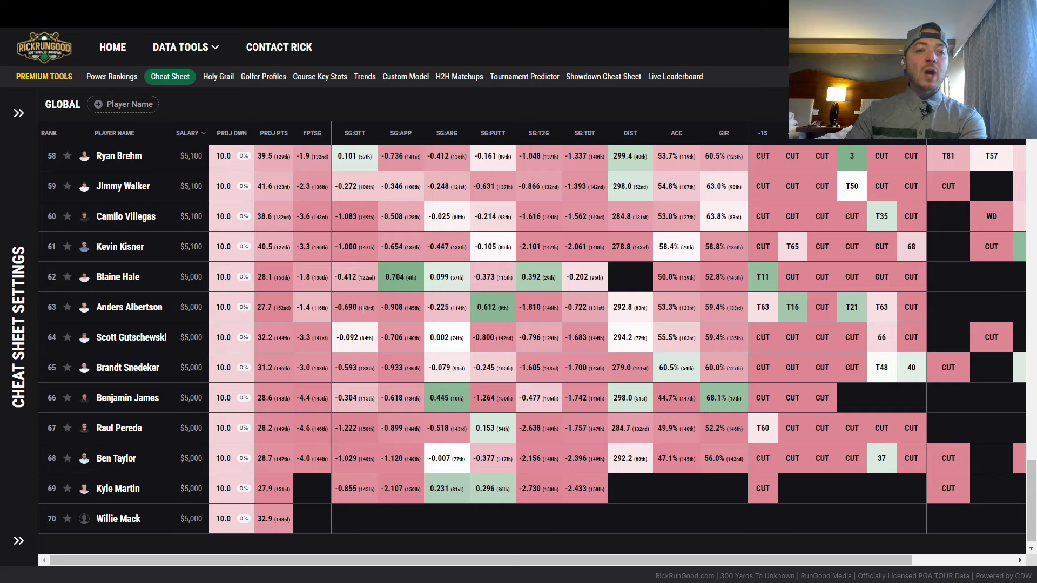
{"action": "scroll", "coordinate": [367, 309], "scroll_direction": "up", "scroll_amount": 20}
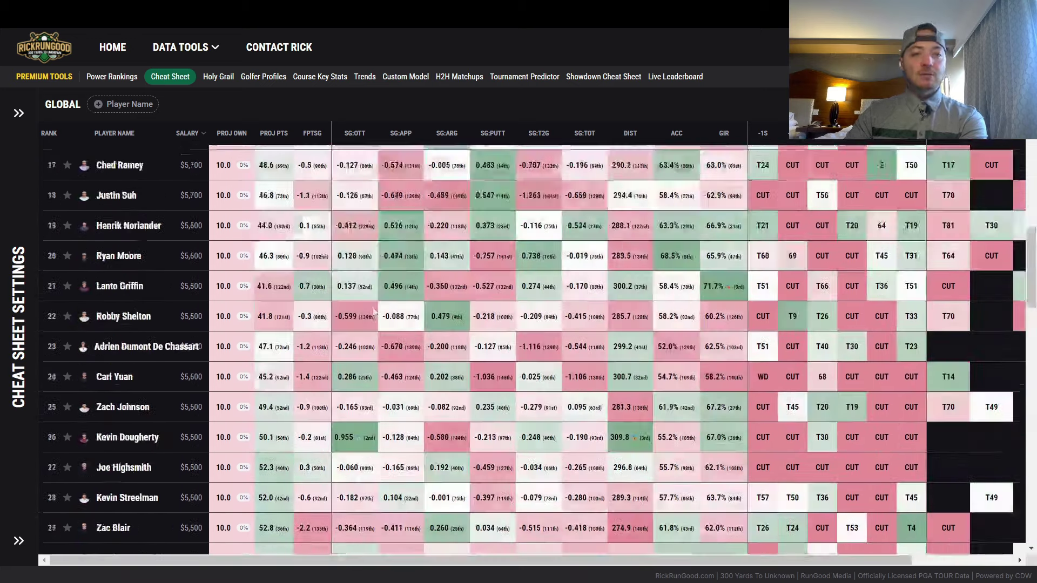
{"action": "scroll", "coordinate": [374, 310], "scroll_direction": "up", "scroll_amount": 7}
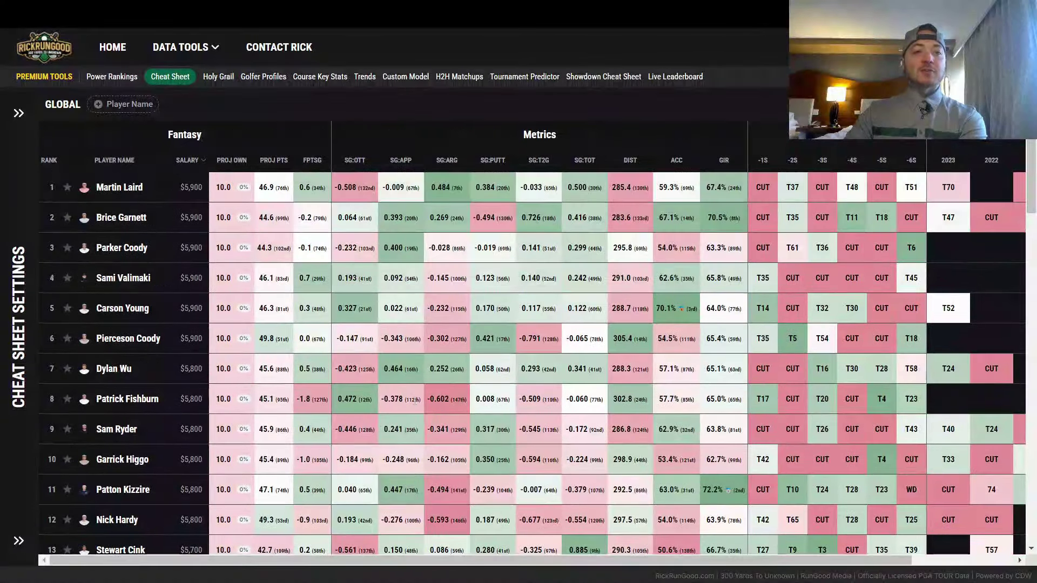
{"action": "scroll", "coordinate": [413, 401], "scroll_direction": "down", "scroll_amount": 2}
Open the Custom Model builder and set Recent Rounds to 36.
{"action": "left_click", "coordinate": [412, 76]}
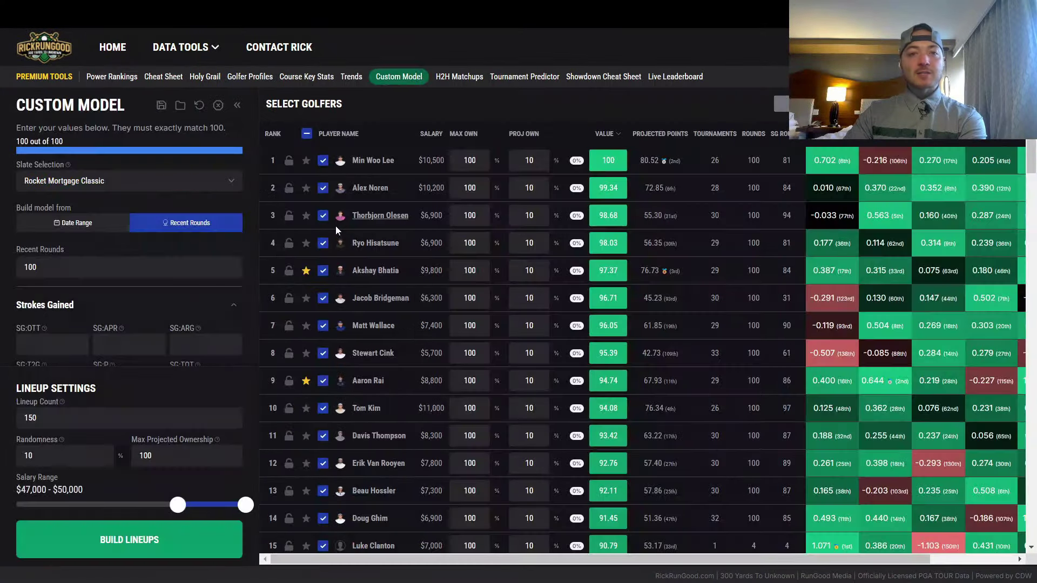
{"action": "double_click", "coordinate": [138, 271]}
{"action": "type", "text": "36"}
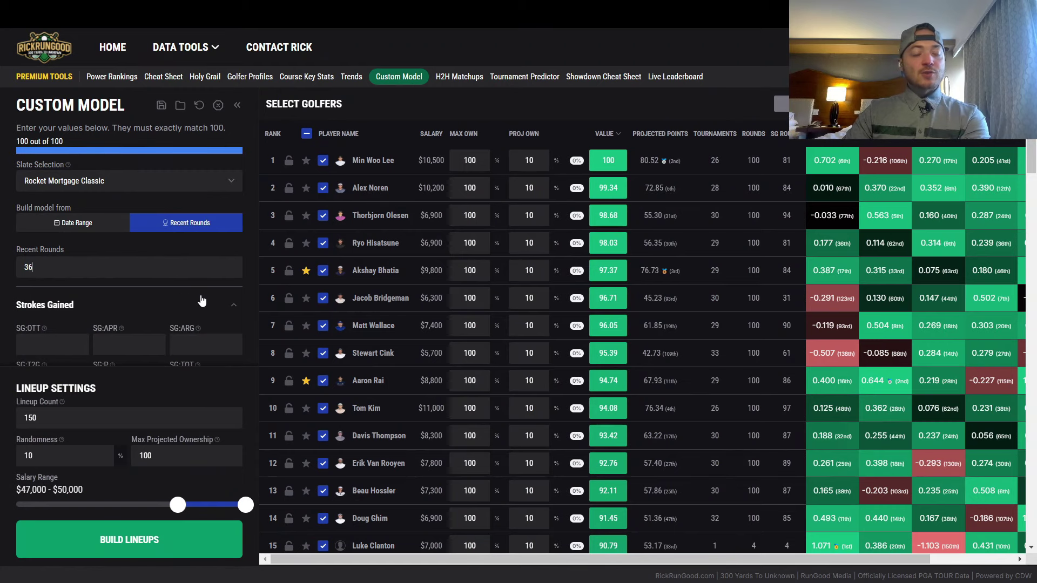
{"action": "scroll", "coordinate": [204, 280], "scroll_direction": "down", "scroll_amount": 3}
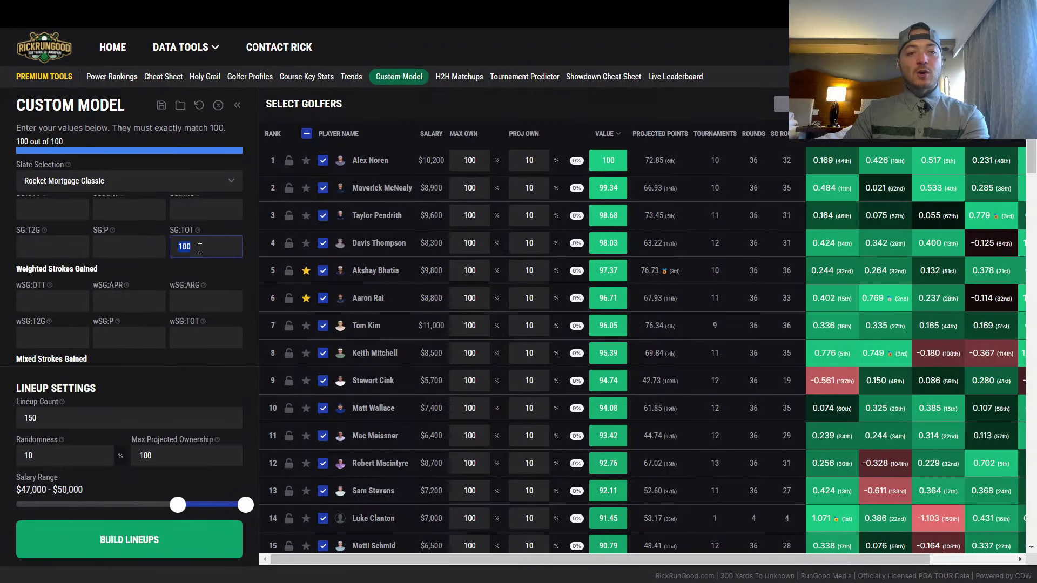
Clear the SG:TOT weight of 100 and give wSG:TOT a weight of 10.
{"action": "key", "text": "BackSpace"}
{"action": "key", "text": "Num_Lock"}
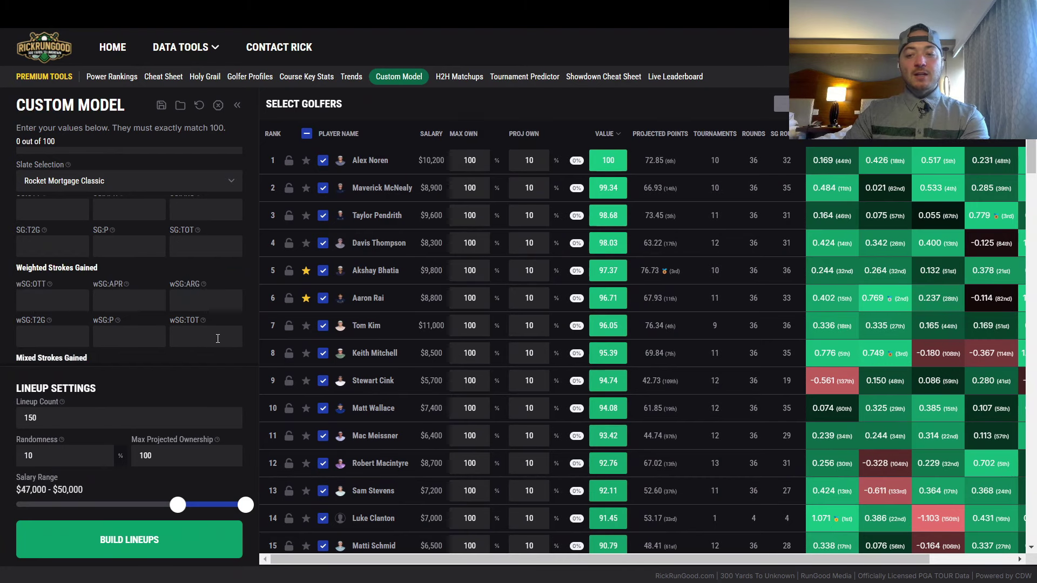
{"action": "key", "text": "Num_Lock"}
{"action": "type", "text": "10"}
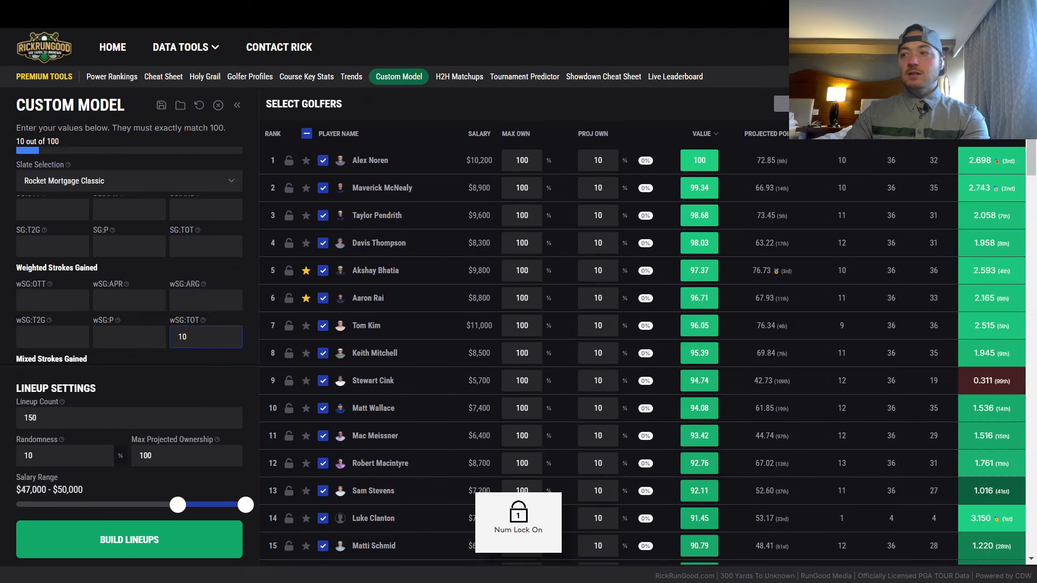
{"action": "scroll", "coordinate": [203, 302], "scroll_direction": "up", "scroll_amount": 3}
Weight Driving Distance at 15 in the Driving settings.
{"action": "left_click", "coordinate": [196, 296]}
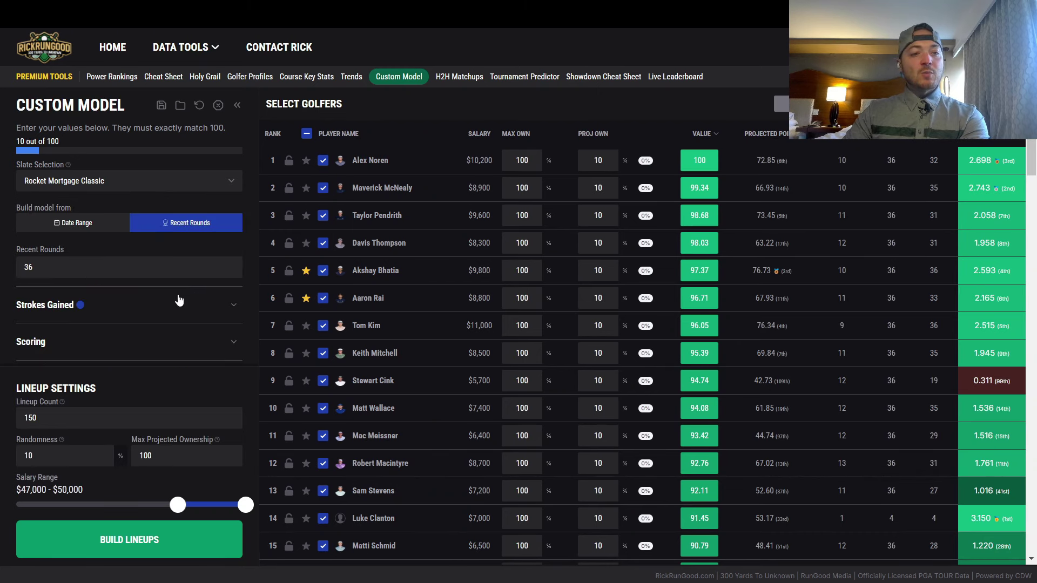
{"action": "scroll", "coordinate": [157, 300], "scroll_direction": "down", "scroll_amount": 1}
{"action": "left_click", "coordinate": [128, 289]}
{"action": "left_click", "coordinate": [128, 289]}
{"action": "left_click", "coordinate": [118, 319]}
{"action": "scroll", "coordinate": [135, 293], "scroll_direction": "down", "scroll_amount": 1}
{"action": "left_click", "coordinate": [101, 284]}
{"action": "type", "text": "15"}
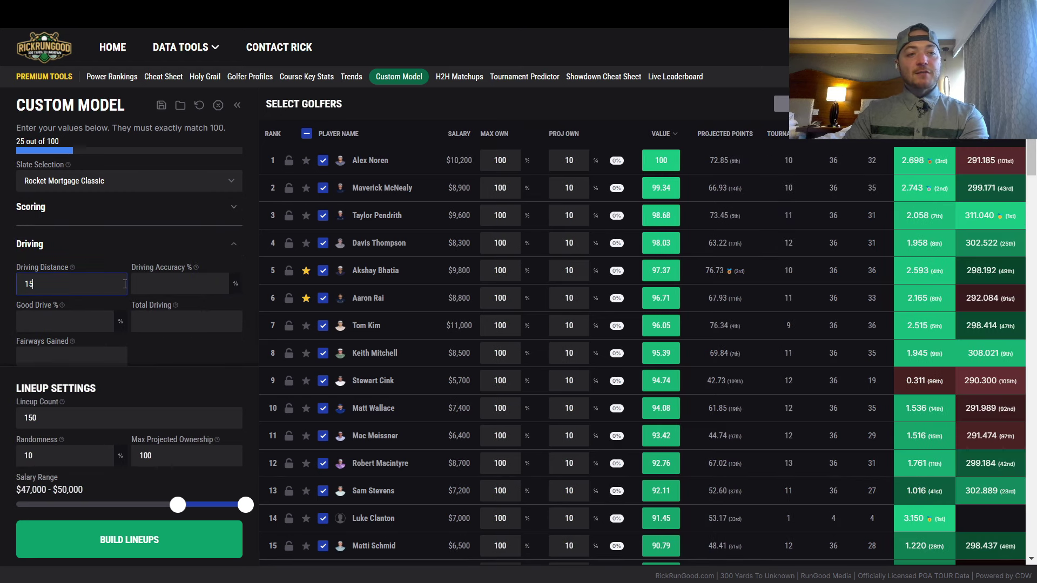
Weight Birdie or Better Gained at 15 in the Scoring settings.
{"action": "left_click", "coordinate": [119, 247]}
{"action": "left_click", "coordinate": [110, 206]}
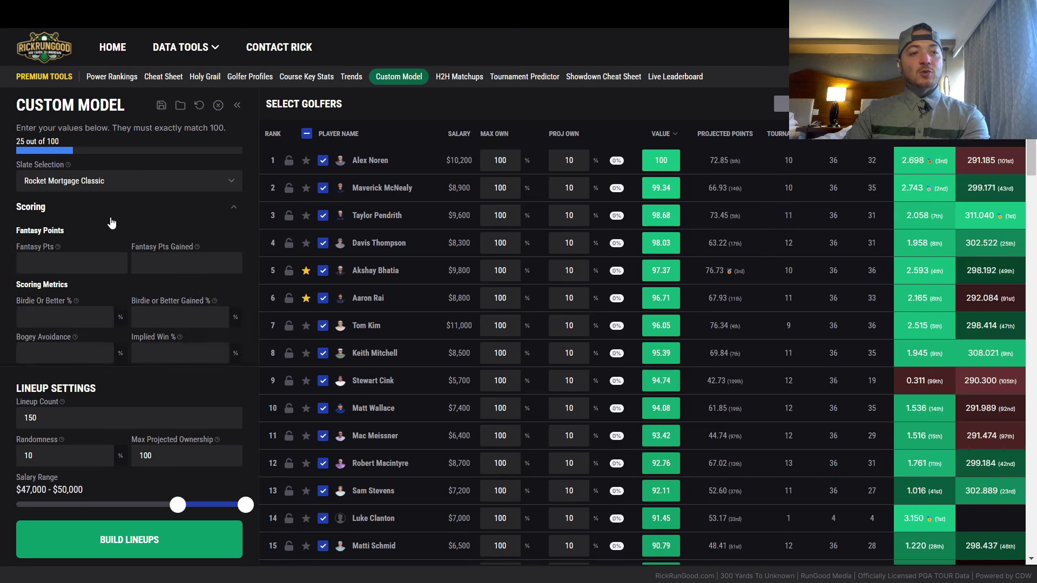
{"action": "scroll", "coordinate": [151, 243], "scroll_direction": "down", "scroll_amount": 1}
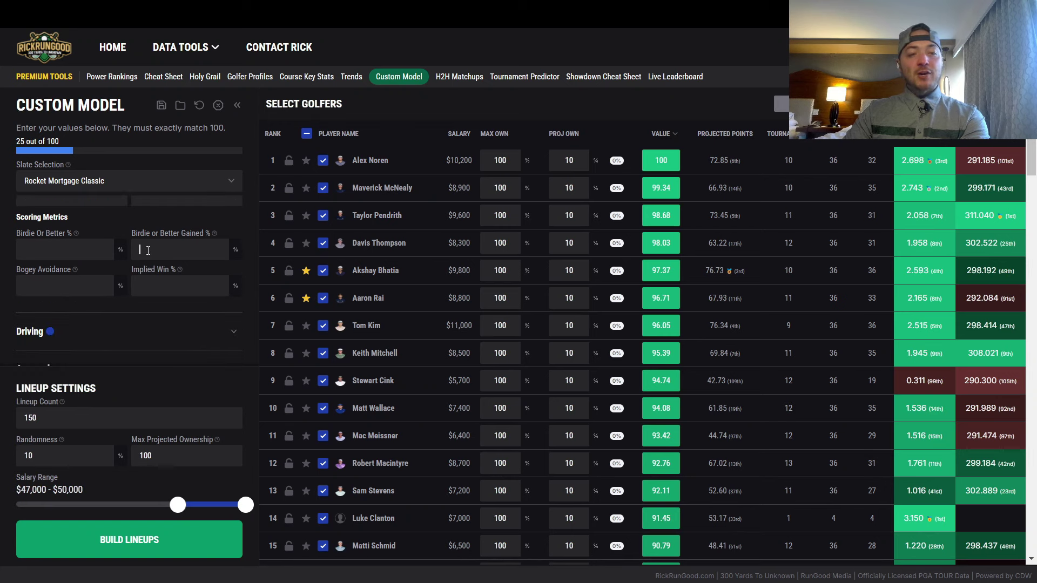
{"action": "left_click", "coordinate": [160, 249]}
{"action": "type", "text": "15"}
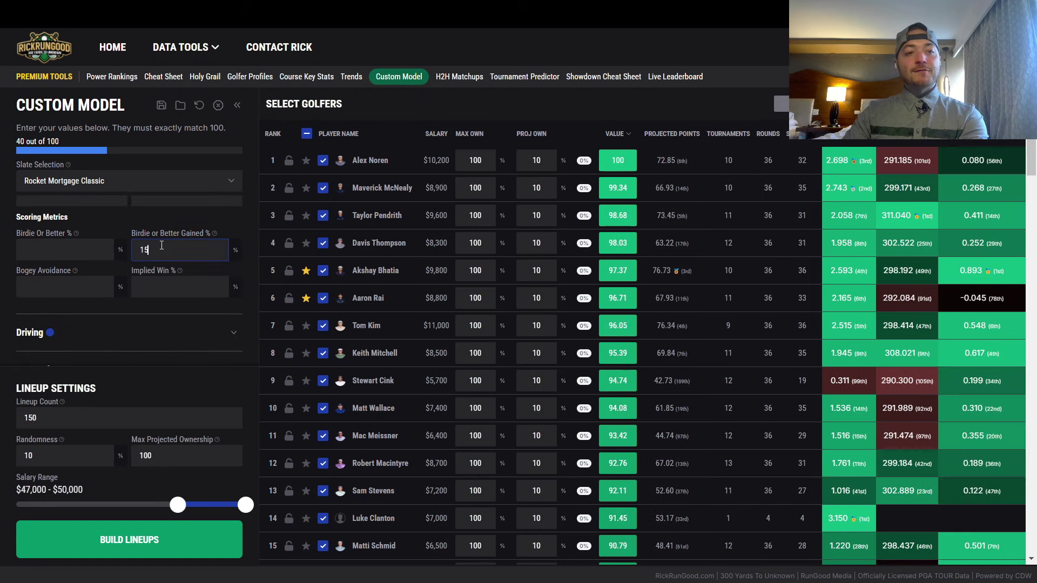
{"action": "scroll", "coordinate": [119, 227], "scroll_direction": "up", "scroll_amount": 1}
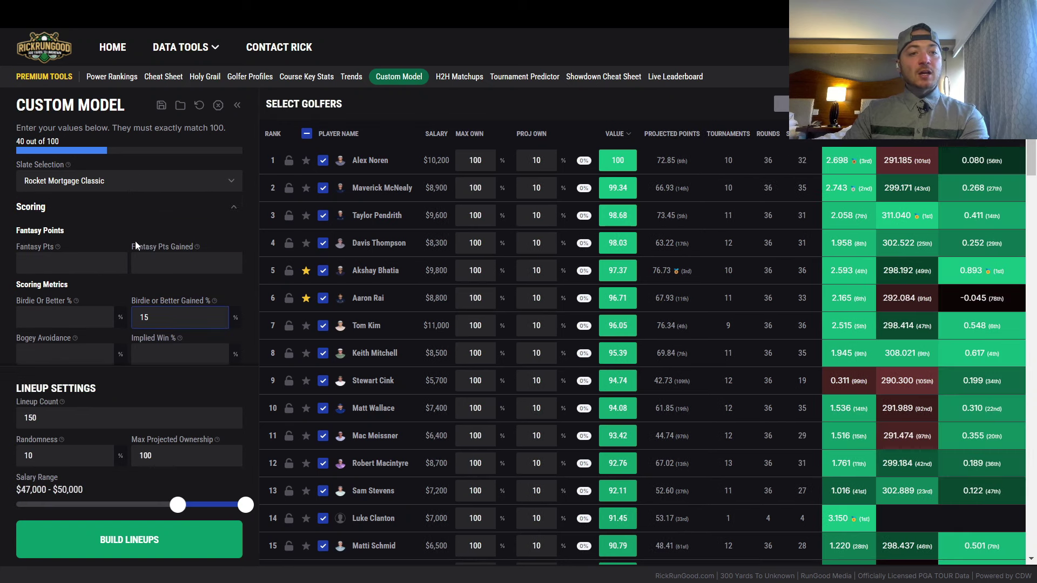
Look over the Approach settings, then weight SG:Detroit Golf Club at 10 under Course History.
{"action": "left_click", "coordinate": [144, 214]}
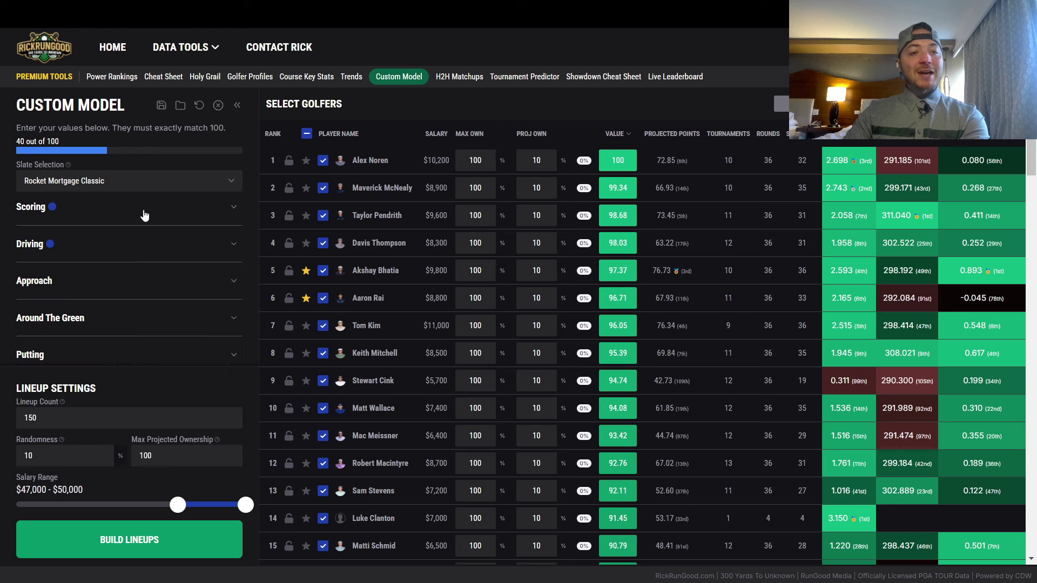
{"action": "left_click", "coordinate": [132, 276]}
{"action": "scroll", "coordinate": [171, 267], "scroll_direction": "down", "scroll_amount": 1}
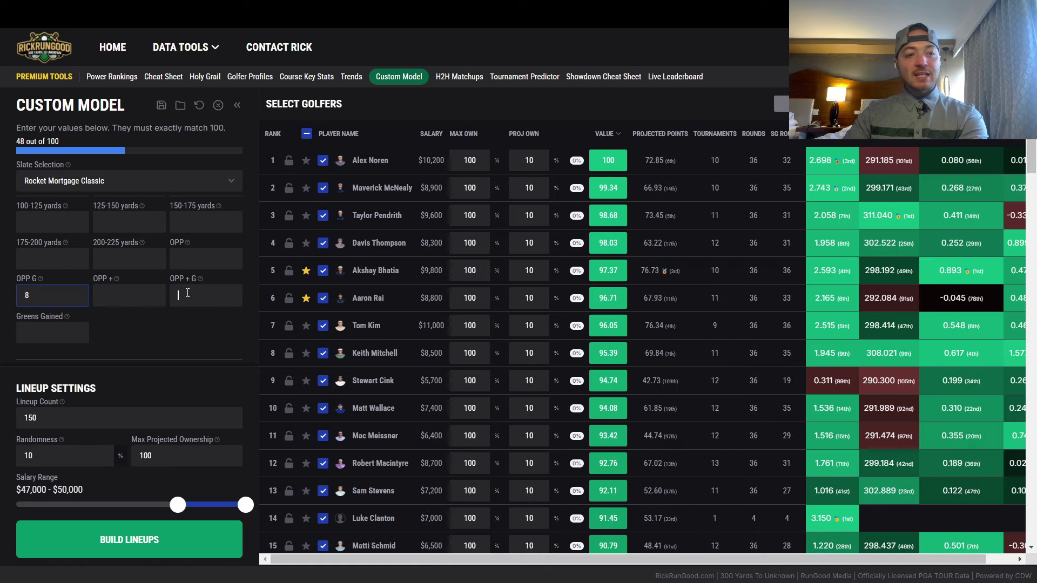
{"action": "scroll", "coordinate": [178, 292], "scroll_direction": "up", "scroll_amount": 2}
{"action": "left_click", "coordinate": [169, 290]}
{"action": "scroll", "coordinate": [169, 290], "scroll_direction": "down", "scroll_amount": 3}
{"action": "left_click", "coordinate": [110, 322]}
{"action": "scroll", "coordinate": [149, 287], "scroll_direction": "down", "scroll_amount": 3}
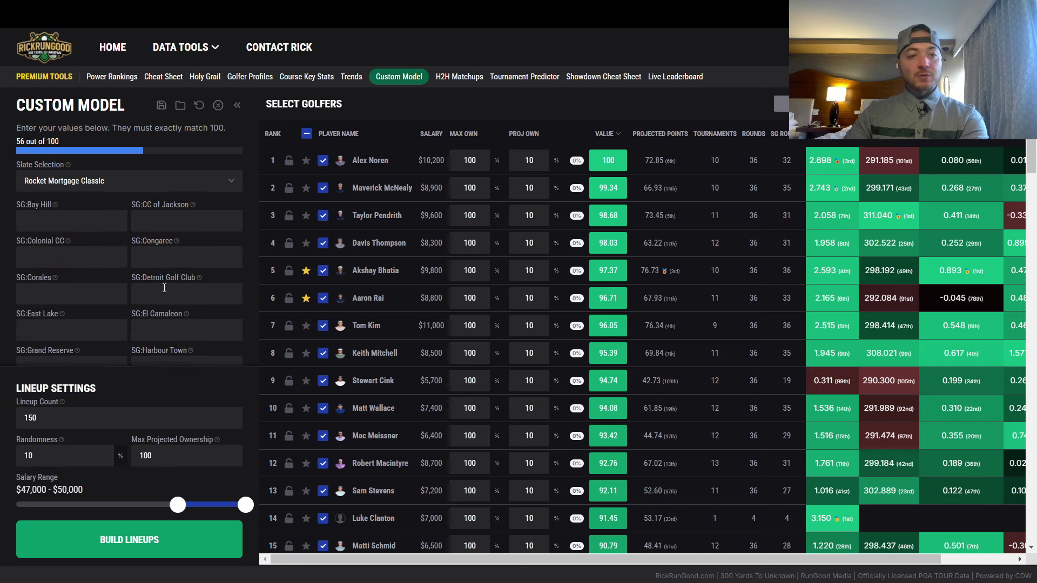
{"action": "type", "text": "10"}
{"action": "scroll", "coordinate": [184, 263], "scroll_direction": "up", "scroll_amount": 5}
{"action": "left_click", "coordinate": [142, 306]}
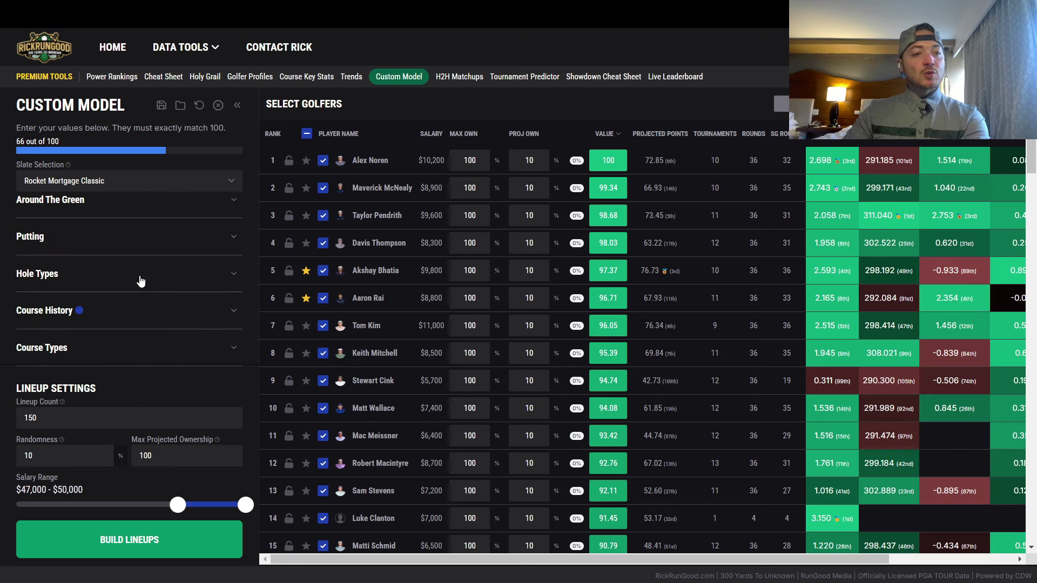
Weight Bonus Putting at 15 in the Putting settings.
{"action": "left_click", "coordinate": [144, 249]}
{"action": "scroll", "coordinate": [152, 254], "scroll_direction": "down", "scroll_amount": 2}
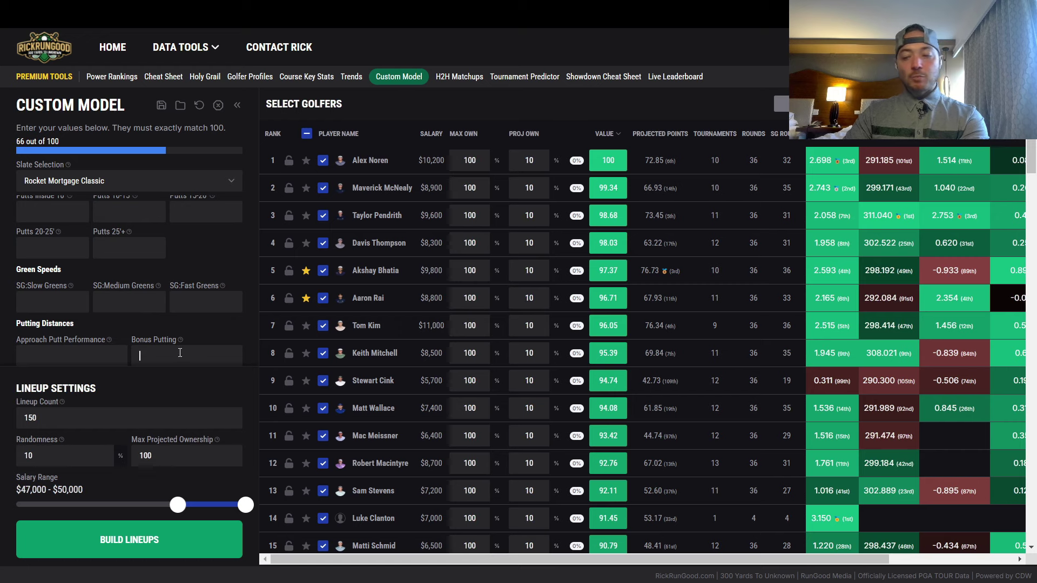
{"action": "type", "text": "15"}
{"action": "scroll", "coordinate": [172, 277], "scroll_direction": "up", "scroll_amount": 2}
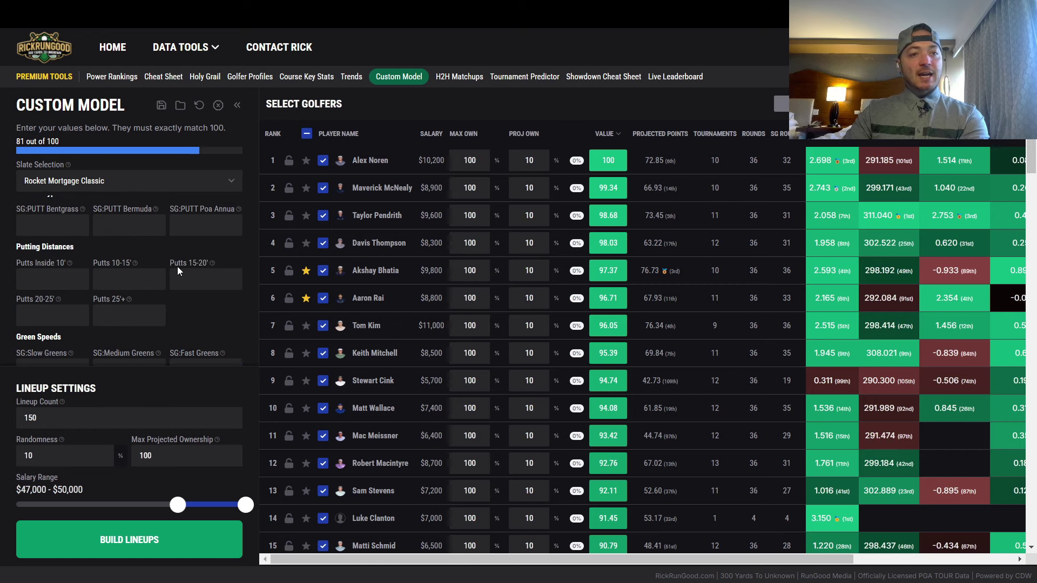
{"action": "scroll", "coordinate": [175, 281], "scroll_direction": "up", "scroll_amount": 2}
{"action": "left_click", "coordinate": [179, 301]}
Weight SG:Easy at 19 under Course Types, bringing the model total to 100.
{"action": "left_click", "coordinate": [157, 348]}
{"action": "scroll", "coordinate": [174, 302], "scroll_direction": "down", "scroll_amount": 2}
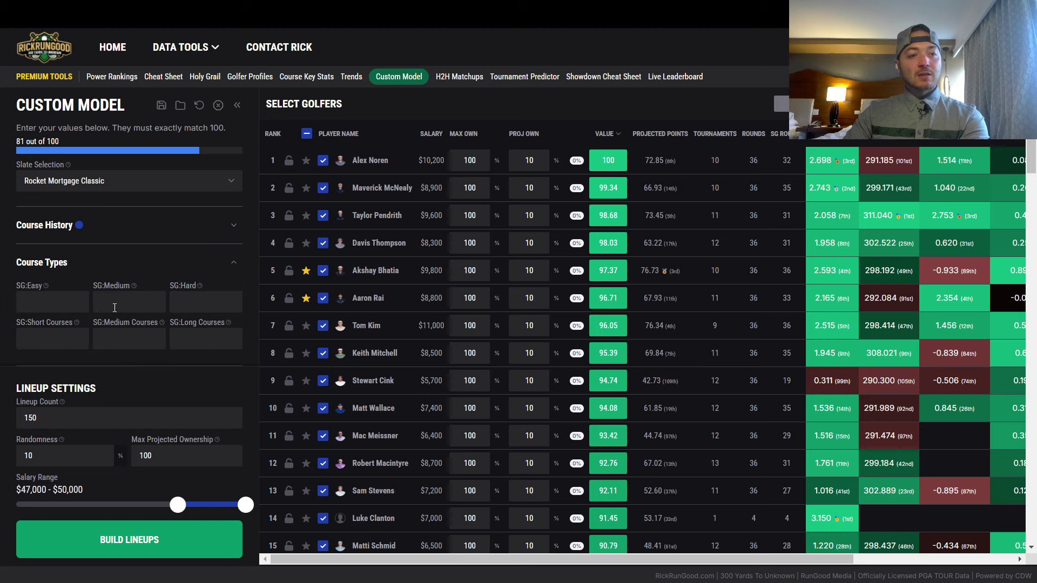
{"action": "left_click", "coordinate": [80, 306]}
{"action": "type", "text": "19"}
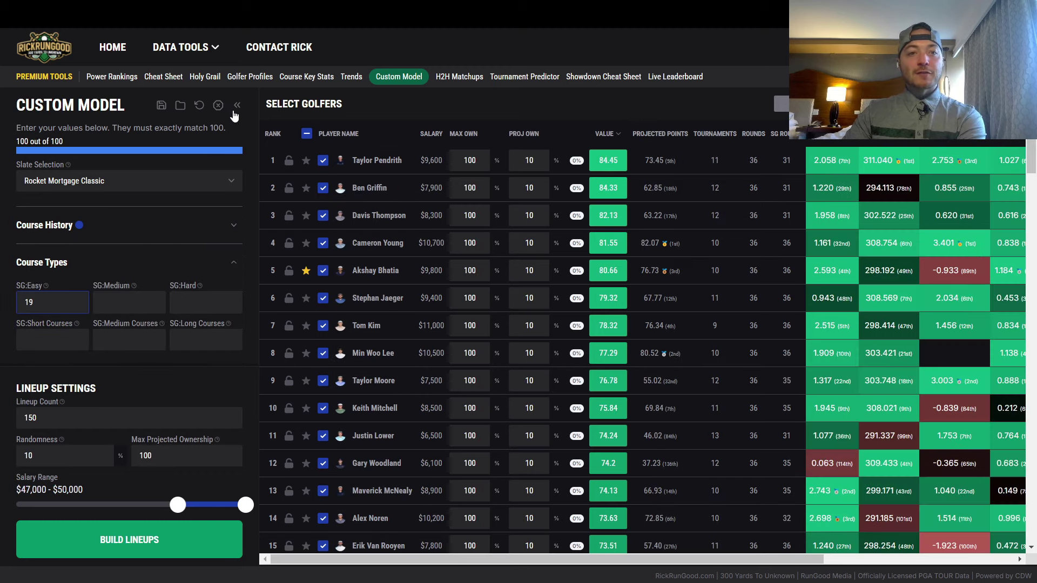
Collapse the Custom Model settings so the ranking shows the $9,600 leader at 84.45.
{"action": "left_click", "coordinate": [237, 106]}
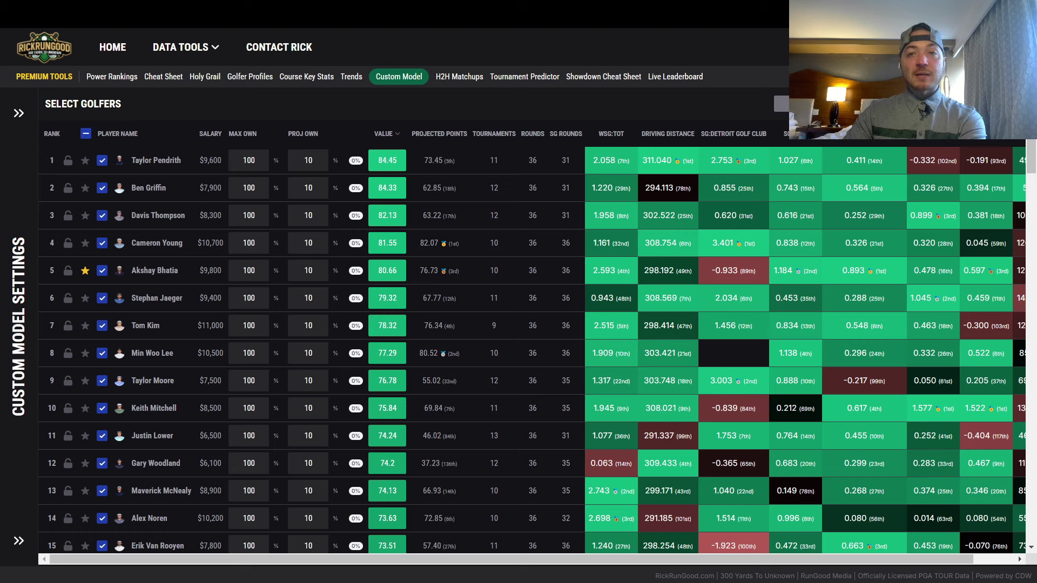
Open the second-ranked $7,900 golfer's profile, hide the summary and scroll his recent results.
{"action": "key", "text": "ctrl+Tab"}
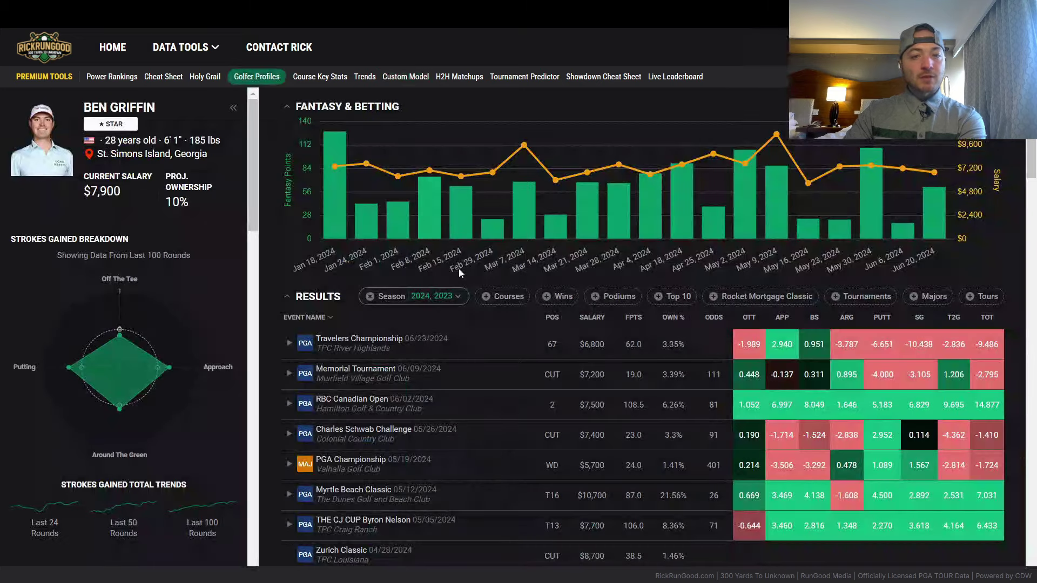
{"action": "left_click", "coordinate": [234, 110]}
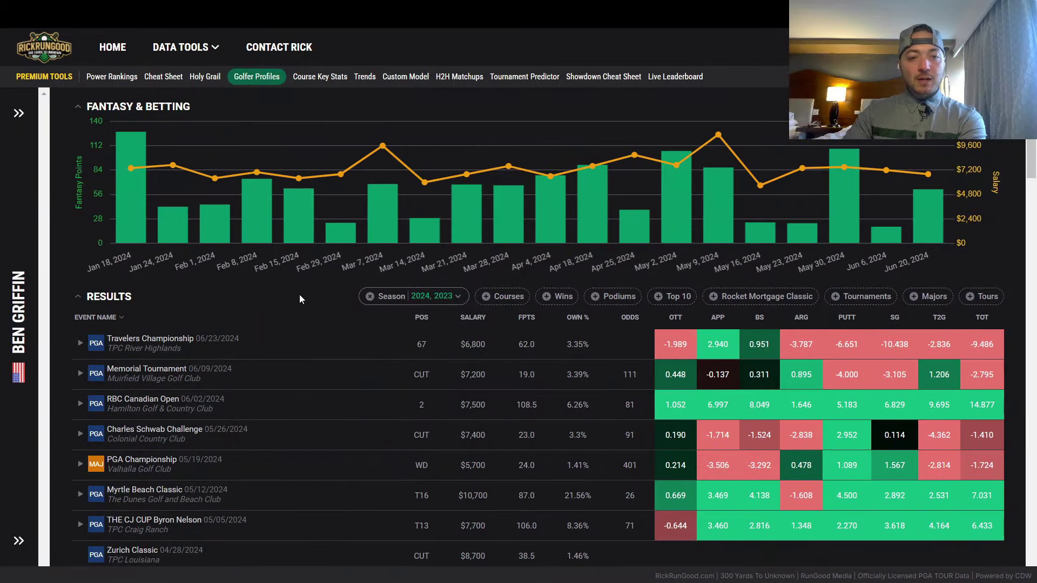
{"action": "scroll", "coordinate": [300, 298], "scroll_direction": "down", "scroll_amount": 1}
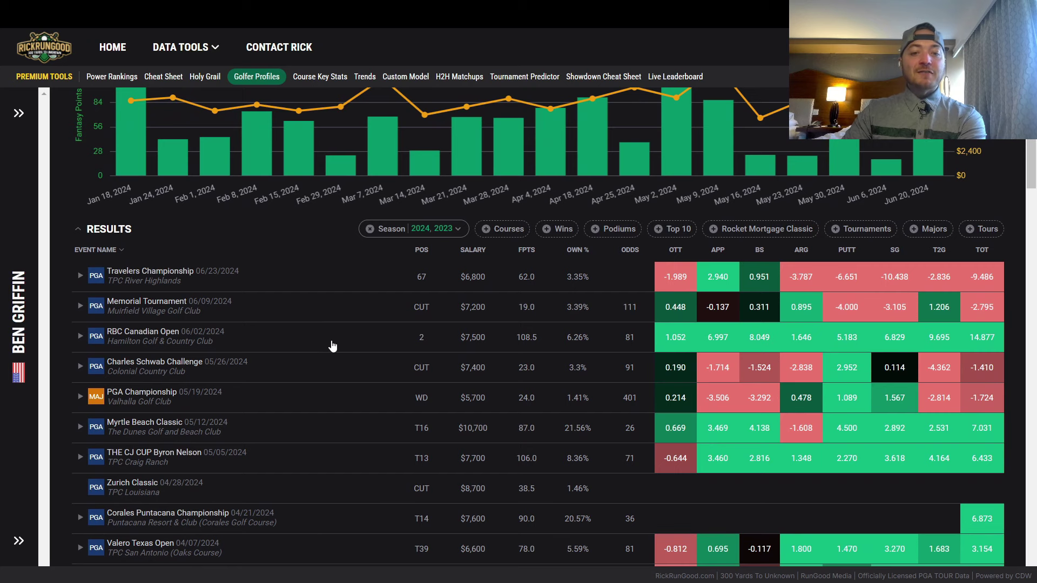
{"action": "scroll", "coordinate": [333, 344], "scroll_direction": "down", "scroll_amount": 1}
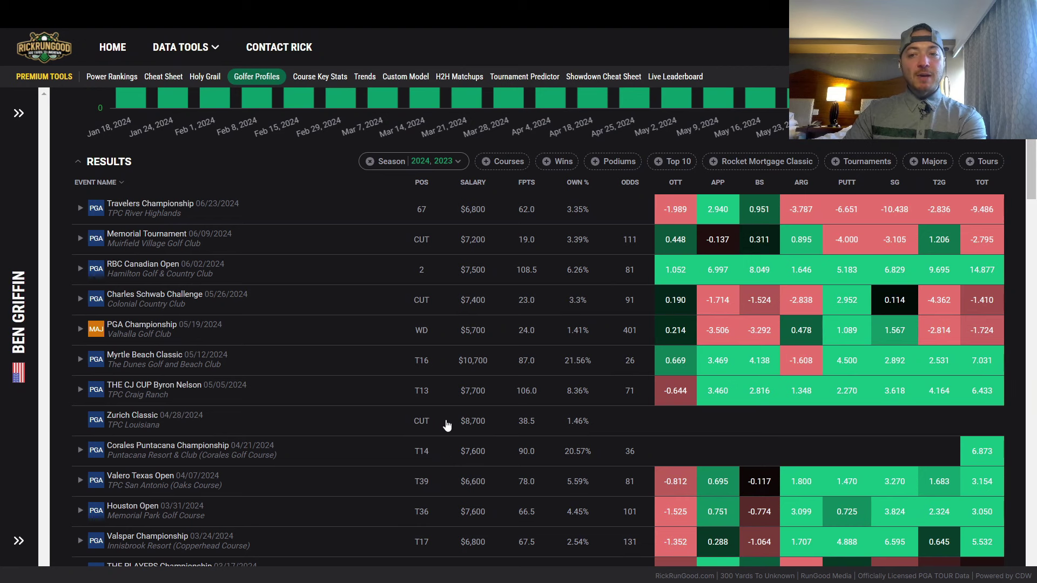
{"action": "scroll", "coordinate": [448, 425], "scroll_direction": "up", "scroll_amount": 1}
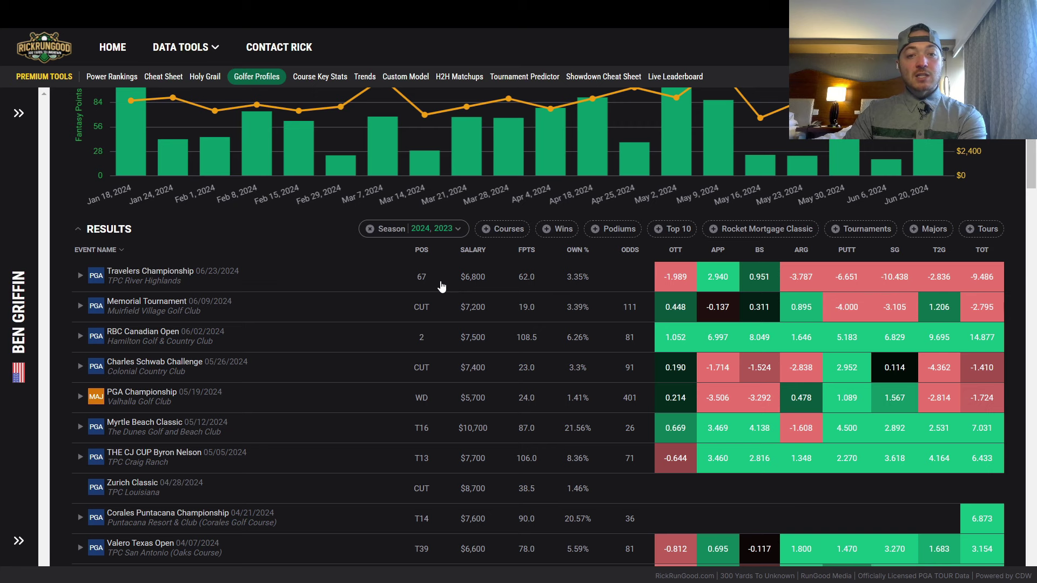
{"action": "scroll", "coordinate": [442, 286], "scroll_direction": "down", "scroll_amount": 3}
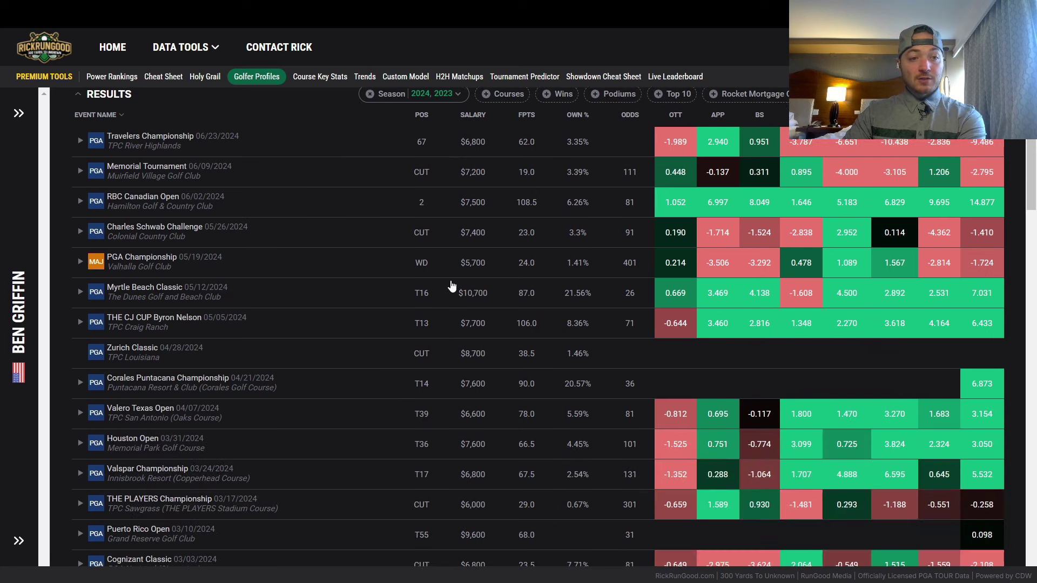
{"action": "scroll", "coordinate": [454, 283], "scroll_direction": "down", "scroll_amount": 3}
{"action": "scroll", "coordinate": [453, 283], "scroll_direction": "up", "scroll_amount": 5}
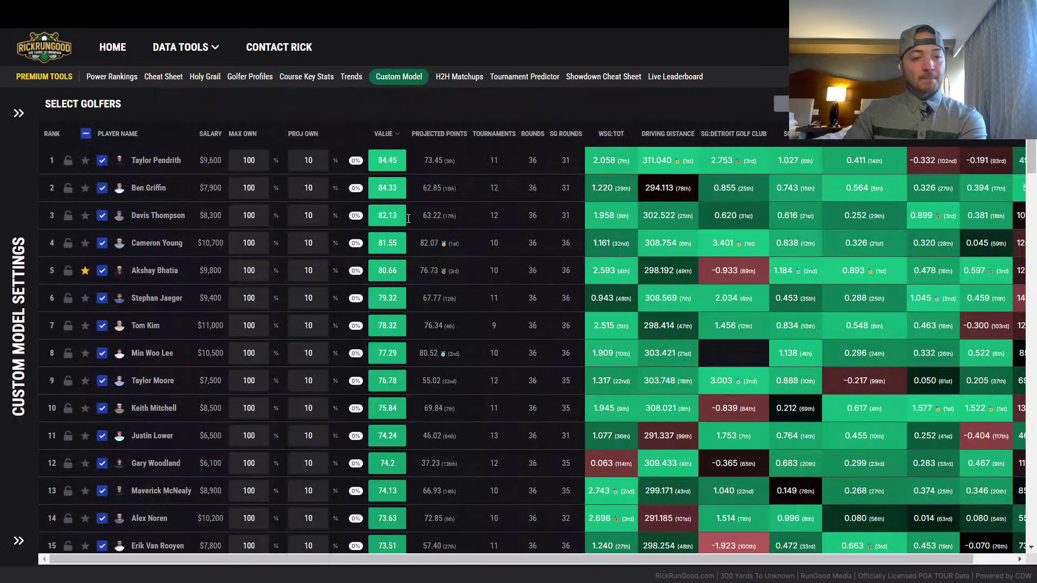
Reopen Custom Model Settings, showing 150 lineups, 10% randomness and a $47,000–$50,000 salary range.
{"action": "scroll", "coordinate": [469, 207], "scroll_direction": "down", "scroll_amount": 3}
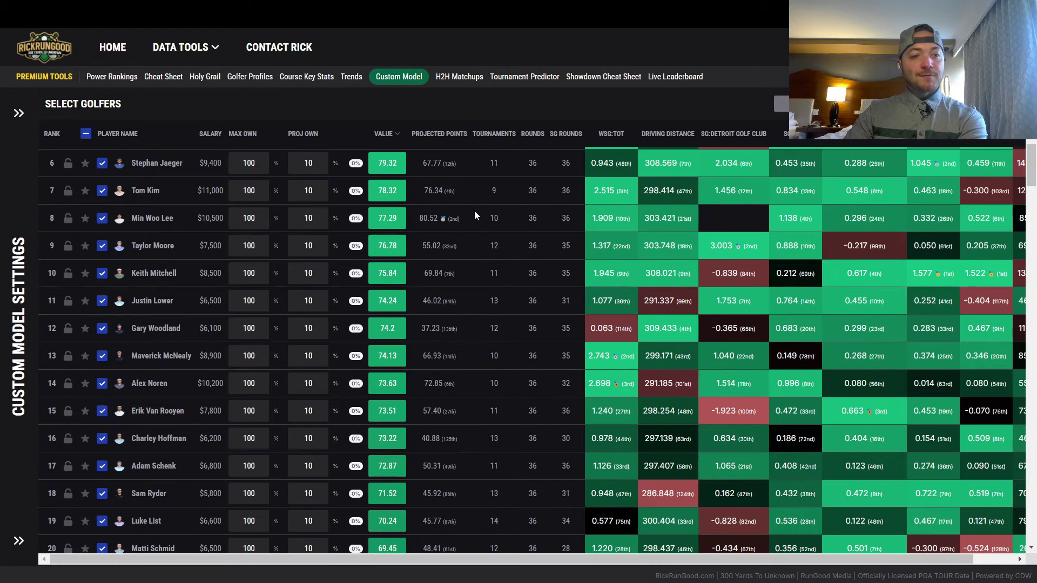
{"action": "scroll", "coordinate": [475, 215], "scroll_direction": "up", "scroll_amount": 3}
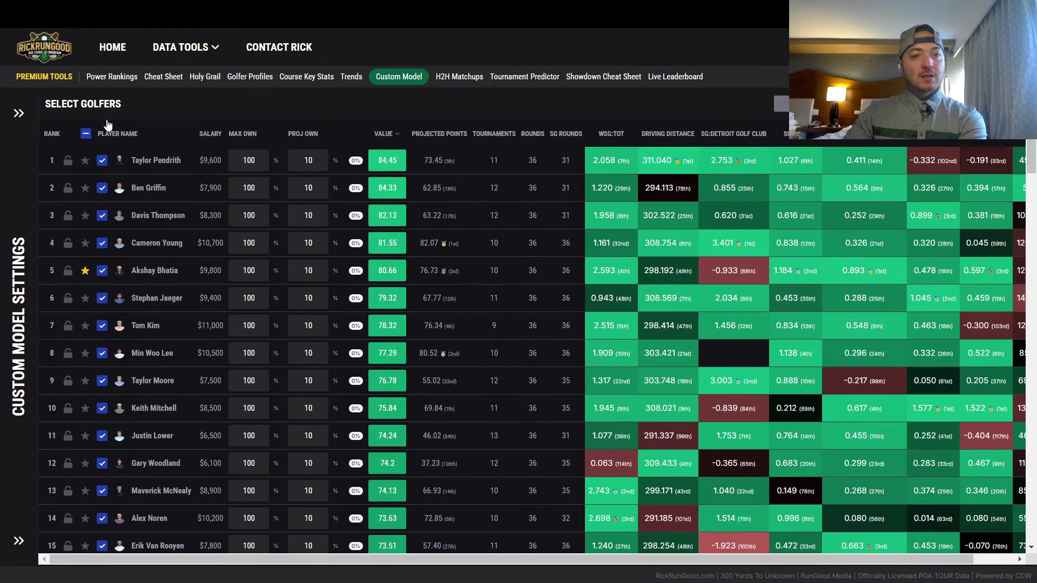
{"action": "left_click", "coordinate": [18, 113]}
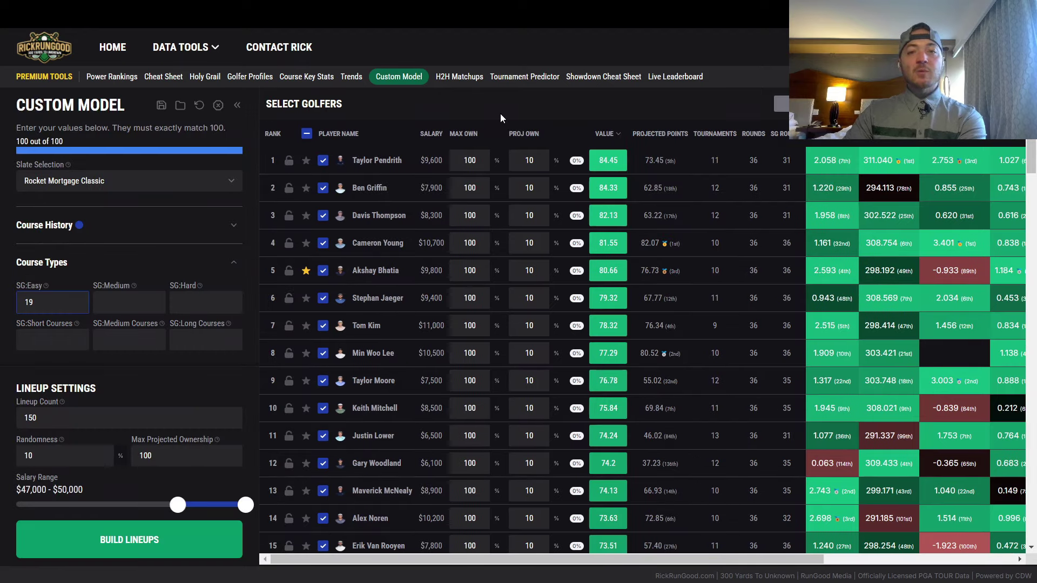